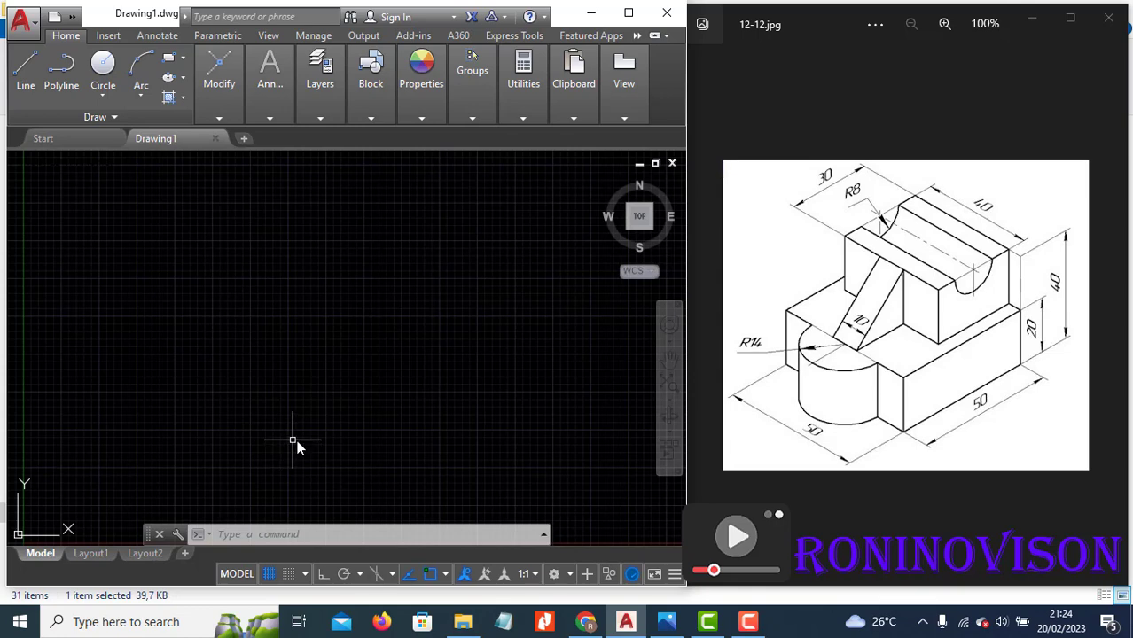
Set the snap type to isometric snap in the drafting settings
{"action": "type", "text": "ds"}
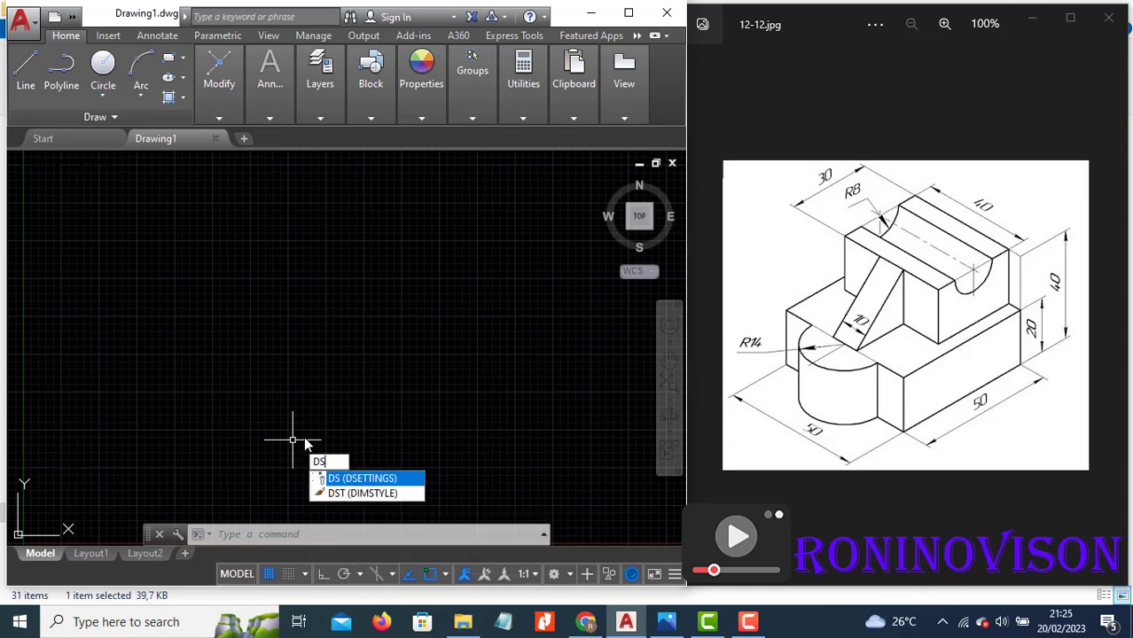
{"action": "key", "text": "Return"}
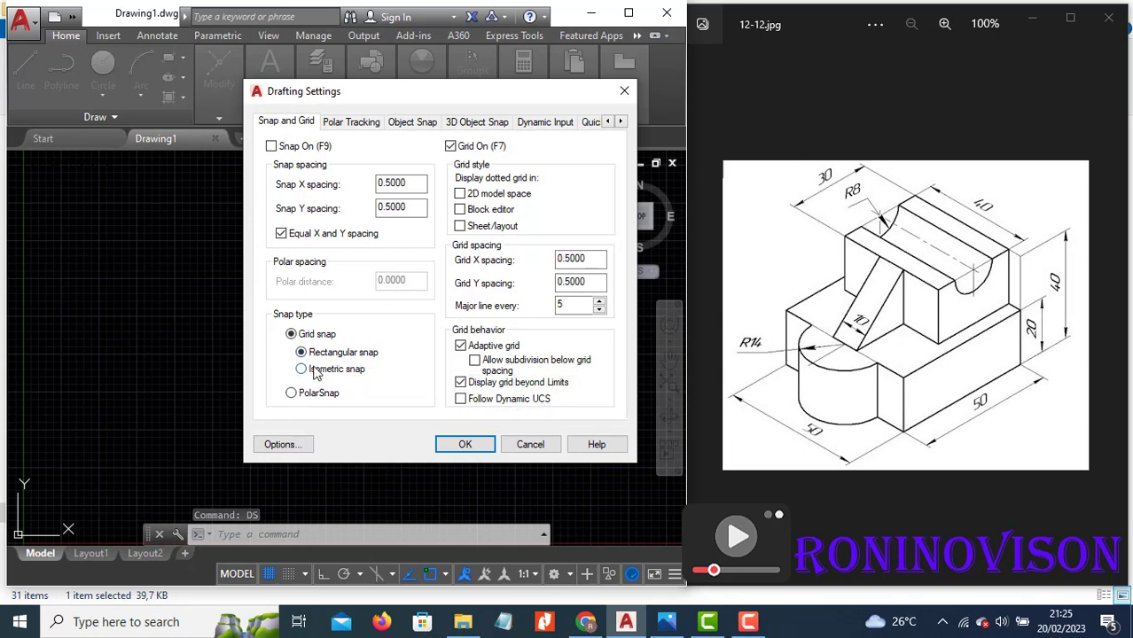
{"action": "left_click", "coordinate": [315, 370]}
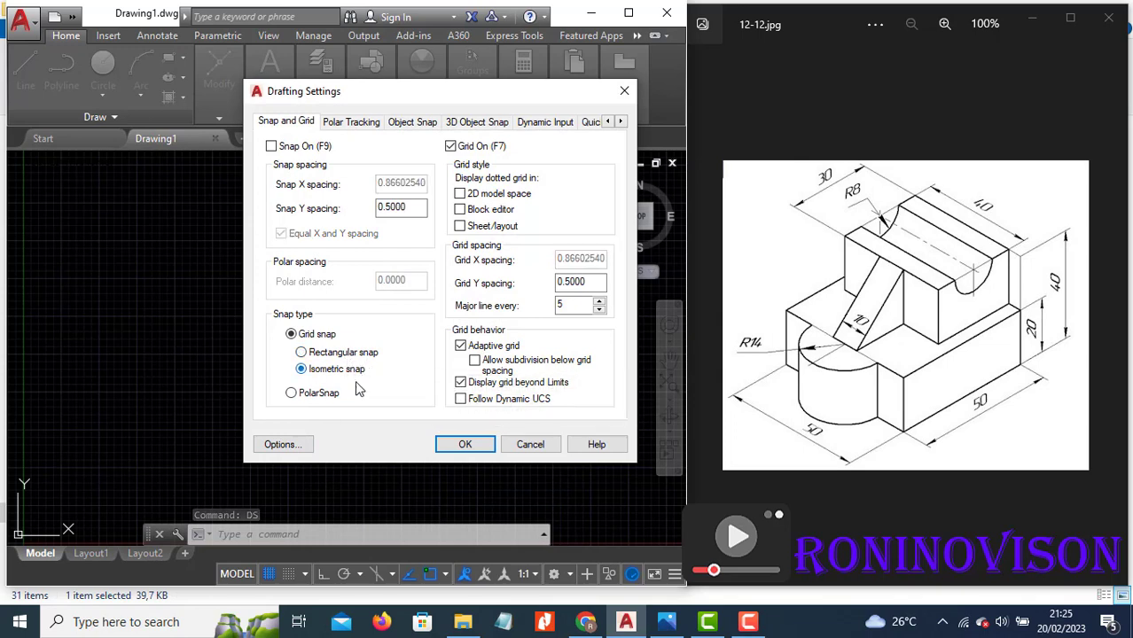
{"action": "left_click", "coordinate": [466, 445]}
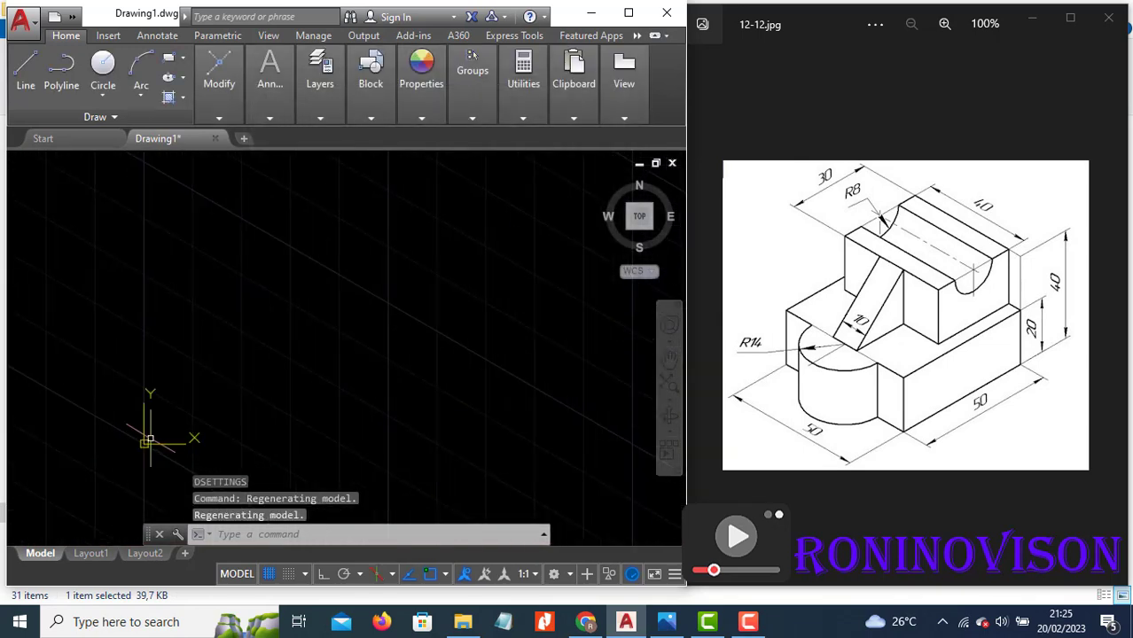
With ortho on and the top isoplane active, draw a 50-unit line at 30° as the base block's lower right edge
{"action": "scroll", "coordinate": [487, 270], "scroll_direction": "up", "scroll_amount": 2}
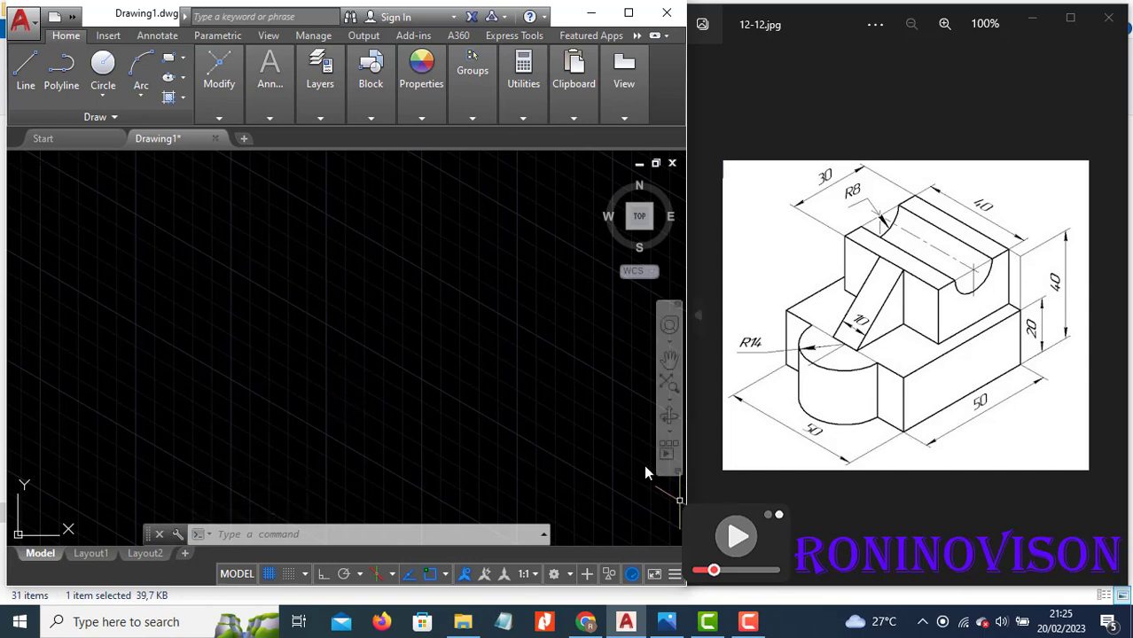
{"action": "type", "text": "l"}
{"action": "key", "text": "Return"}
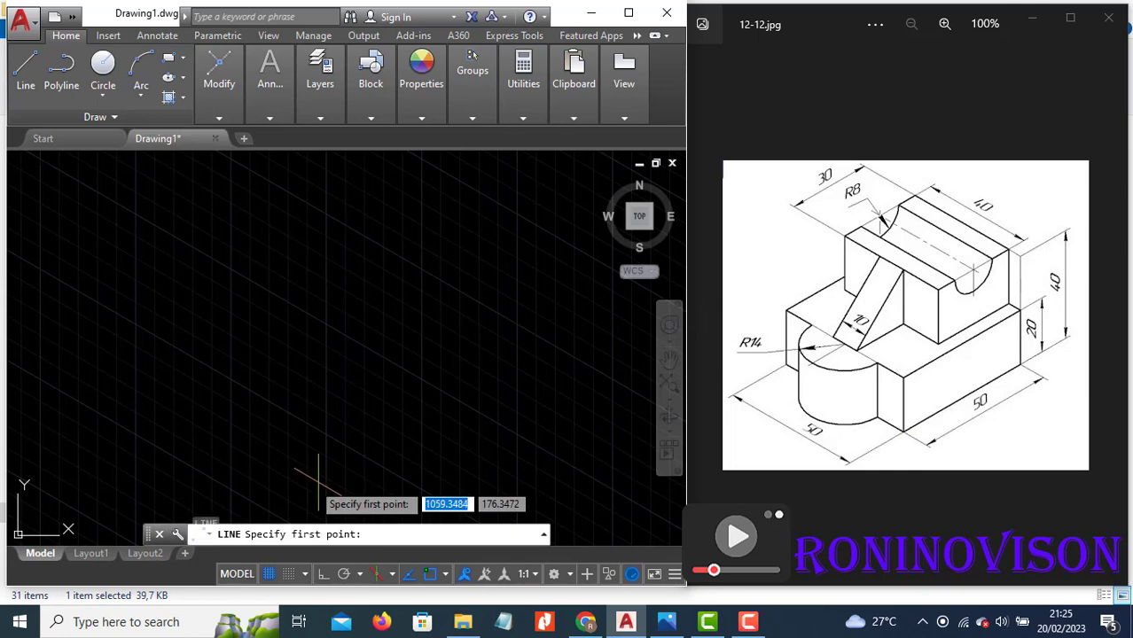
{"action": "left_click", "coordinate": [276, 444]}
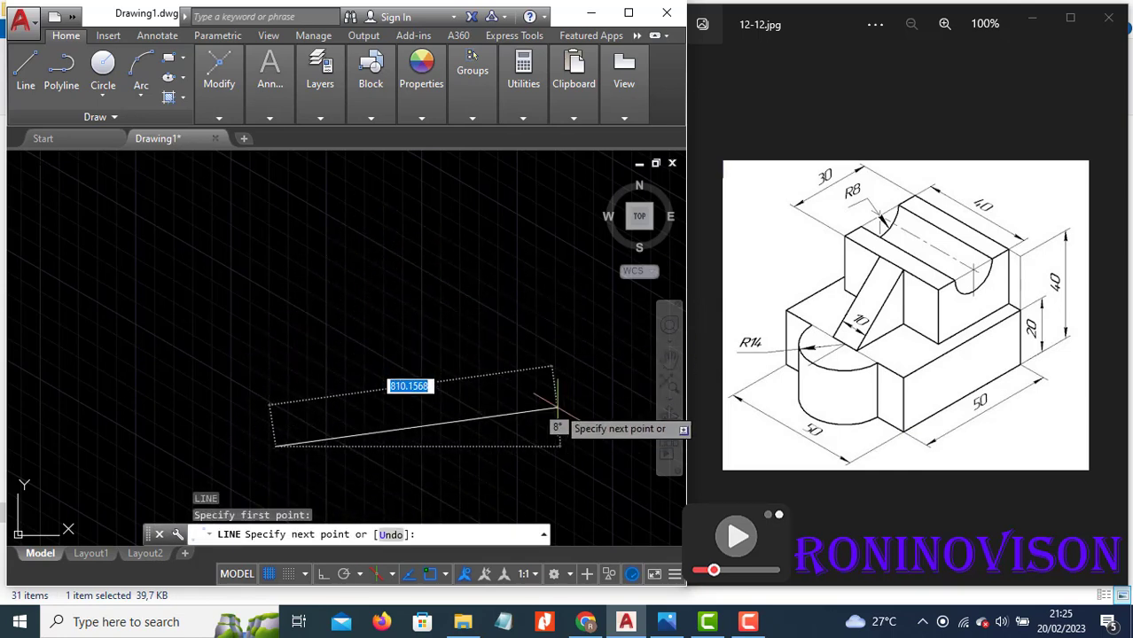
{"action": "key", "text": "F8"}
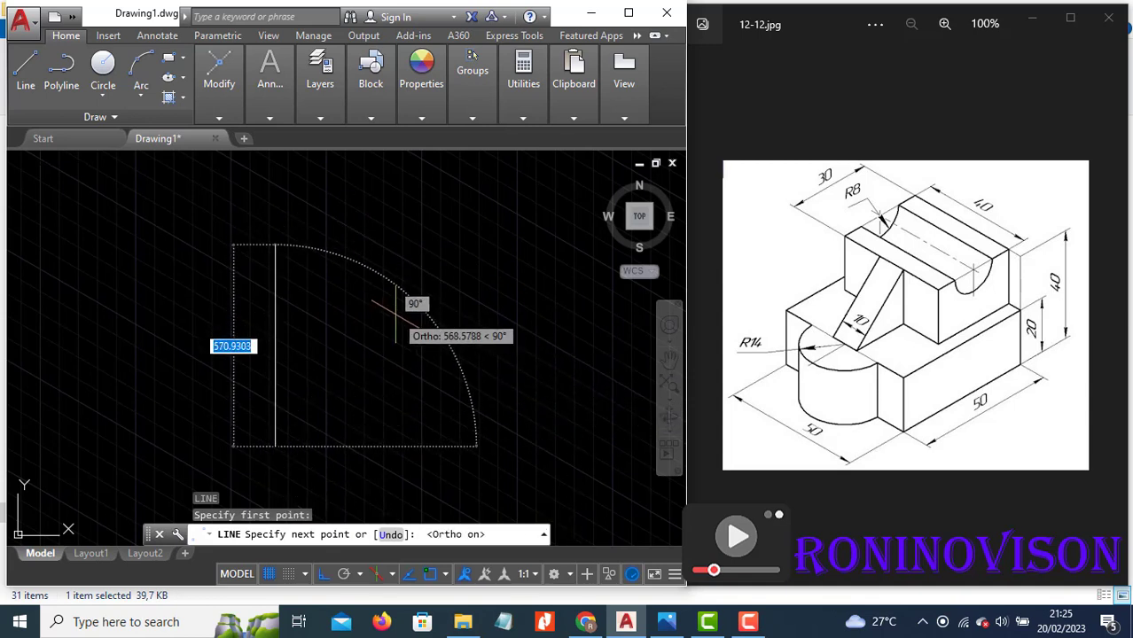
{"action": "key", "text": "F5"}
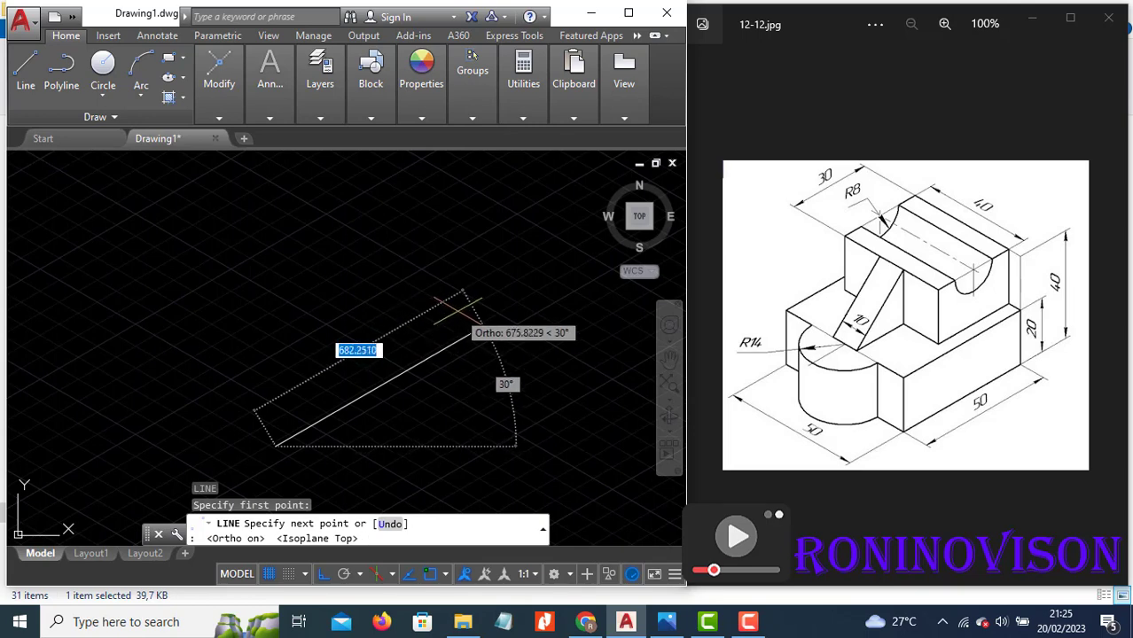
{"action": "type", "text": "50"}
{"action": "key", "text": "Return"}
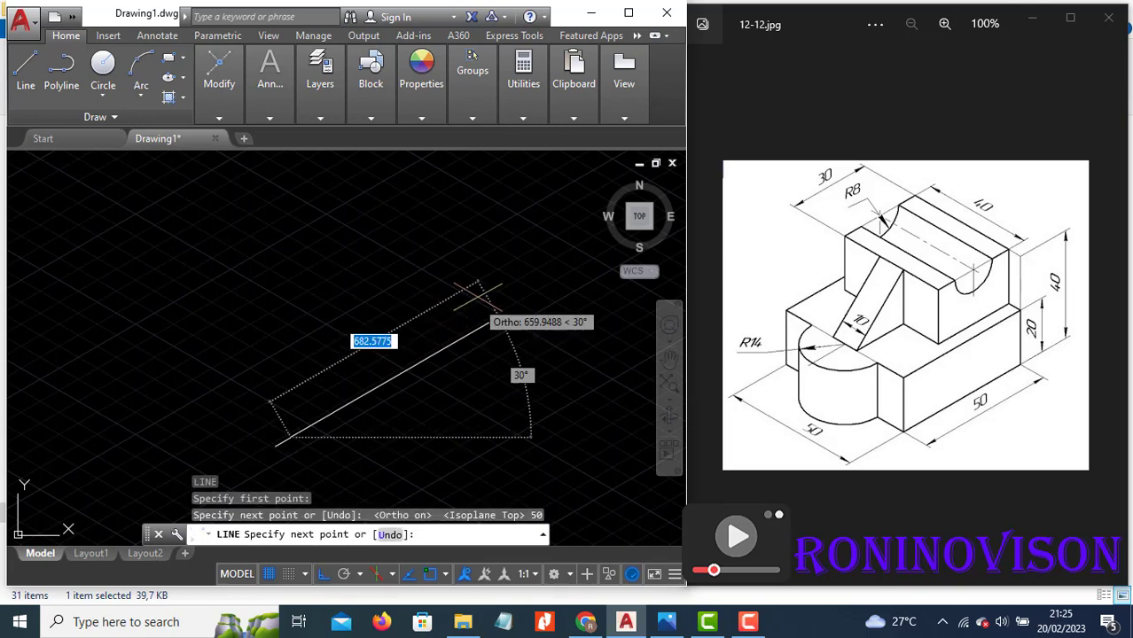
Complete the base block's right face in the right isoplane with a 20-unit rise, a 50-unit line back and a closing vertical edge
{"action": "scroll", "coordinate": [266, 442], "scroll_direction": "up", "scroll_amount": 5}
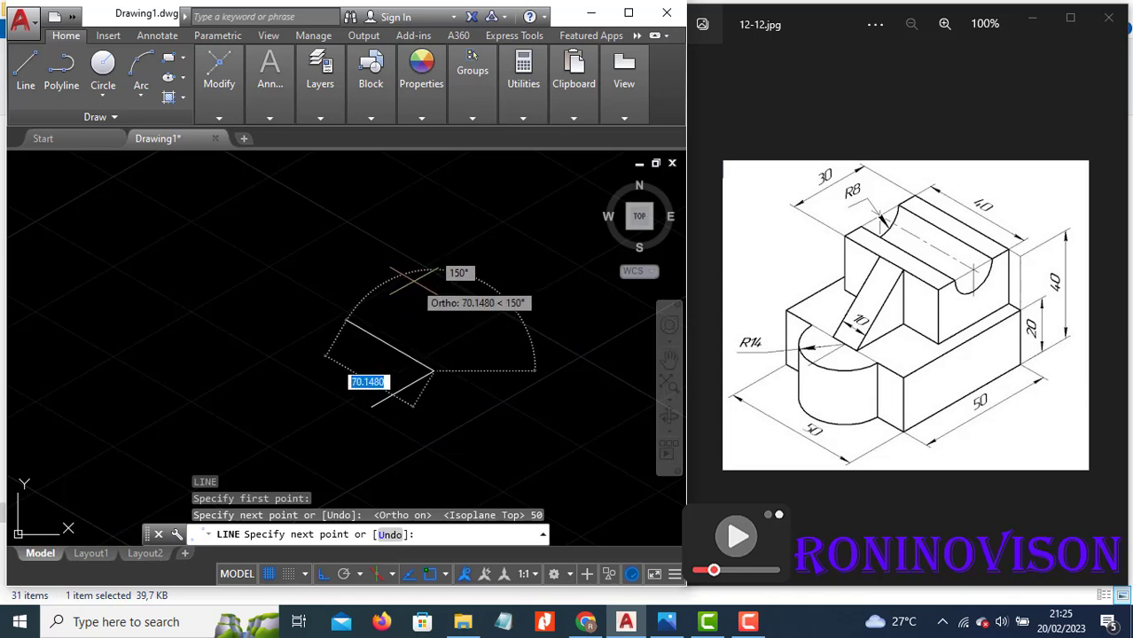
{"action": "key", "text": "F5"}
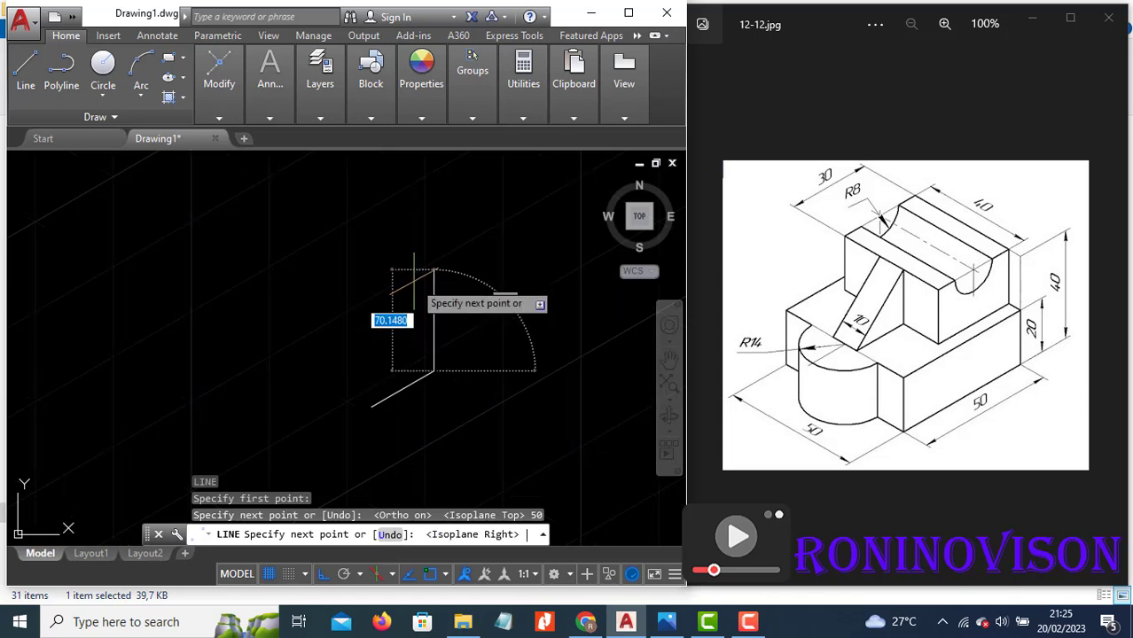
{"action": "key", "text": "Return"}
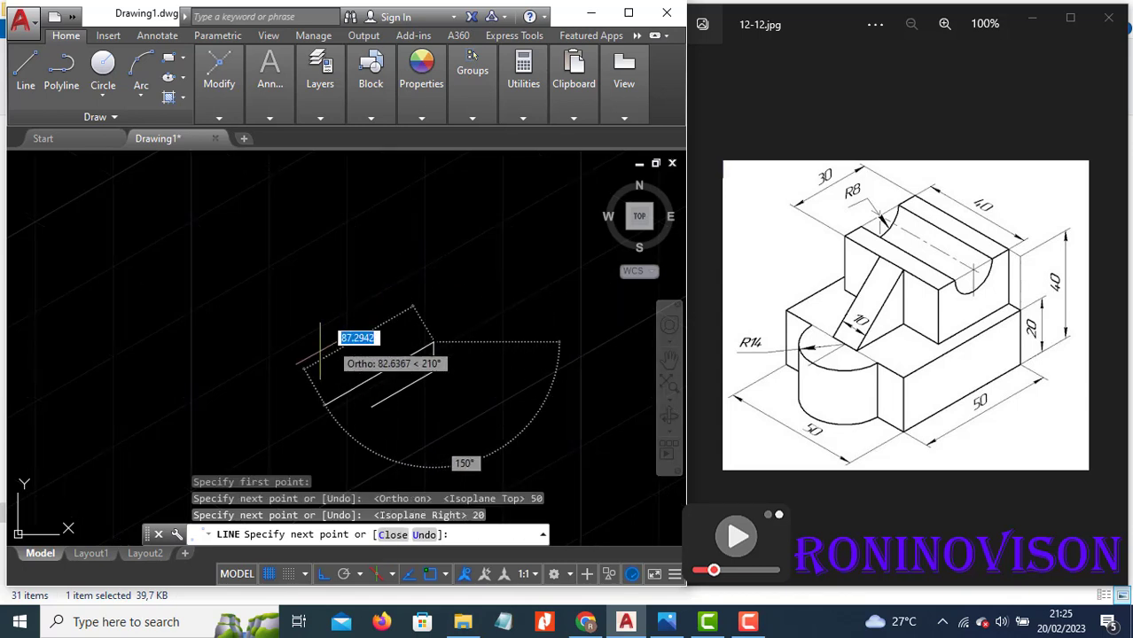
{"action": "type", "text": "50"}
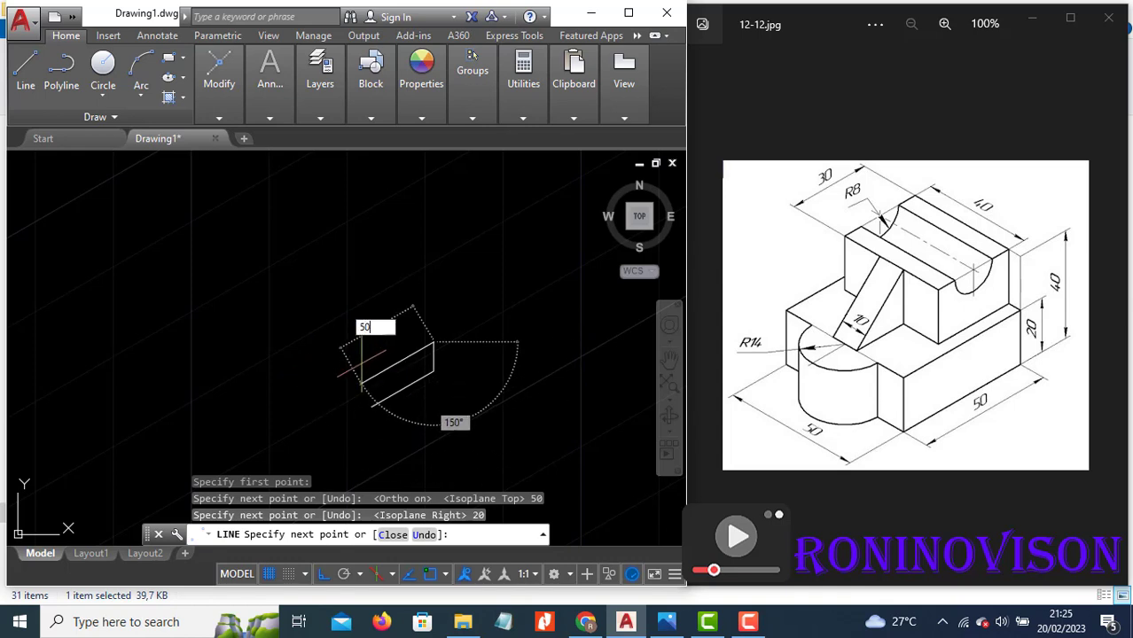
{"action": "key", "text": "Return"}
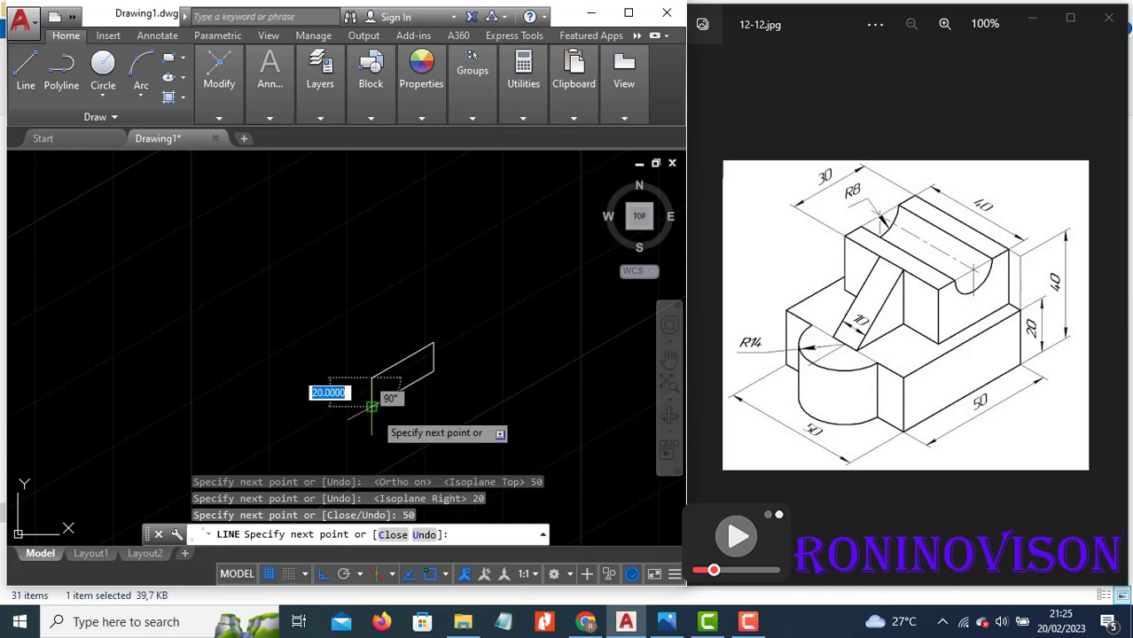
{"action": "left_click", "coordinate": [373, 407]}
{"action": "key", "text": "Return"}
From the right face's upper far corner, draw a 5-unit setback line at 150° and a 20-unit vertical line up in the left isoplane
{"action": "scroll", "coordinate": [375, 410], "scroll_direction": "up", "scroll_amount": 2}
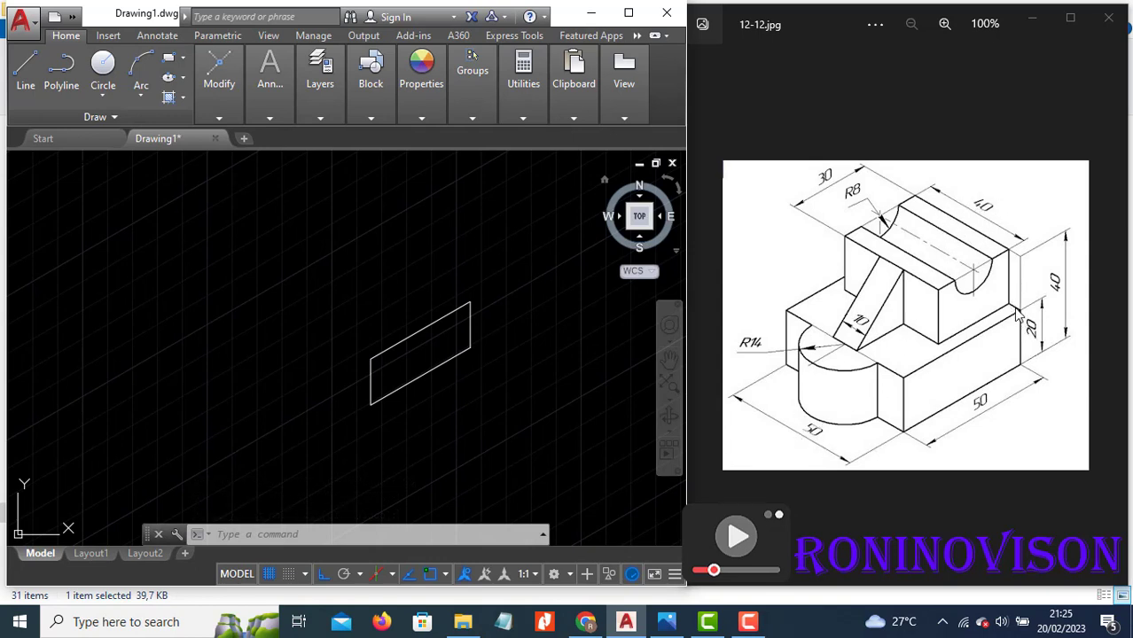
{"action": "type", "text": "l"}
{"action": "key", "text": "Return"}
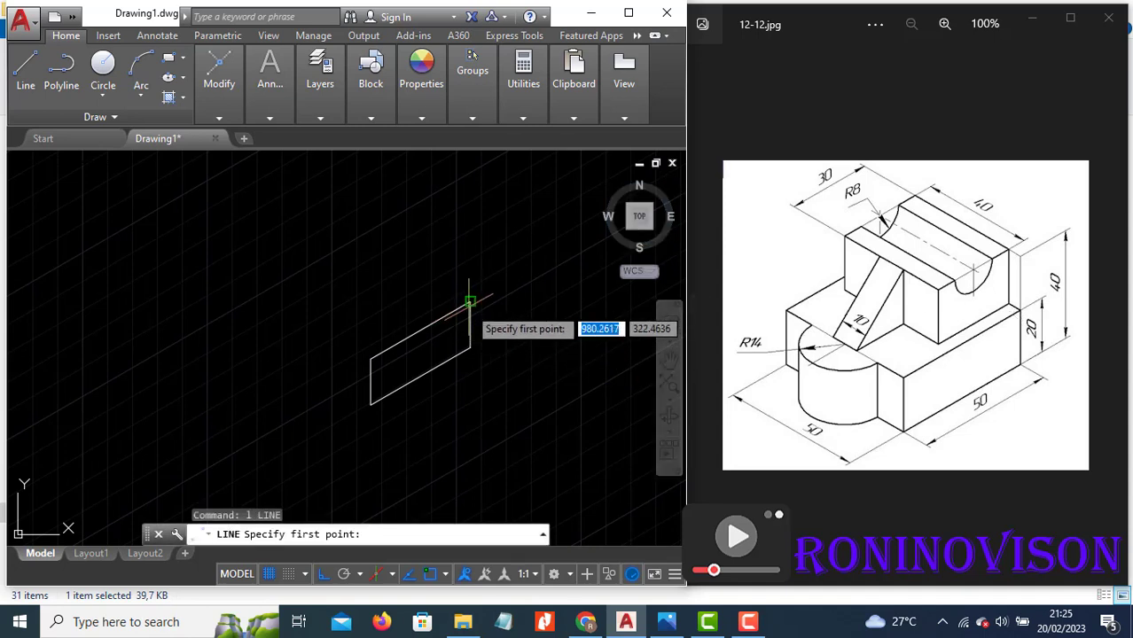
{"action": "left_click", "coordinate": [470, 303]}
{"action": "key", "text": "F5"}
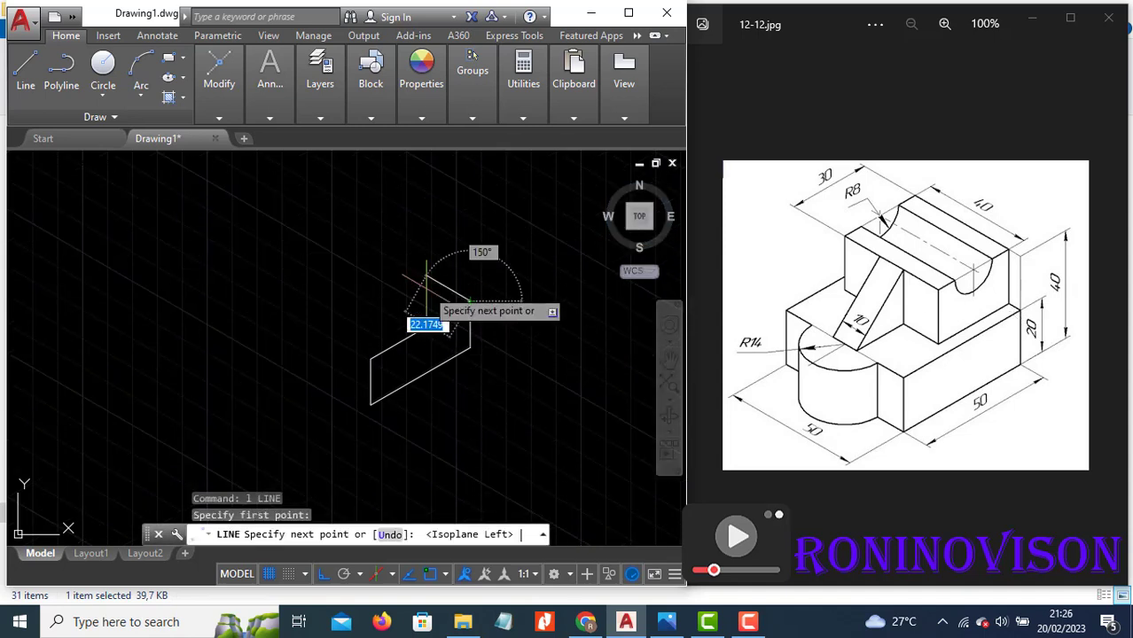
{"action": "type", "text": "5"}
{"action": "key", "text": "Return"}
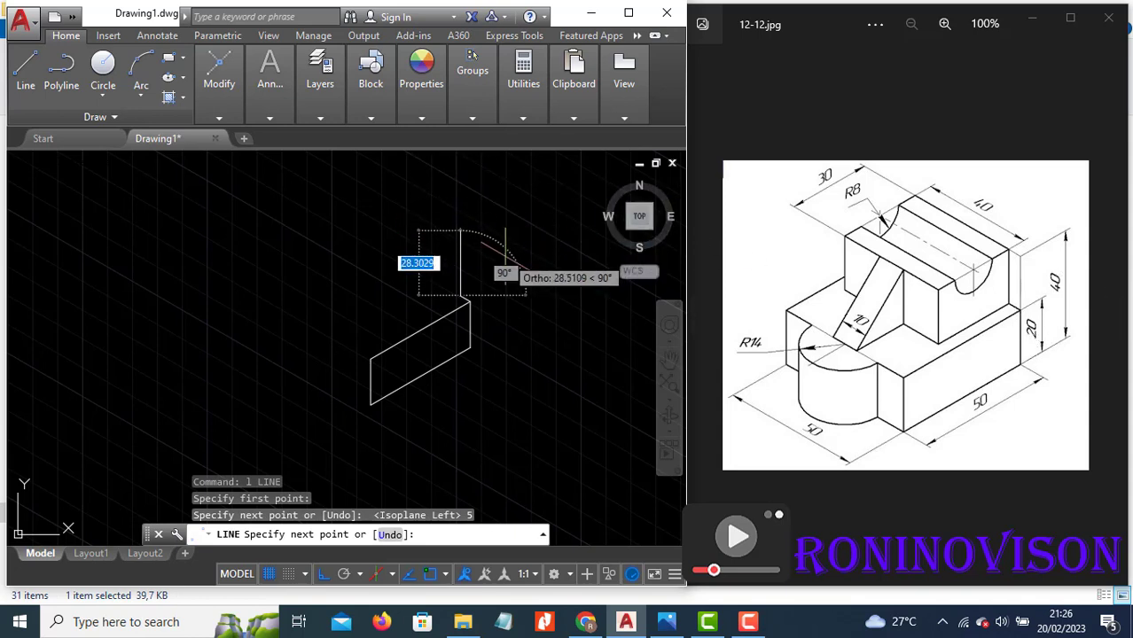
{"action": "type", "text": "20"}
{"action": "key", "text": "Return"}
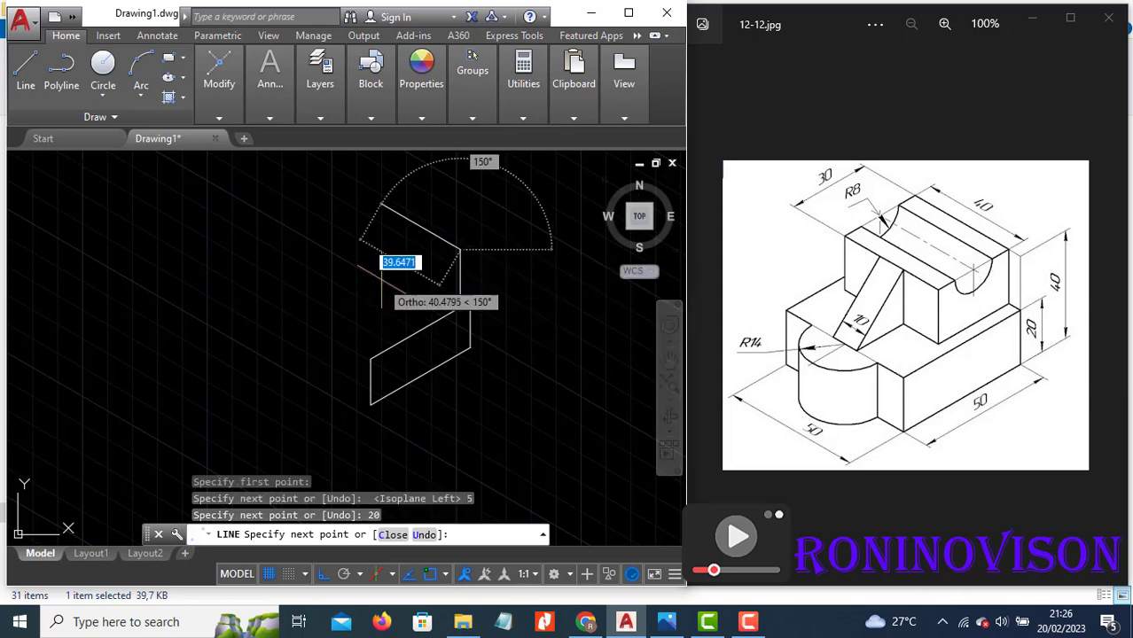
Complete the upper block's right face with a 30-unit line at 210°, a 20-unit line down and a closing line to the setback corner
{"action": "key", "text": "F5"}
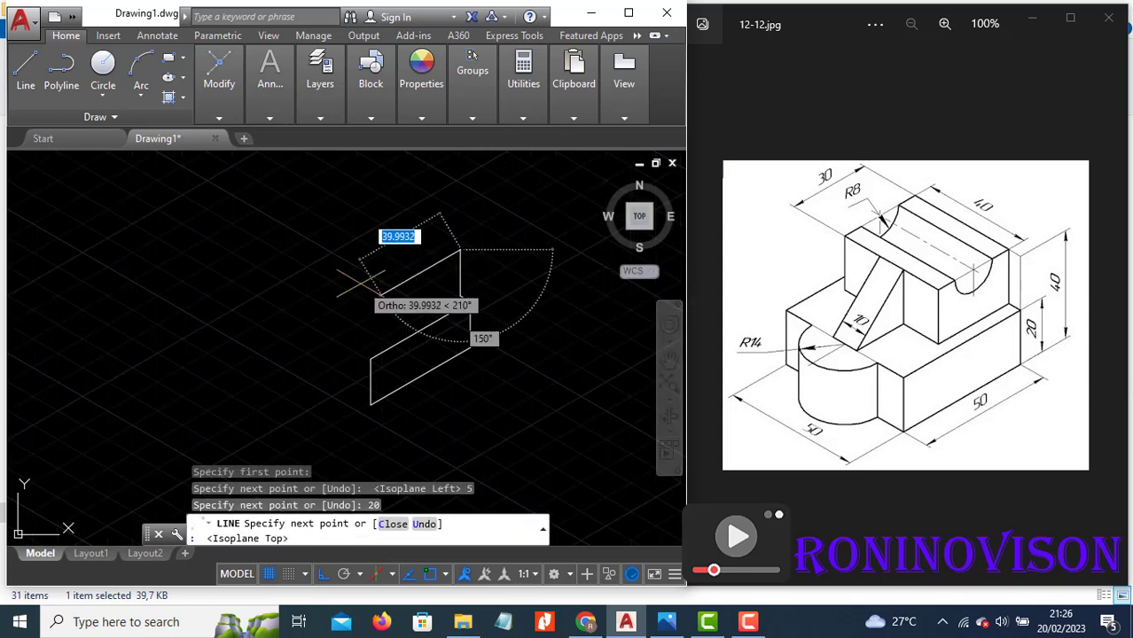
{"action": "type", "text": "30"}
{"action": "key", "text": "Return"}
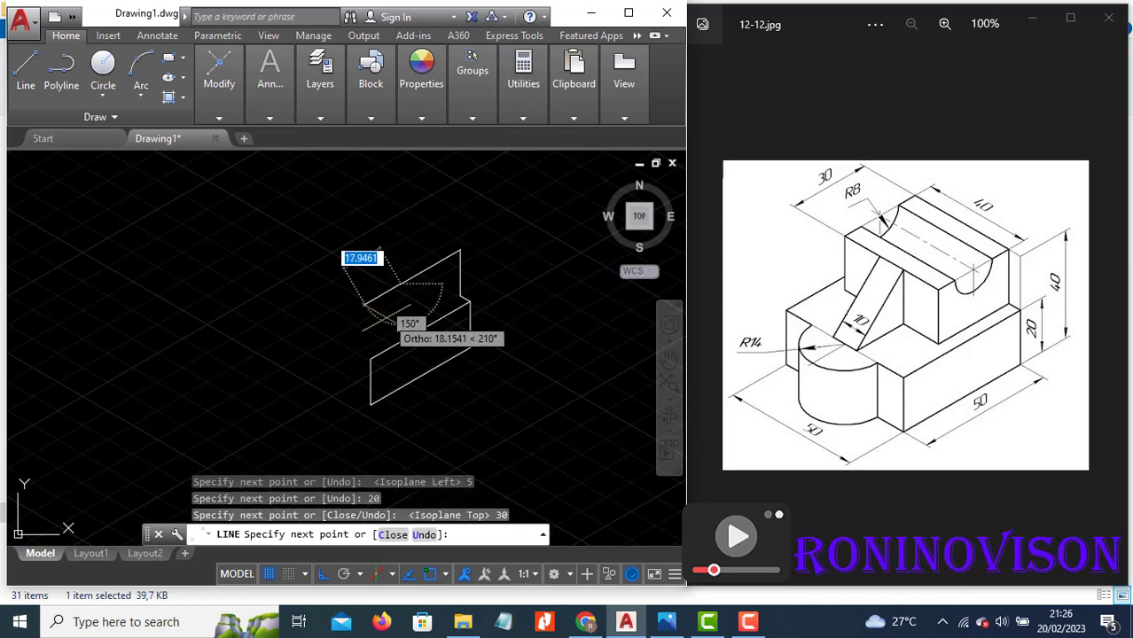
{"action": "key", "text": "F5"}
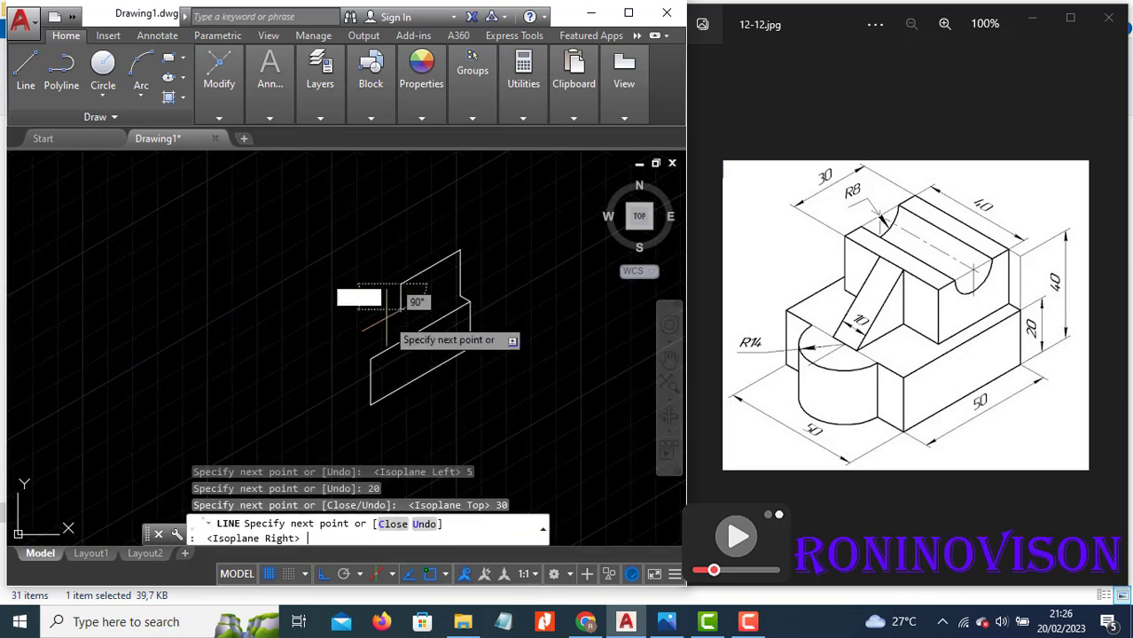
{"action": "type", "text": "20"}
{"action": "key", "text": "Return"}
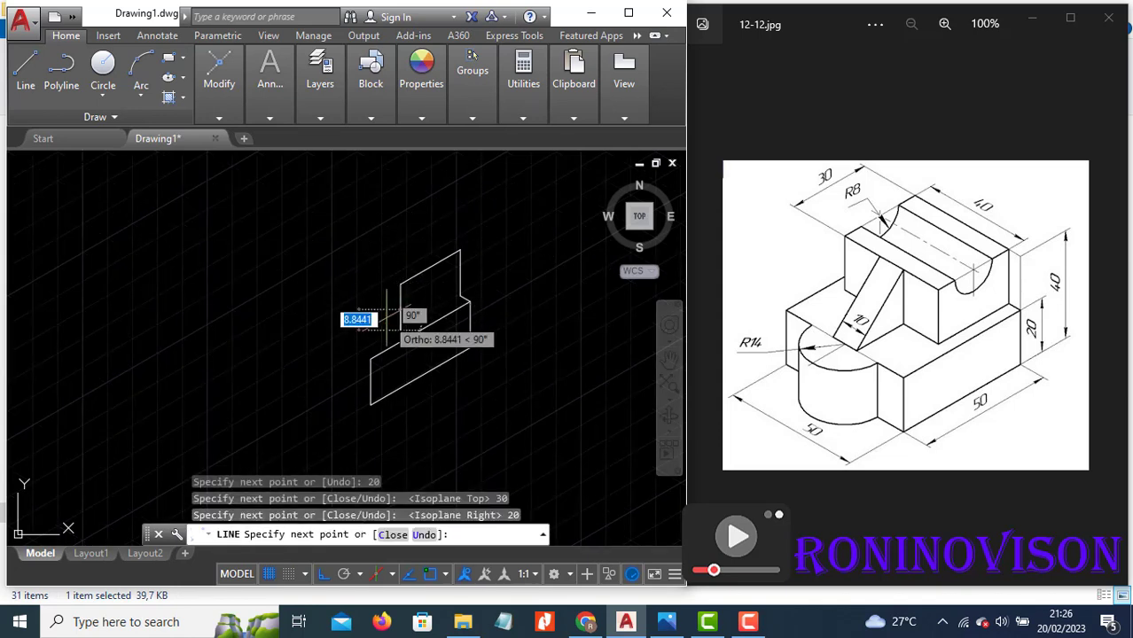
{"action": "left_click", "coordinate": [460, 295]}
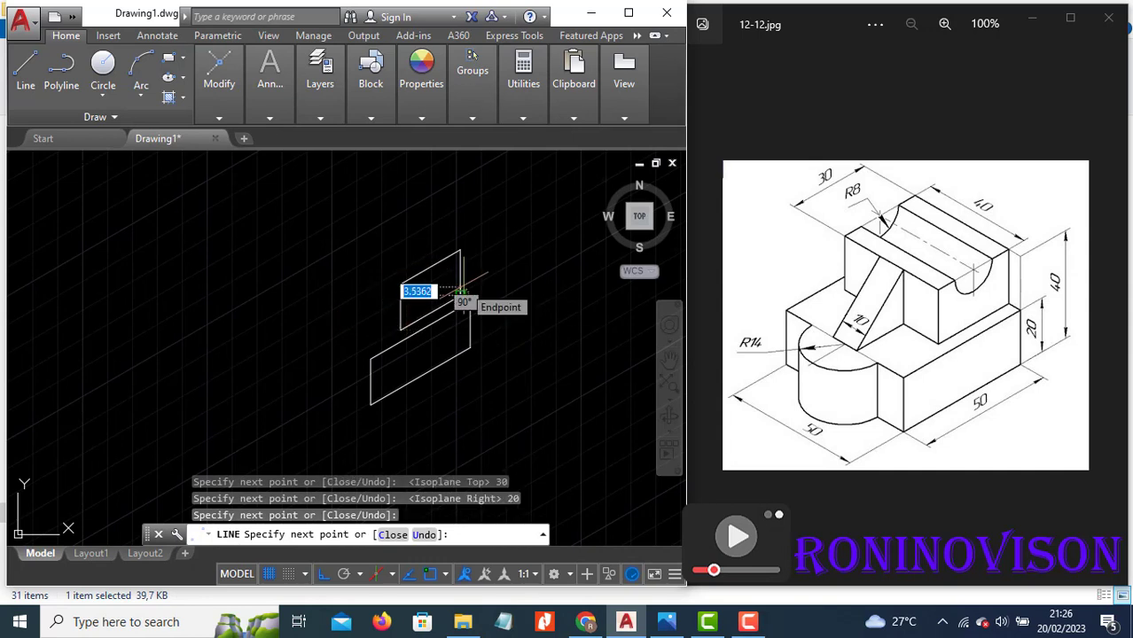
{"action": "key", "text": "Return"}
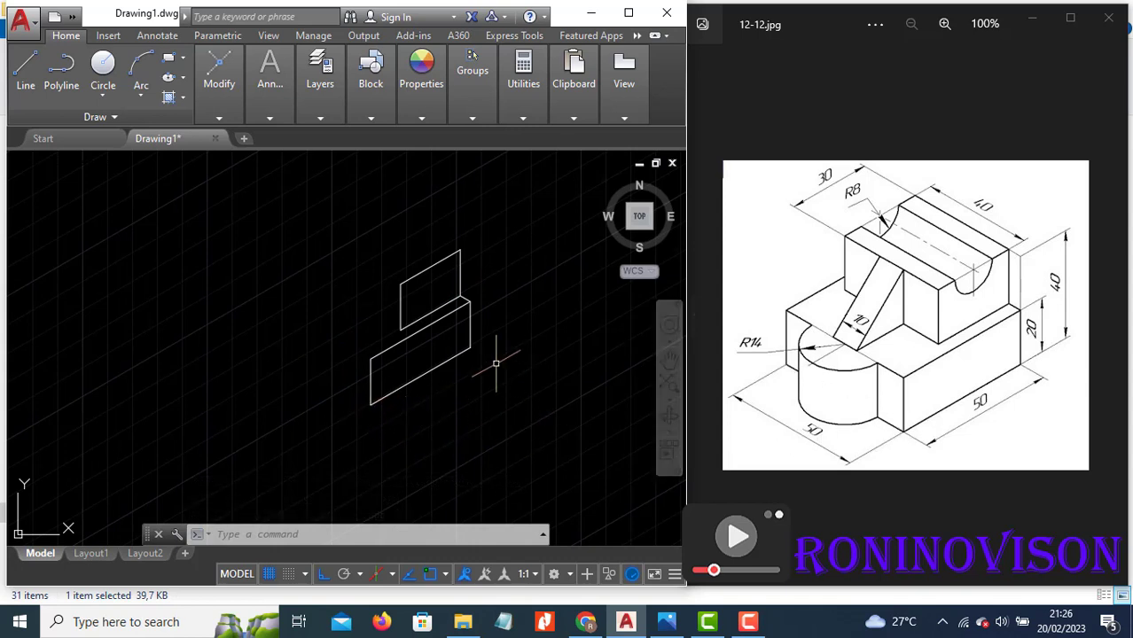
Draw the base block's left face from the front upper corner: 50 units at 150°, 20 units down, closing at the front lower corner
{"action": "type", "text": "l"}
{"action": "key", "text": "Return"}
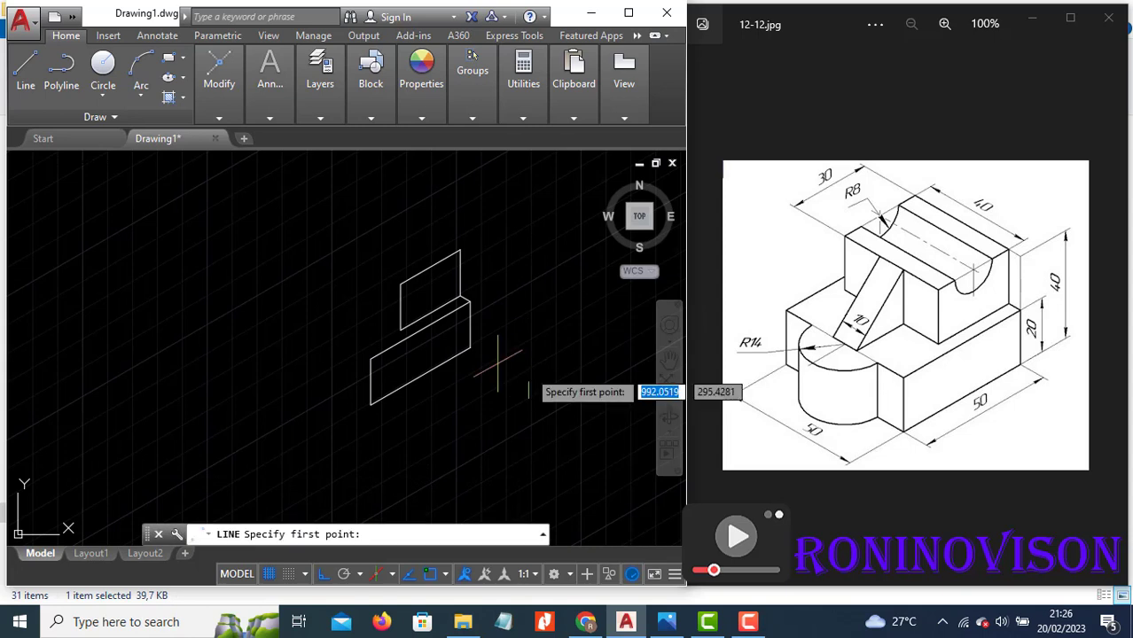
{"action": "left_click", "coordinate": [371, 359]}
{"action": "key", "text": "F5"}
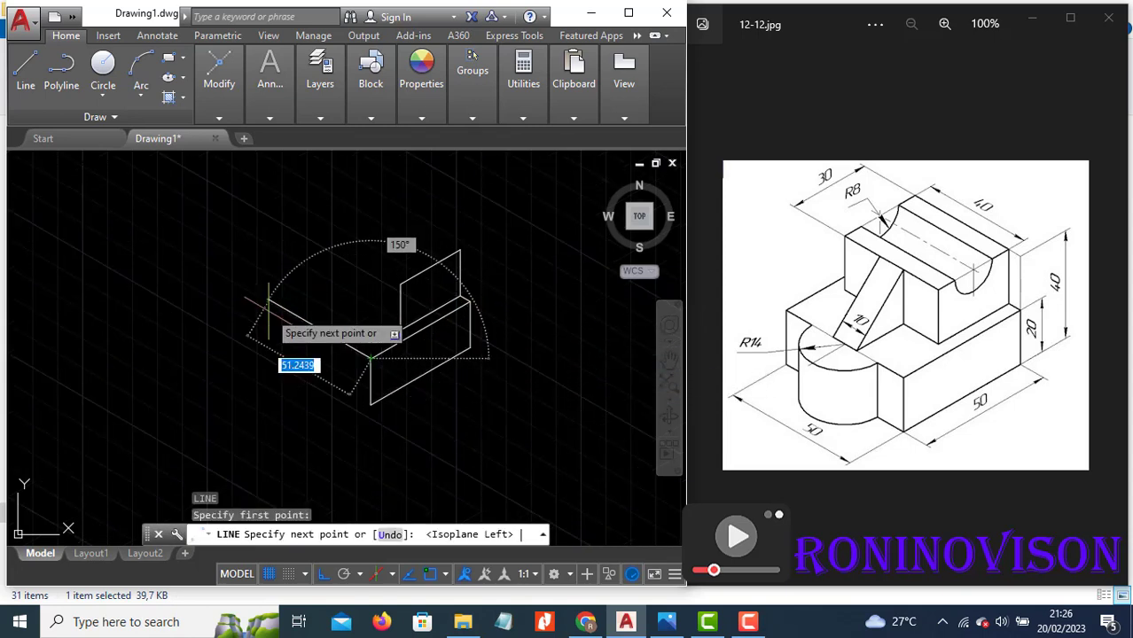
{"action": "type", "text": "50"}
{"action": "key", "text": "Return"}
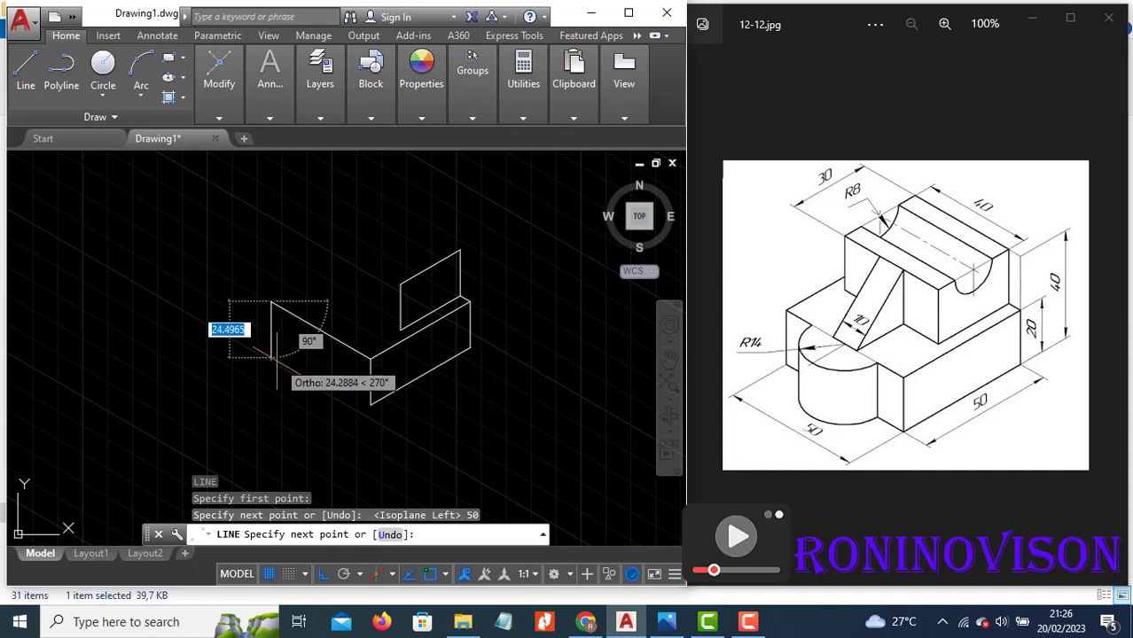
{"action": "type", "text": "20"}
{"action": "key", "text": "Return"}
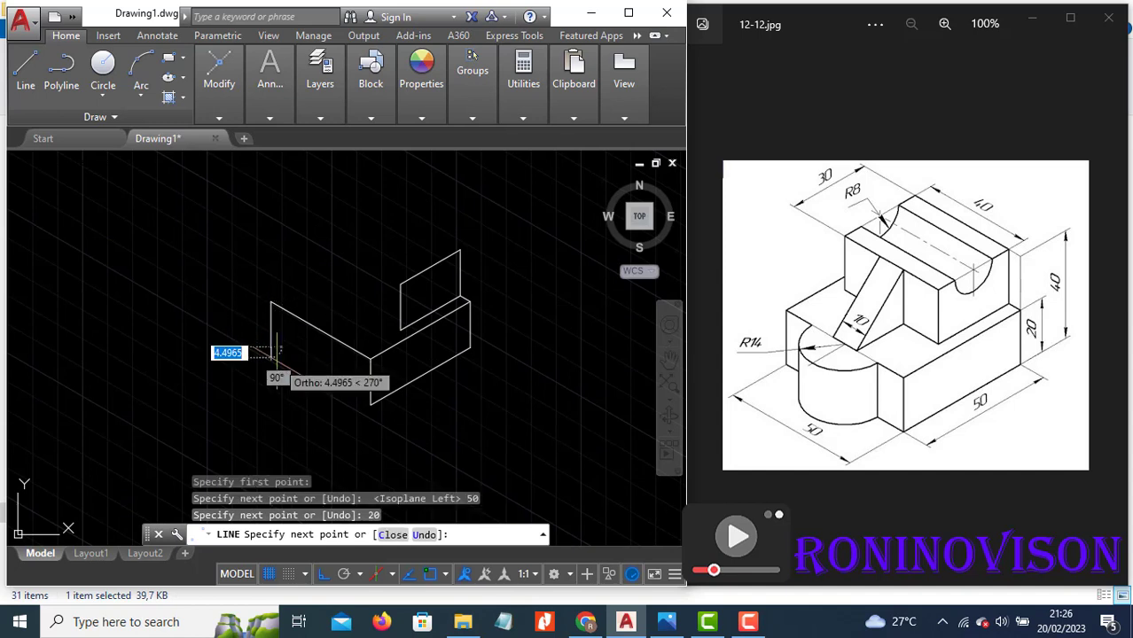
{"action": "left_click", "coordinate": [370, 405]}
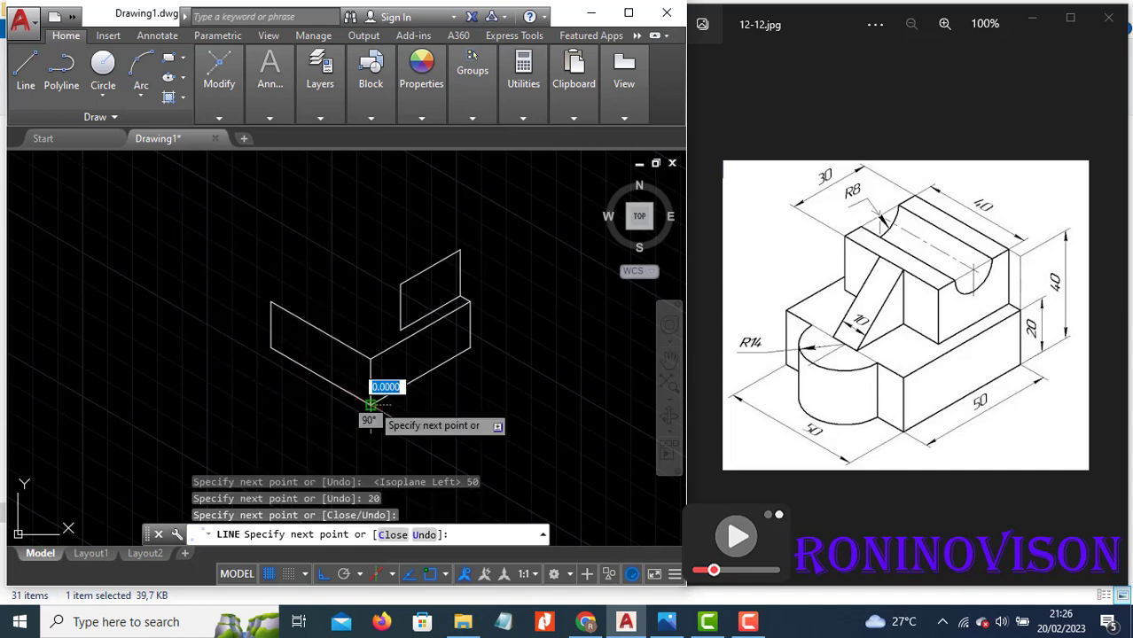
{"action": "key", "text": "Escape"}
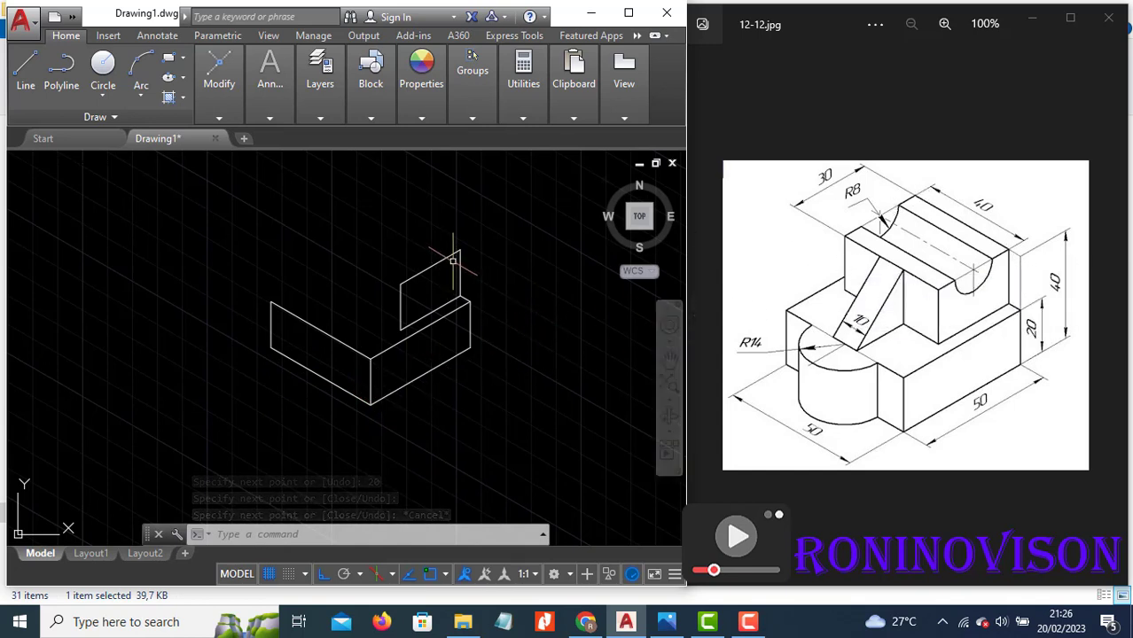
Draw the upper block's top face from its right face's far upper corner: 40 units at 150°, 30 units at 210° in the top isoplane, then closing
{"action": "type", "text": "l"}
{"action": "key", "text": "Return"}
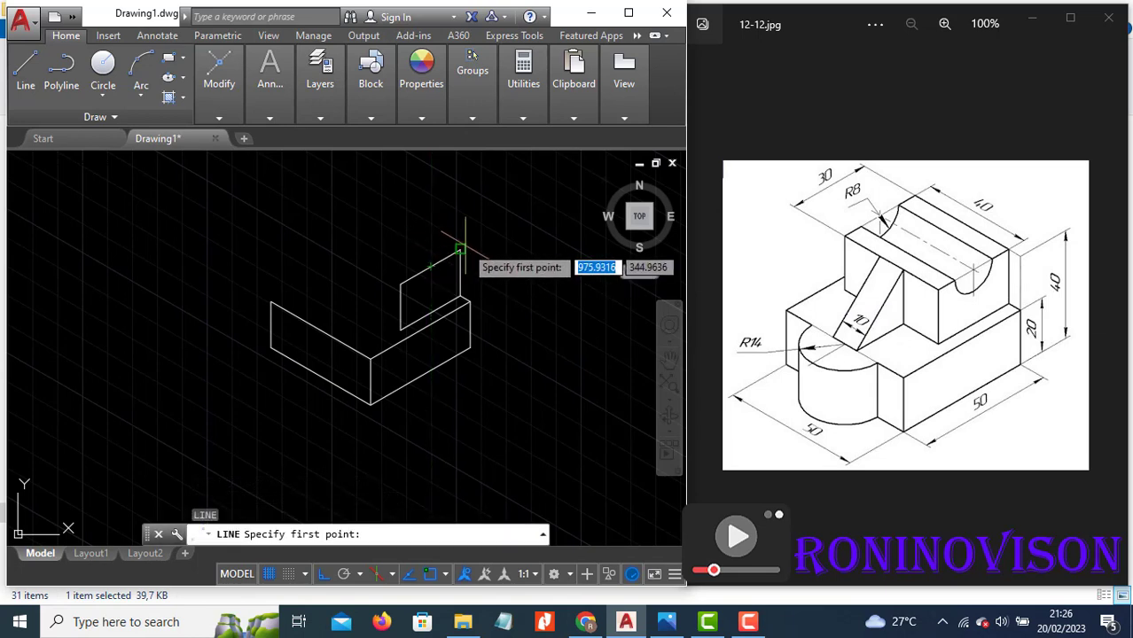
{"action": "left_click", "coordinate": [460, 249]}
{"action": "type", "text": "40"}
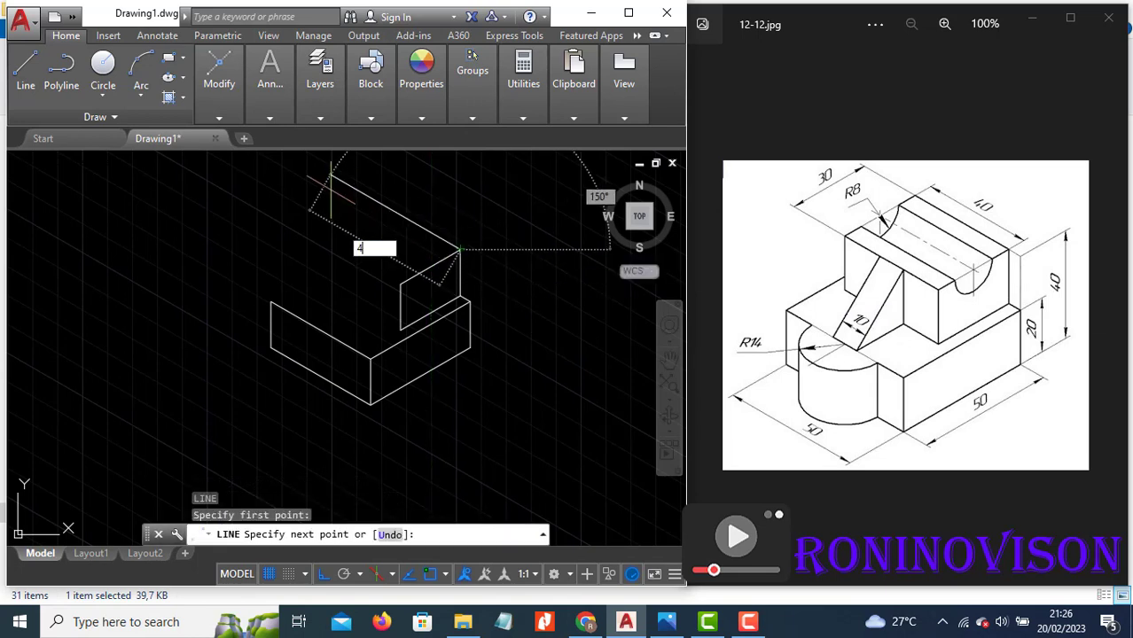
{"action": "key", "text": "Return"}
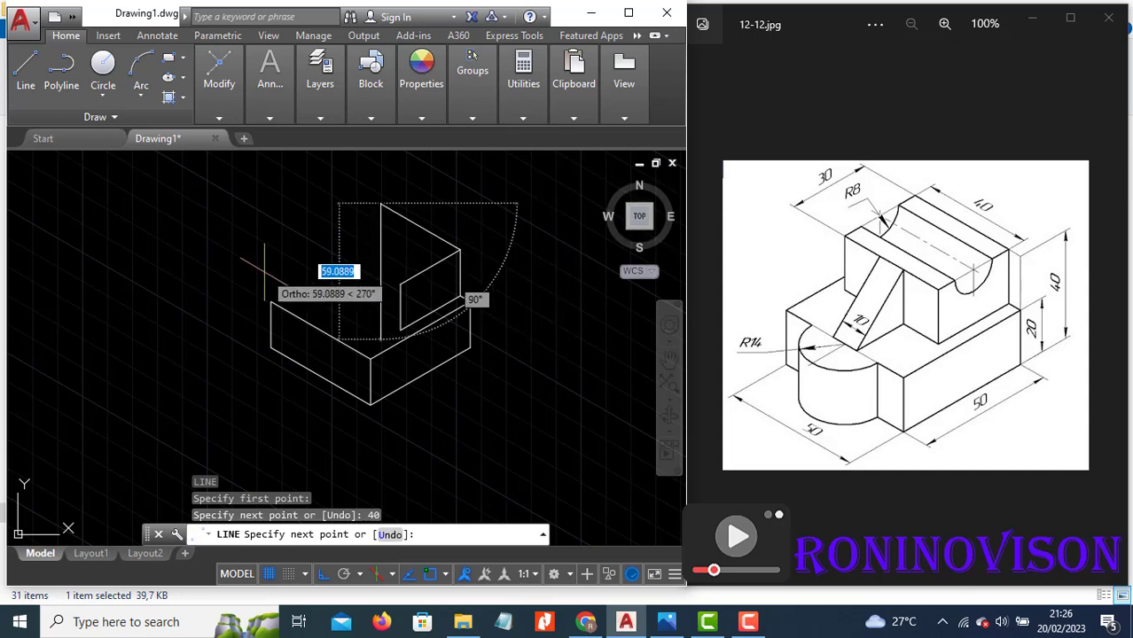
{"action": "key", "text": "F5"}
{"action": "type", "text": "30"}
{"action": "key", "text": "Return"}
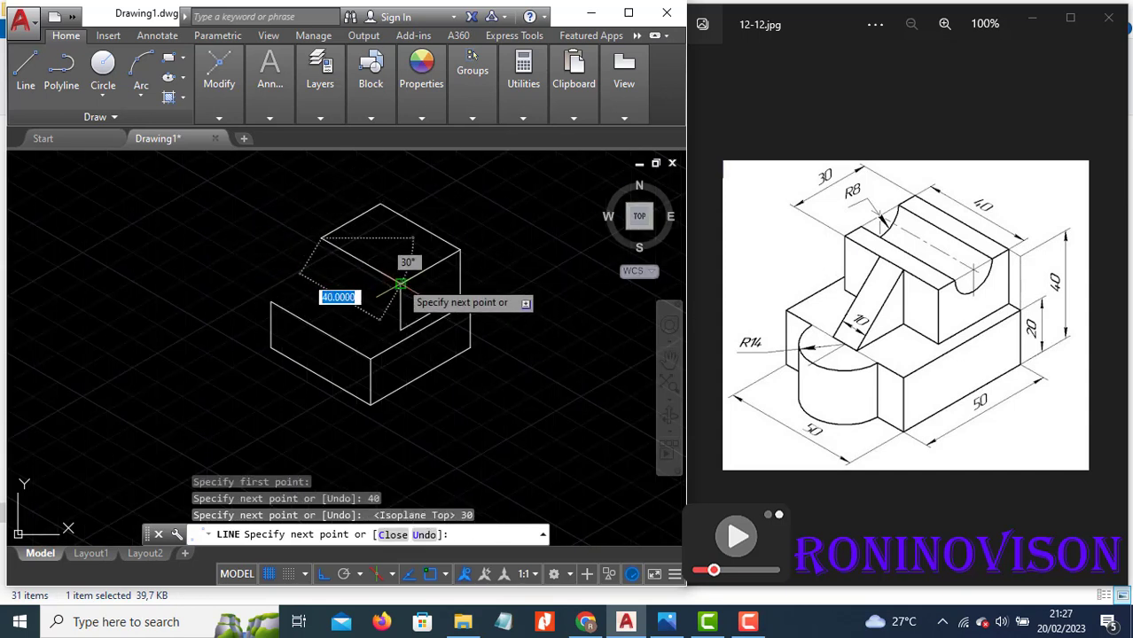
{"action": "key", "text": "Escape"}
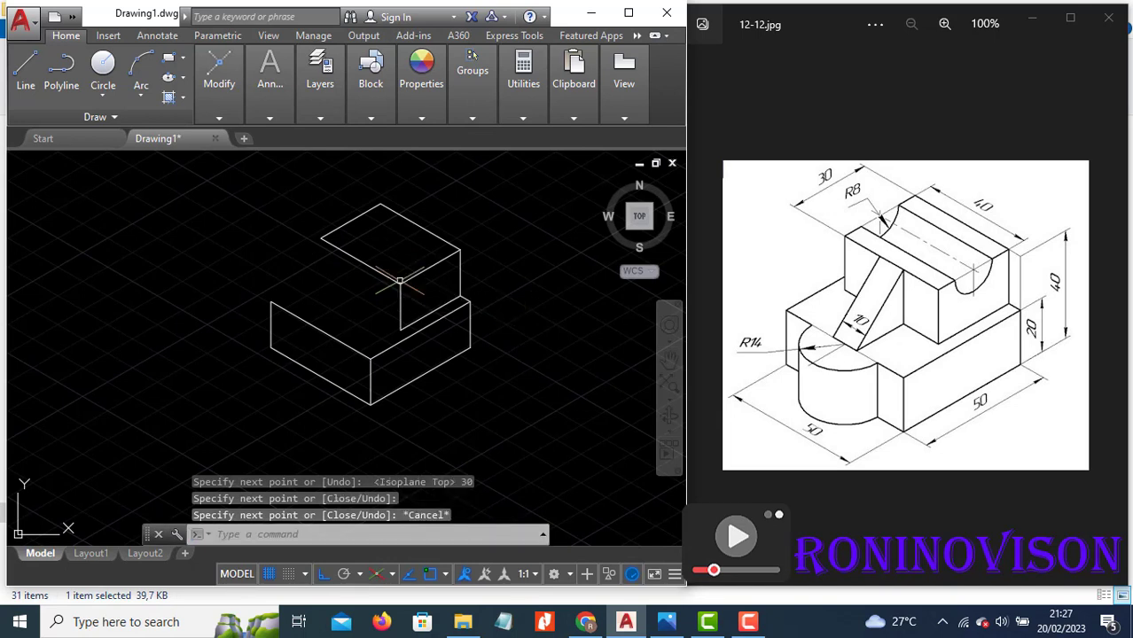
Complete the upper block's left face with a 20-unit vertical line down in the right isoplane and a line to the front lower corner
{"action": "type", "text": "l"}
{"action": "key", "text": "Return"}
{"action": "left_click", "coordinate": [319, 243]}
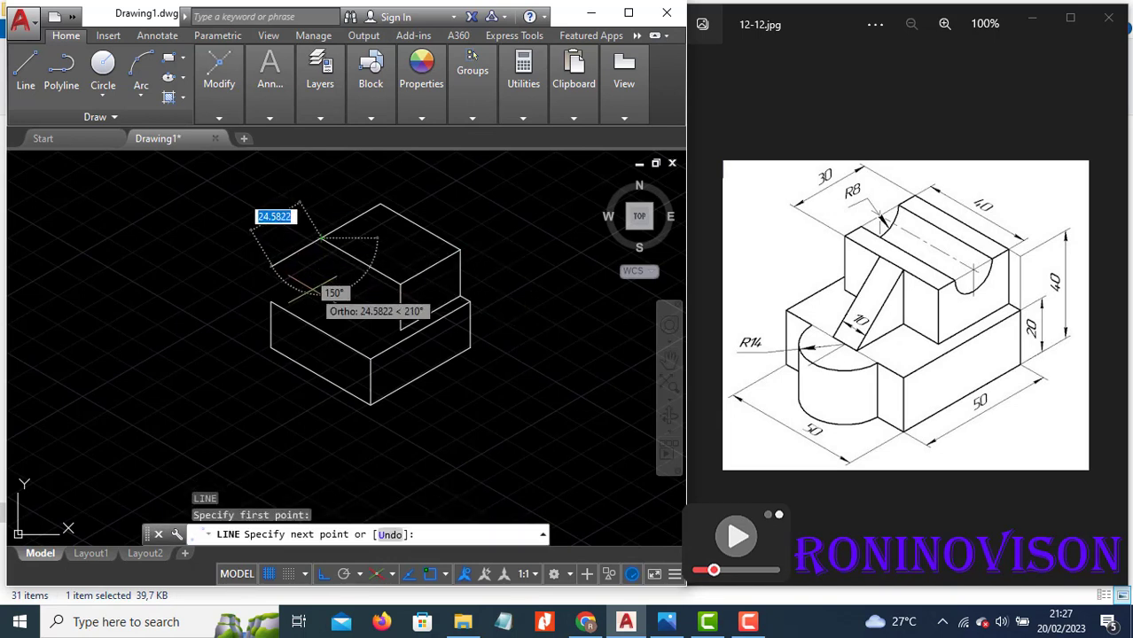
{"action": "key", "text": "F5"}
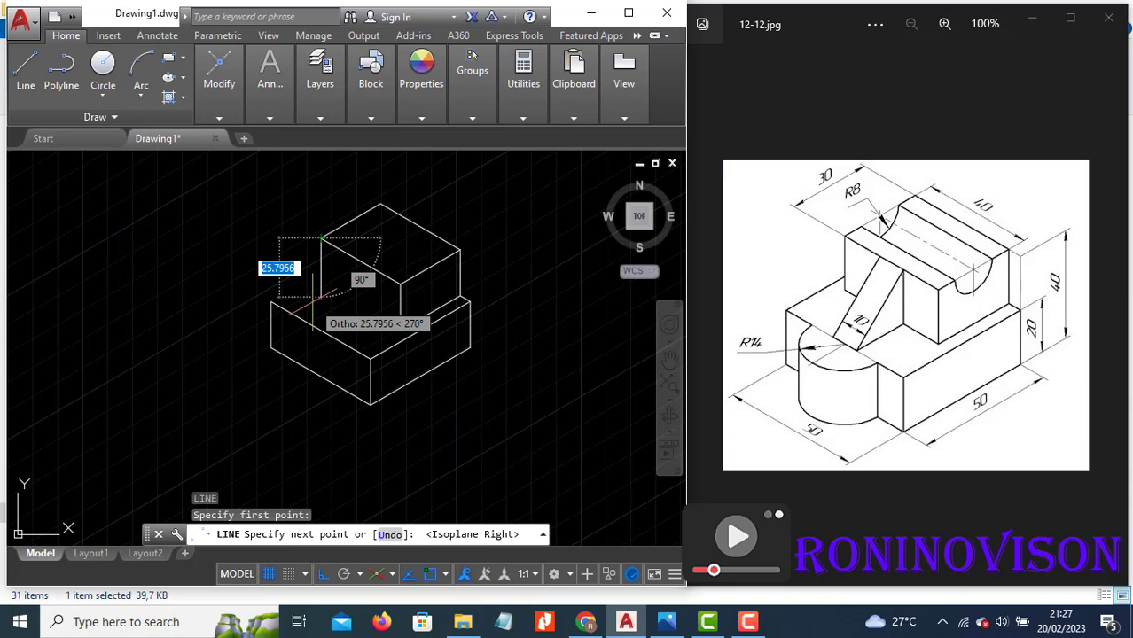
{"action": "type", "text": "20"}
{"action": "key", "text": "Return"}
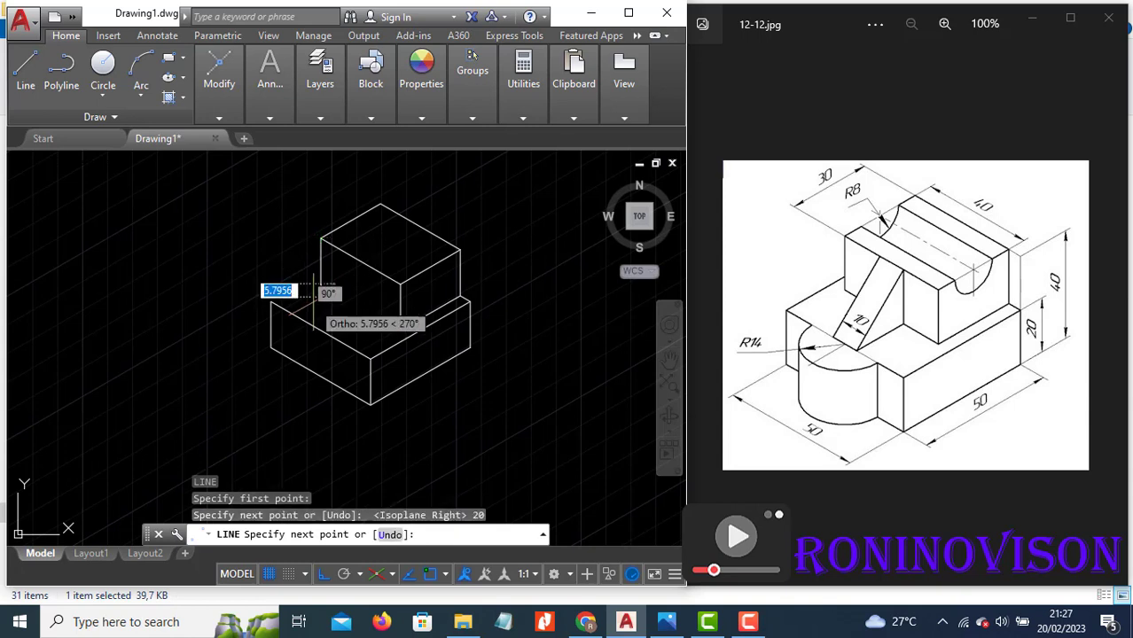
{"action": "left_click", "coordinate": [400, 330]}
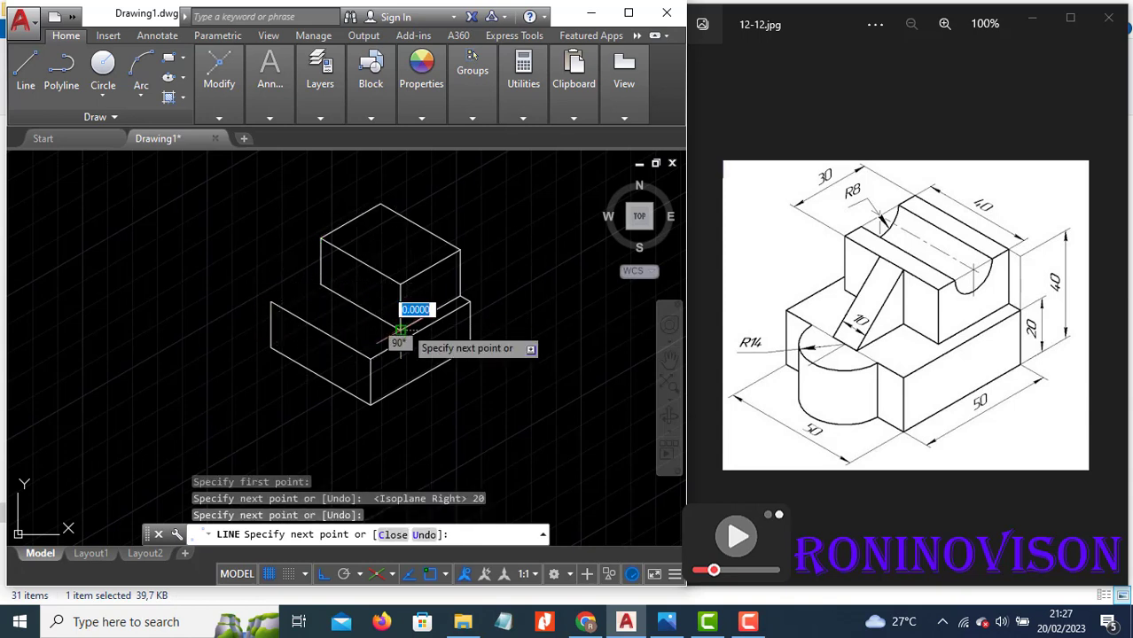
{"action": "key", "text": "Escape"}
Draw the base's receding top edge at 30° from its left upper corner, running past the upper block's left vertical edge
{"action": "key", "text": "Return"}
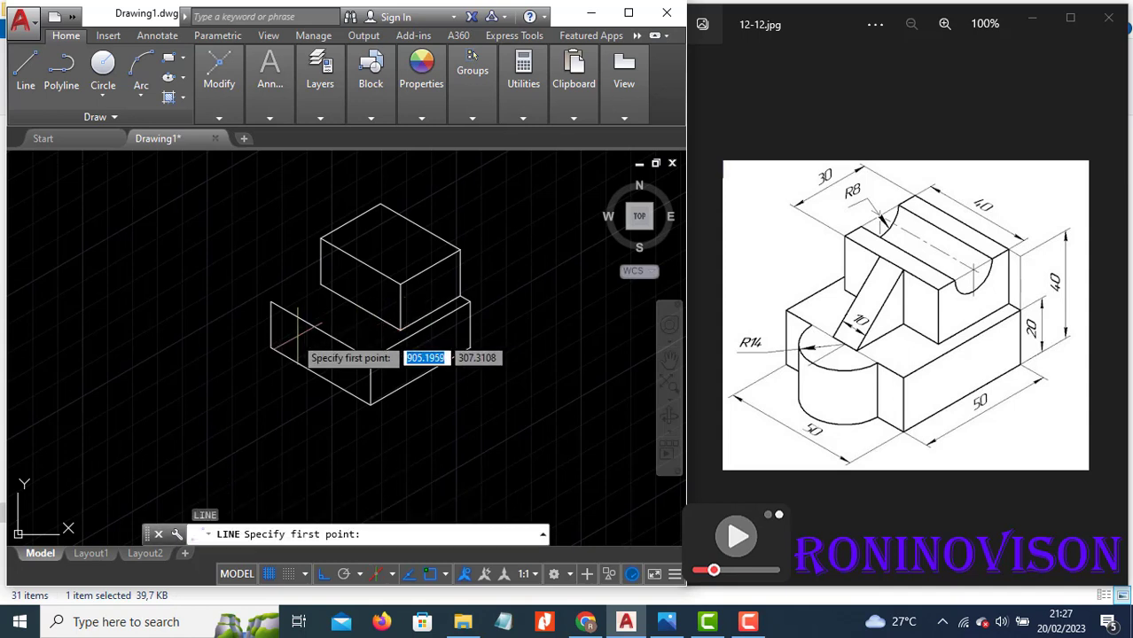
{"action": "left_click", "coordinate": [270, 302]}
{"action": "scroll", "coordinate": [325, 283], "scroll_direction": "up", "scroll_amount": 3}
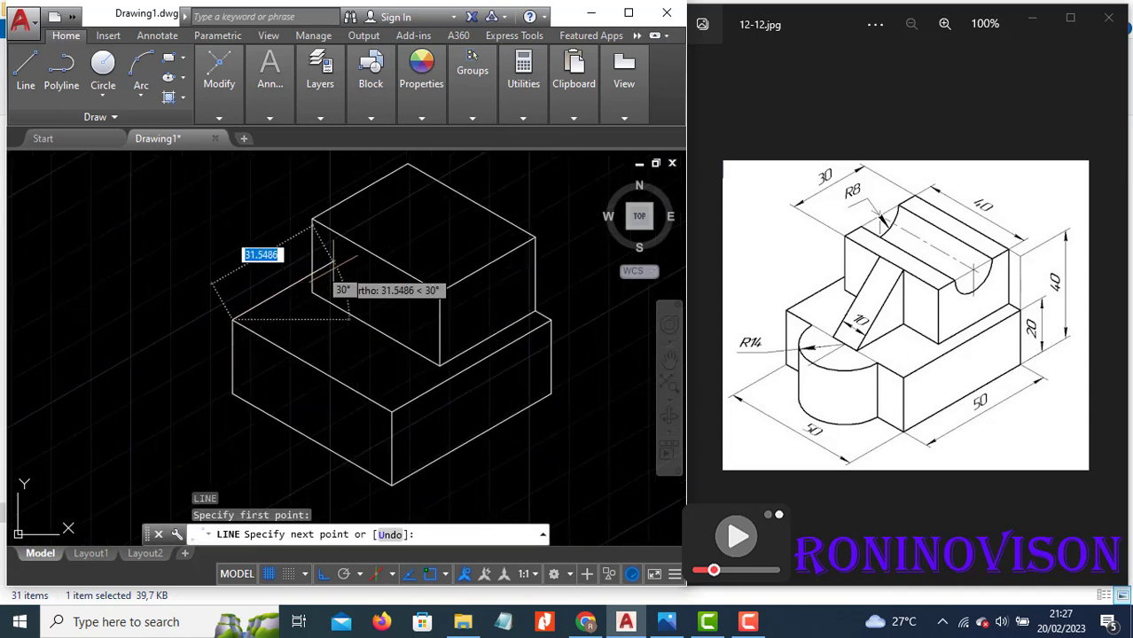
{"action": "left_click", "coordinate": [337, 260]}
{"action": "key", "text": "Escape"}
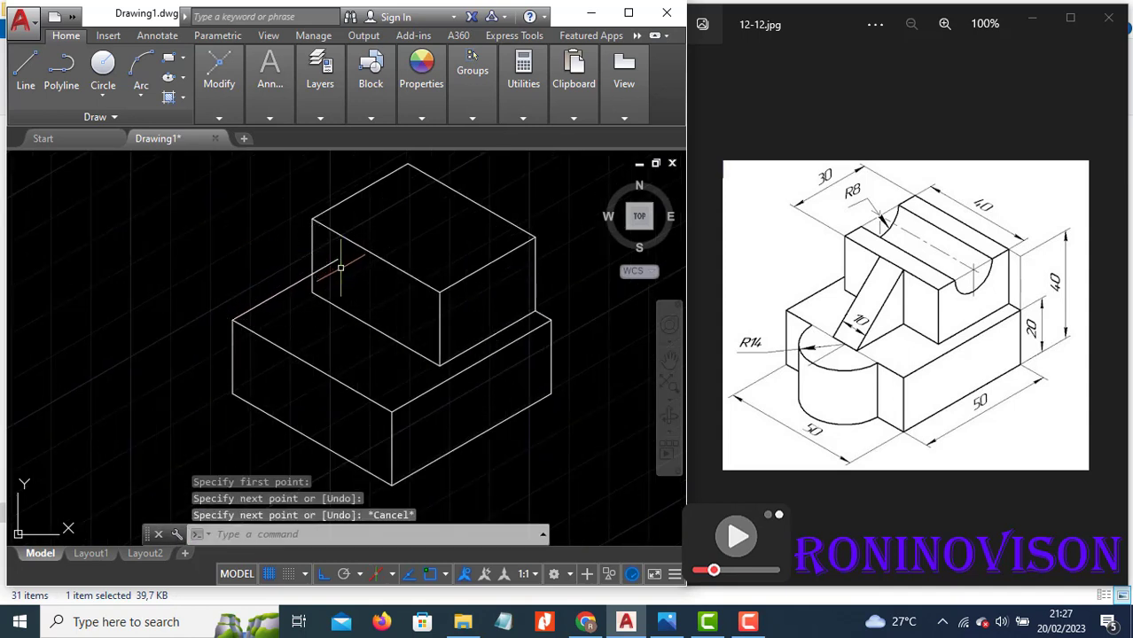
Trim the receding base edge where it overlaps the upper block's left face
{"action": "type", "text": "tr"}
{"action": "key", "text": "Return"}
{"action": "key", "text": "Return"}
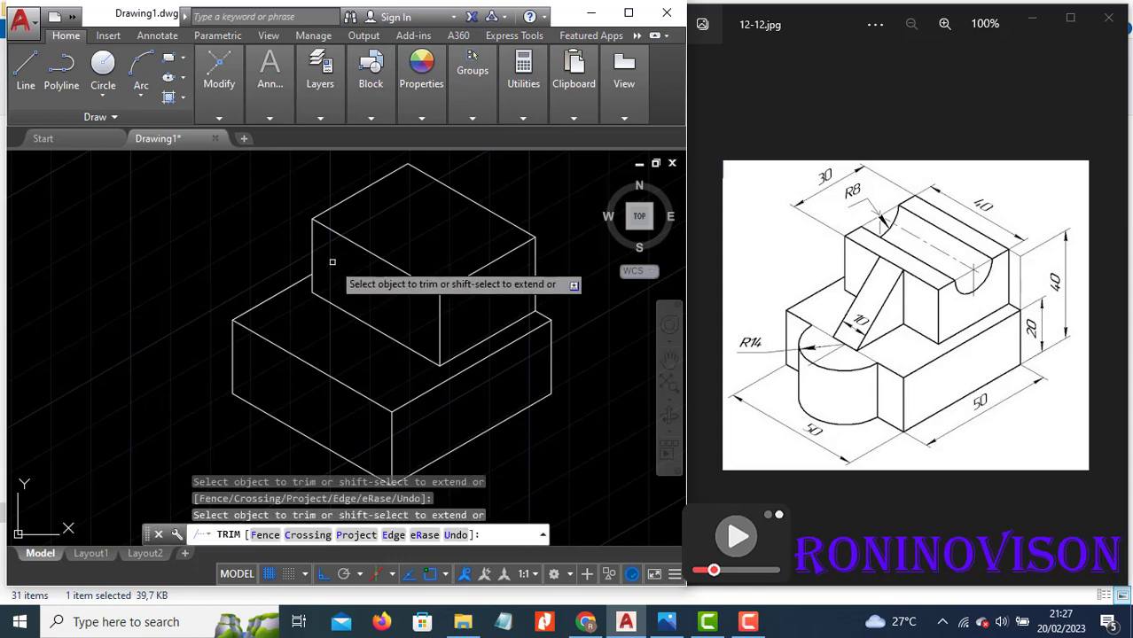
{"action": "scroll", "coordinate": [342, 262], "scroll_direction": "down", "scroll_amount": 2}
{"action": "key", "text": "Escape"}
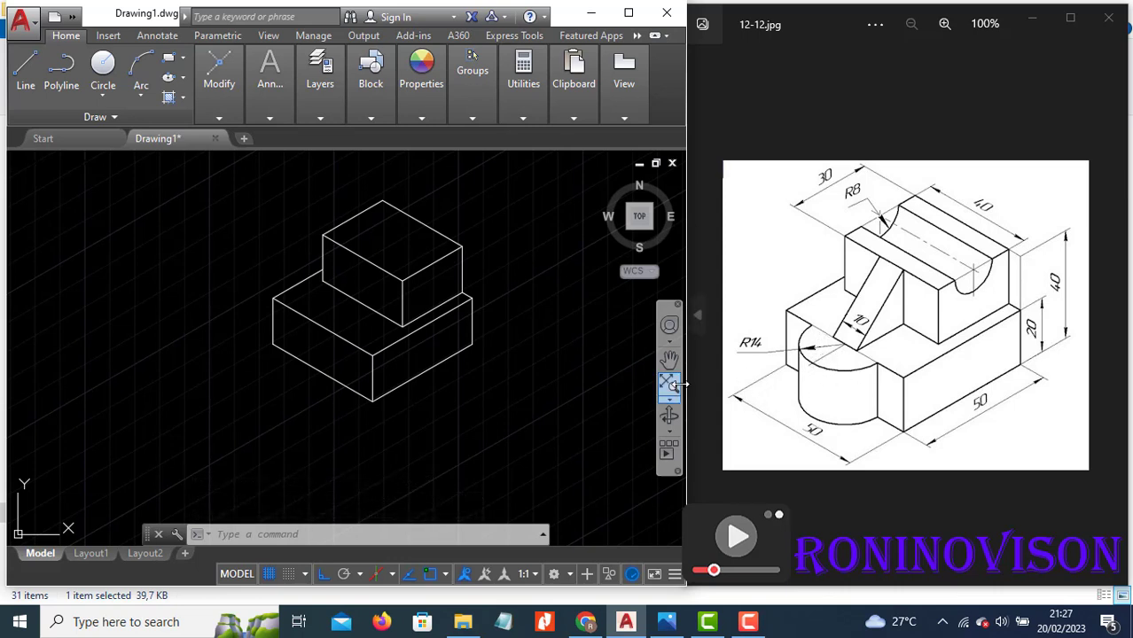
Draw a radius 14 isocircle in the top isoplane, centred on the midpoint of the base left face's upper edge
{"action": "type", "text": "el"}
{"action": "key", "text": "Return"}
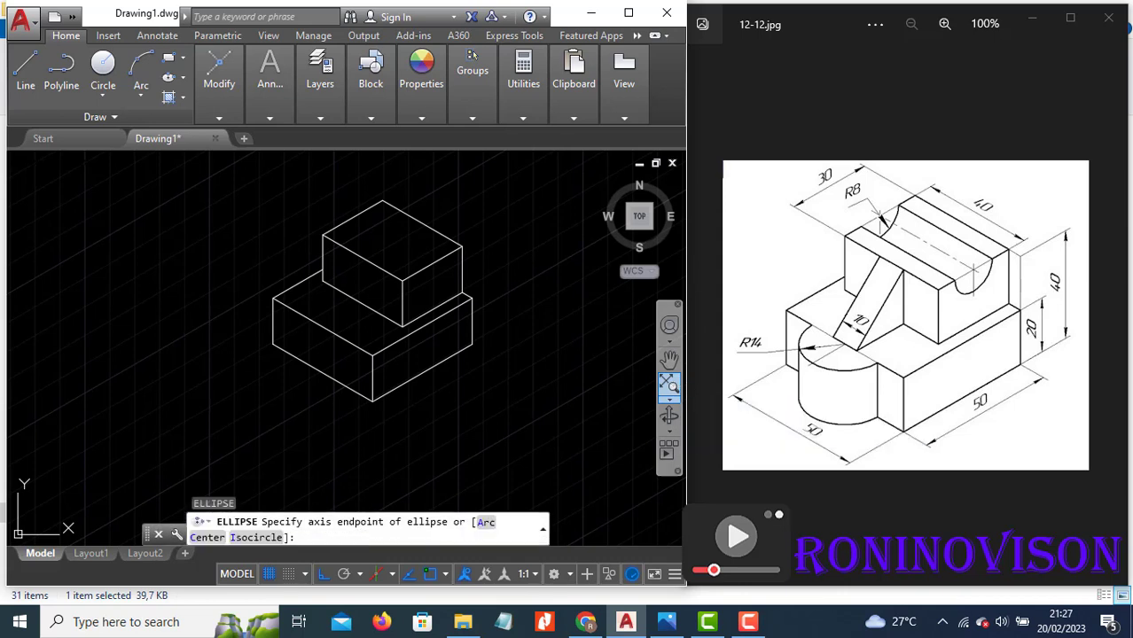
{"action": "left_click", "coordinate": [257, 537]}
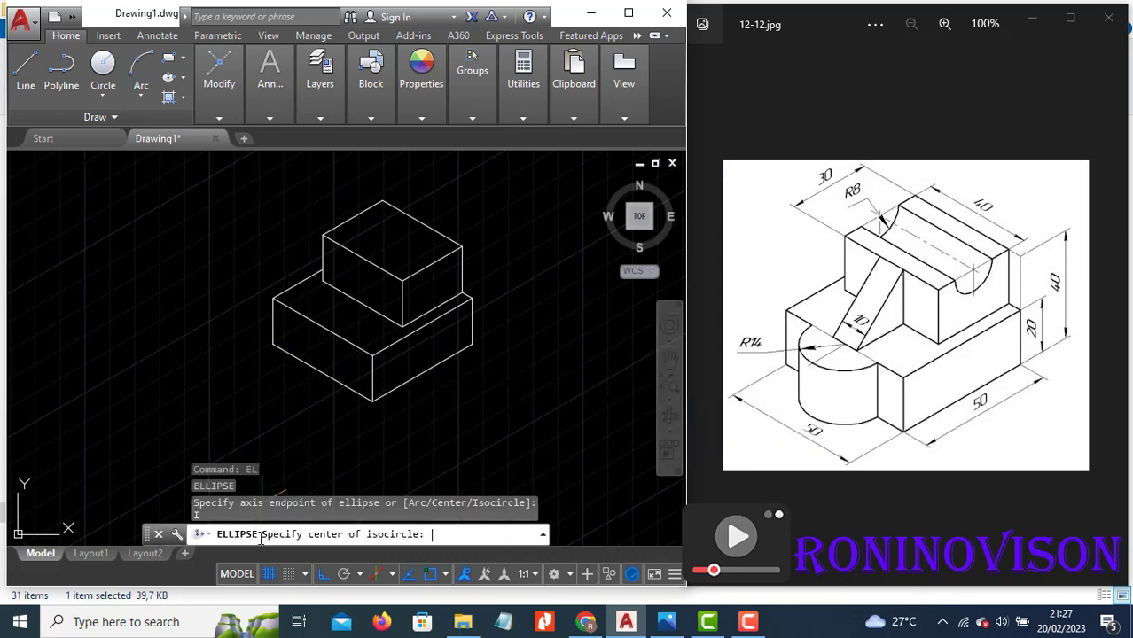
{"action": "left_click", "coordinate": [324, 328]}
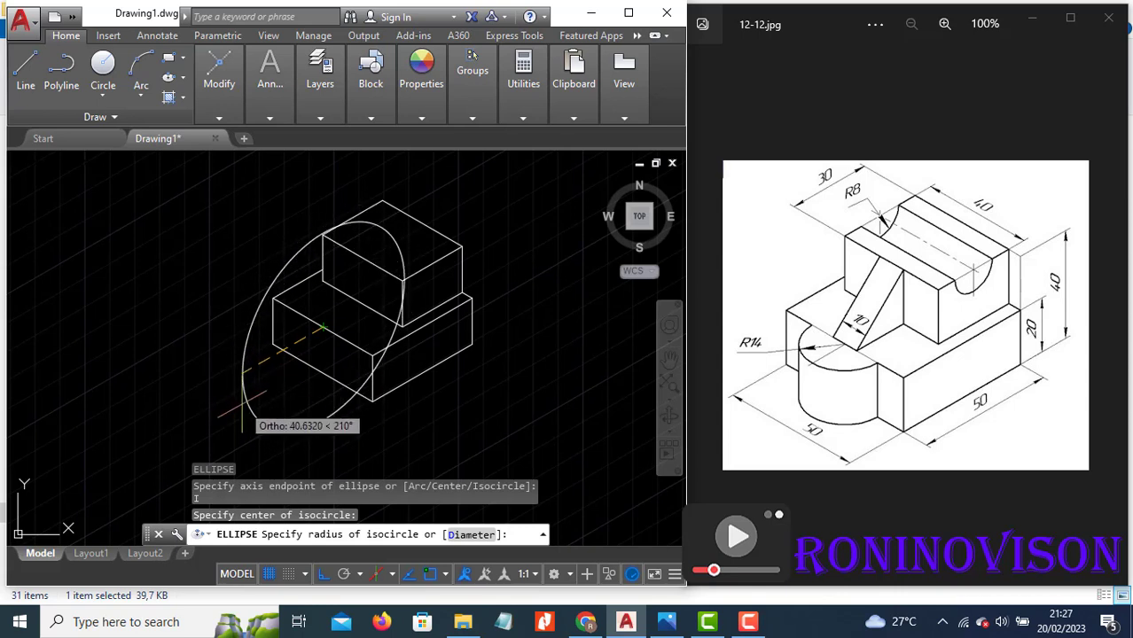
{"action": "key", "text": "F5"}
{"action": "key", "text": "F5"}
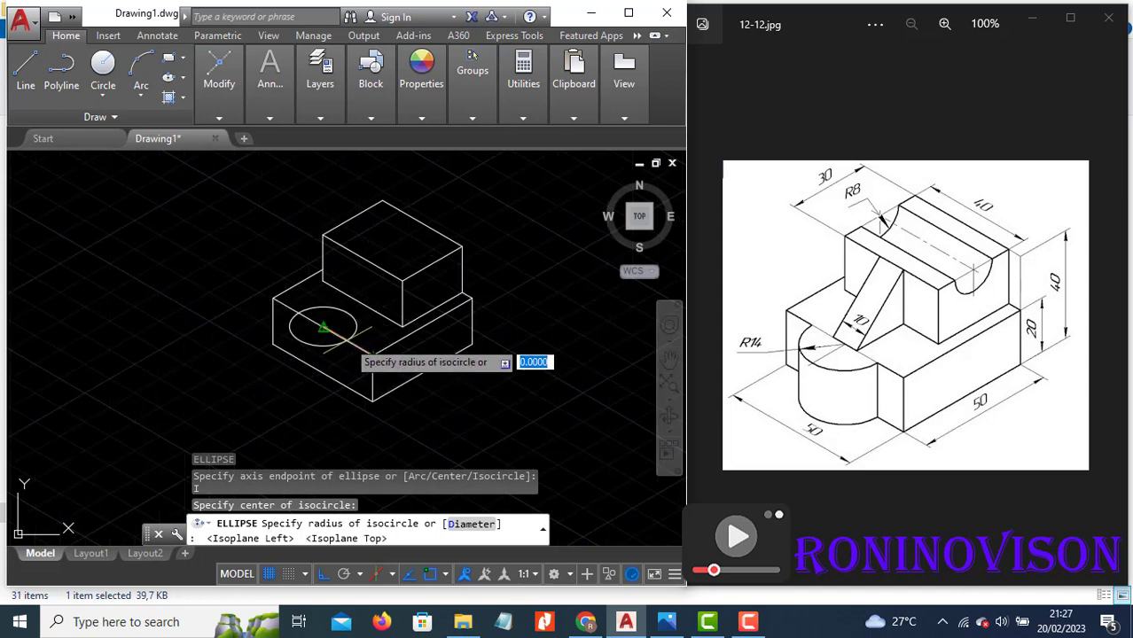
{"action": "key", "text": "Return"}
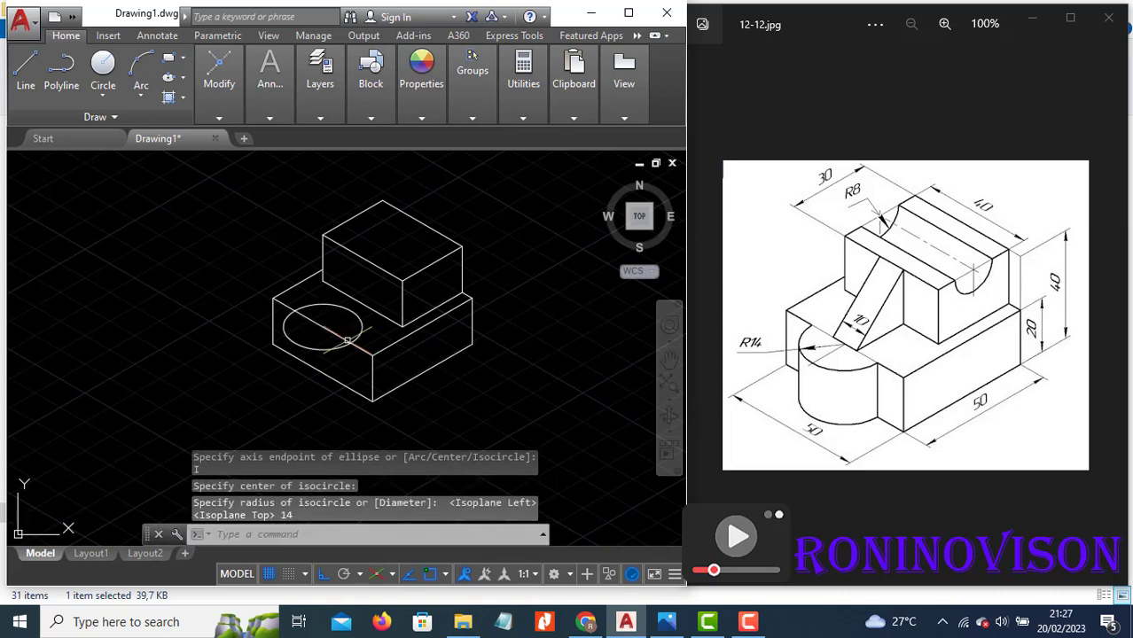
Trim away the half of the isocircle that lies on the base's top face, keeping the front arc
{"action": "type", "text": "tr"}
{"action": "key", "text": "Return"}
{"action": "key", "text": "Return"}
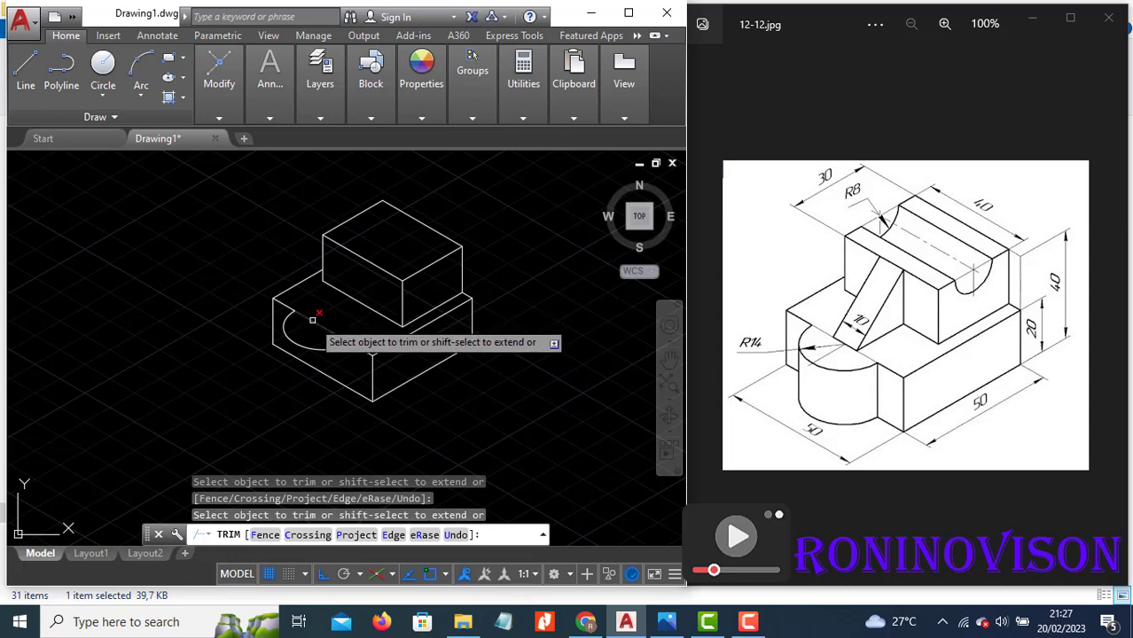
{"action": "key", "text": "Escape"}
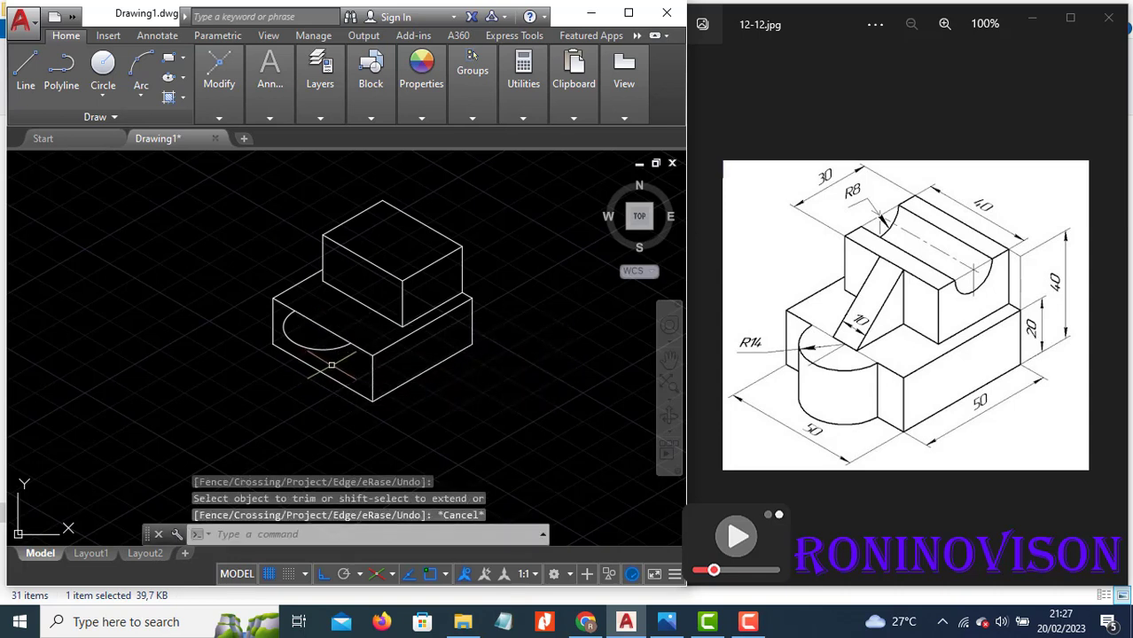
Copy the arc straight down by the base height, from the front upper corner to the front lower corner
{"action": "left_click", "coordinate": [330, 364]}
{"action": "left_click", "coordinate": [322, 344]}
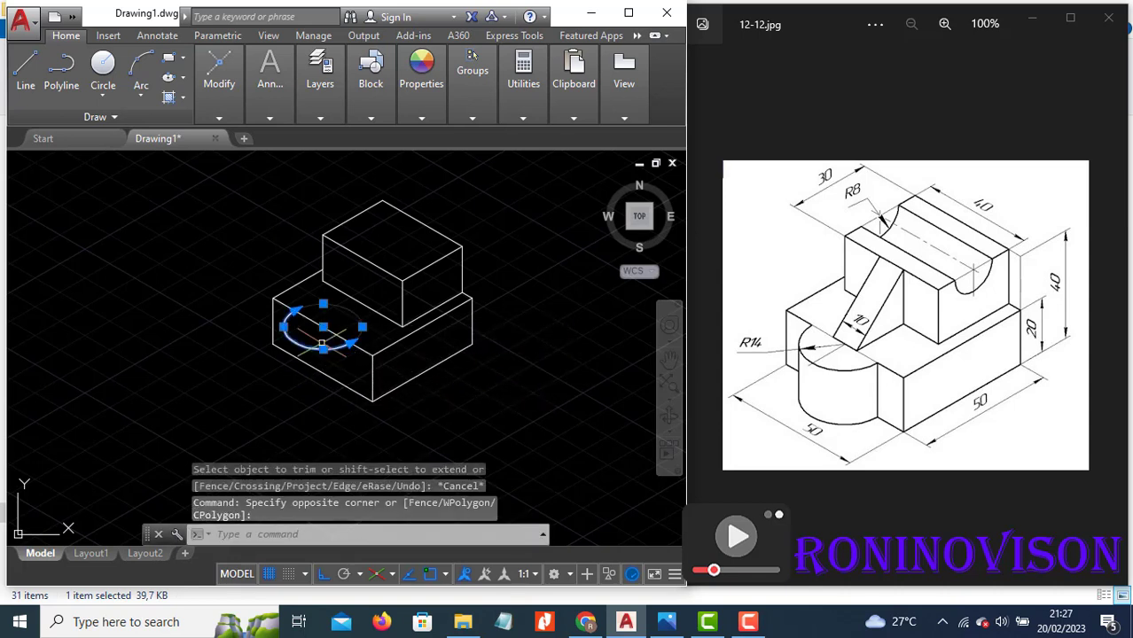
{"action": "key", "text": "Return"}
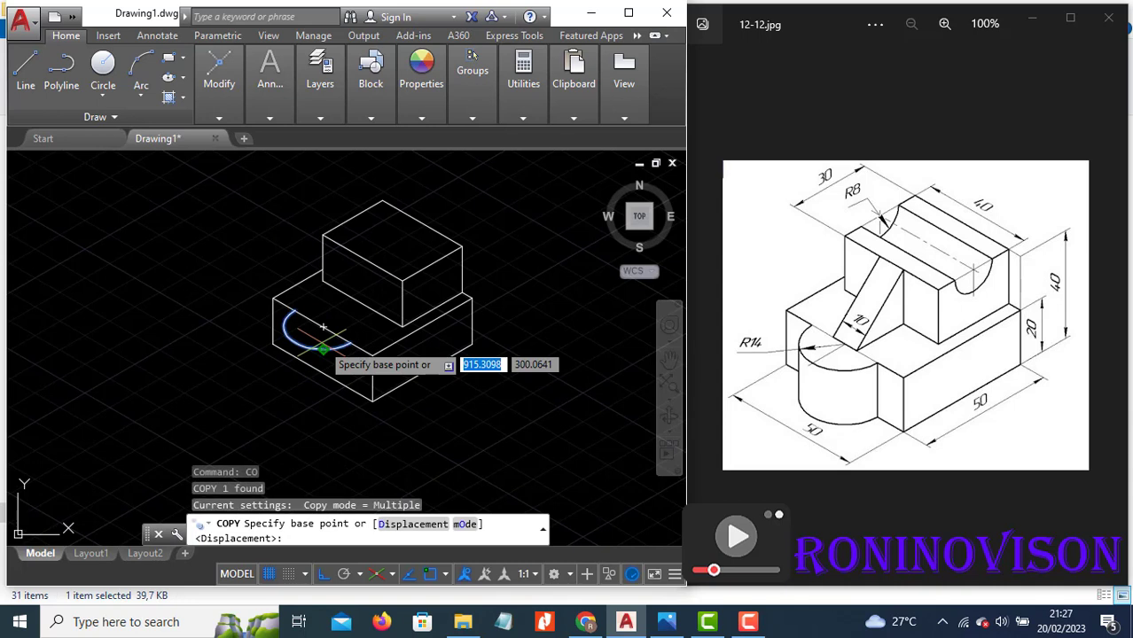
{"action": "left_click", "coordinate": [374, 355]}
{"action": "left_click", "coordinate": [372, 399]}
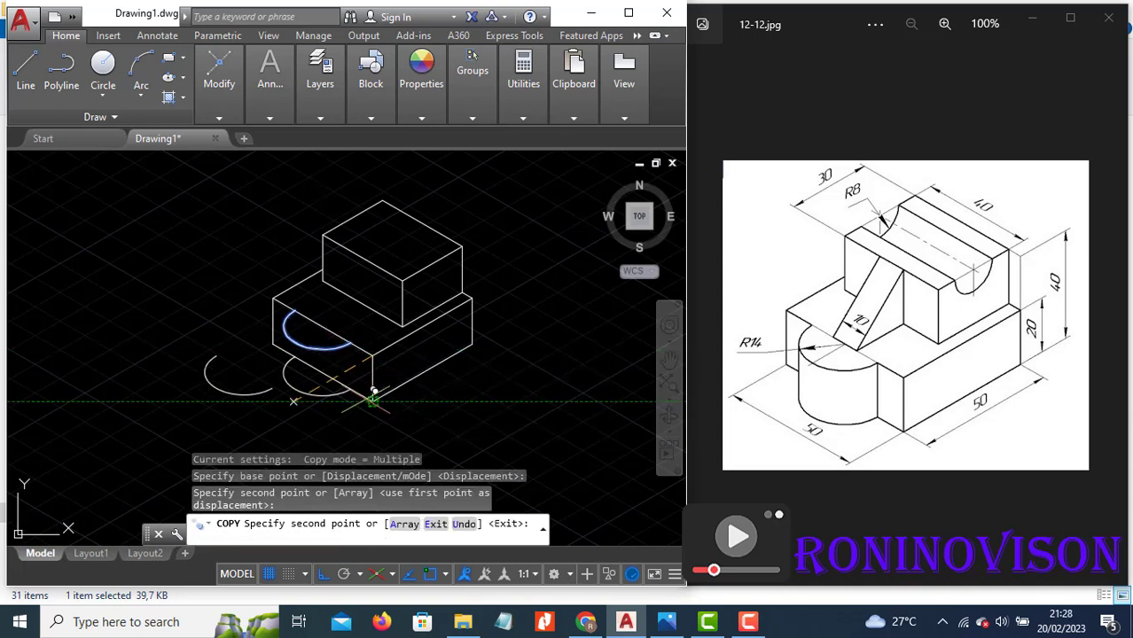
{"action": "key", "text": "Escape"}
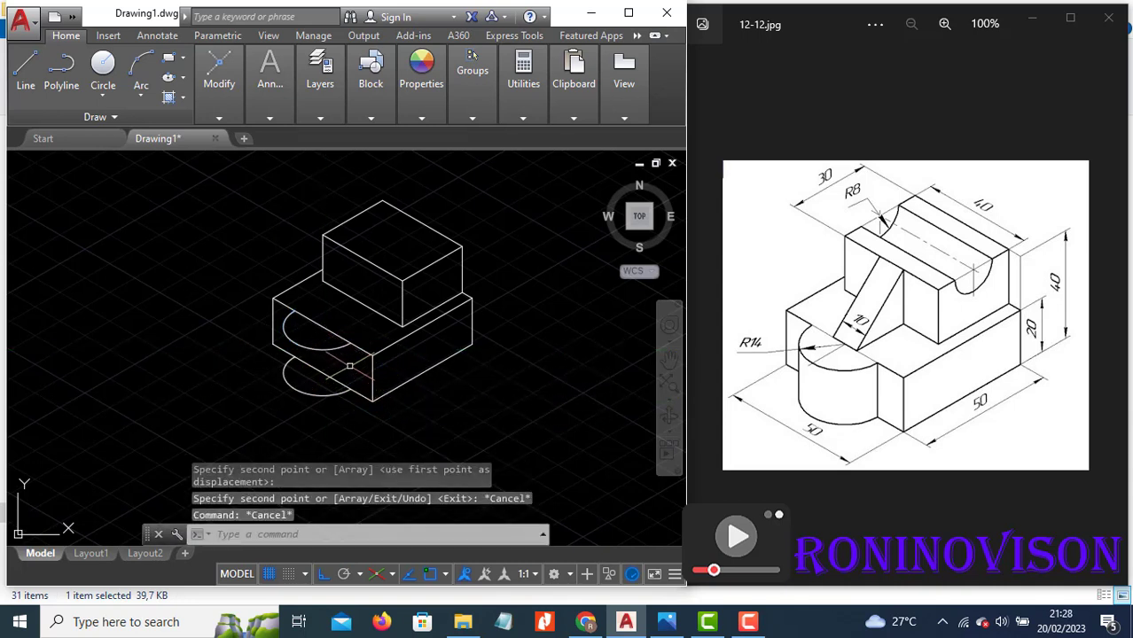
Join the two arcs with vertical lines, one between their right endpoints and one between their left quadrants
{"action": "type", "text": "l"}
{"action": "key", "text": "Return"}
{"action": "left_click", "coordinate": [351, 343]}
{"action": "left_click", "coordinate": [351, 388]}
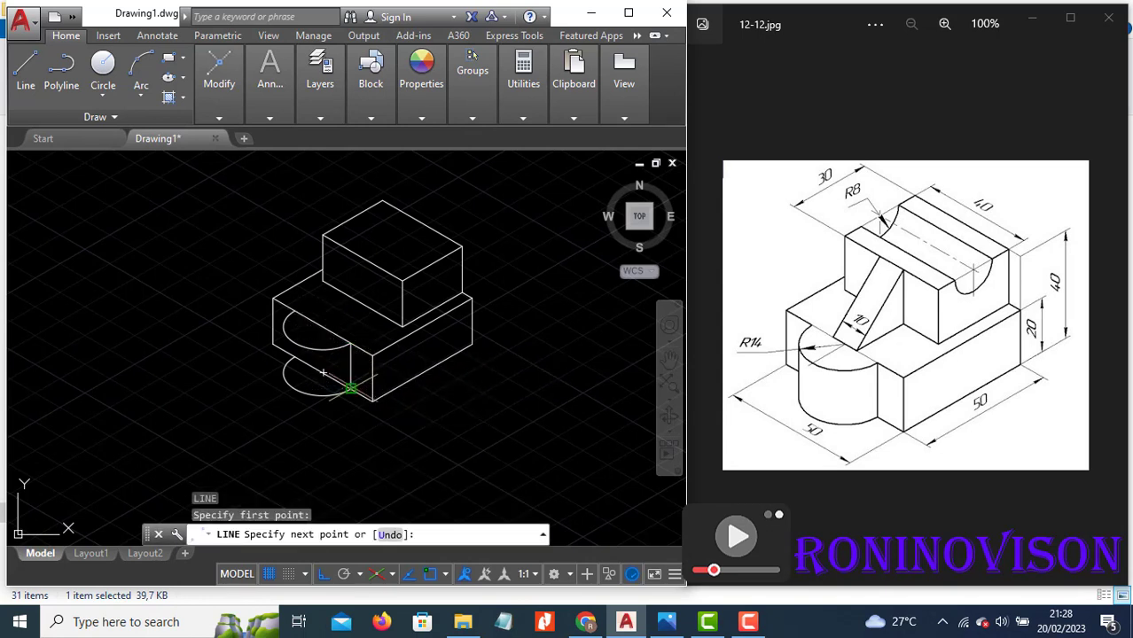
{"action": "key", "text": "Return"}
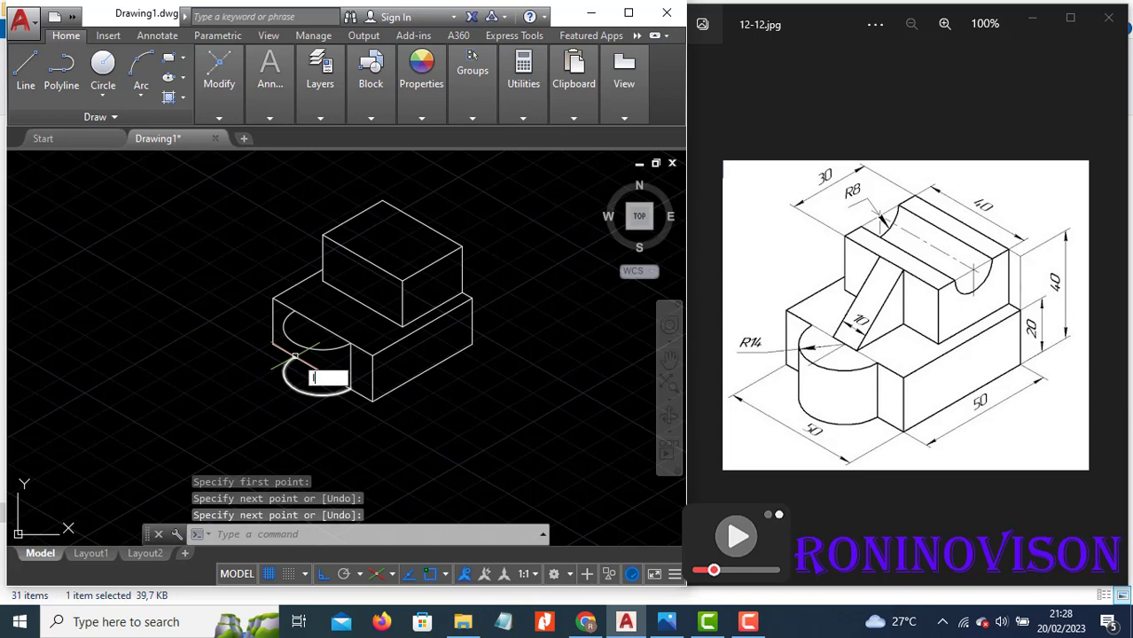
{"action": "key", "text": "Return"}
{"action": "left_click", "coordinate": [284, 327]}
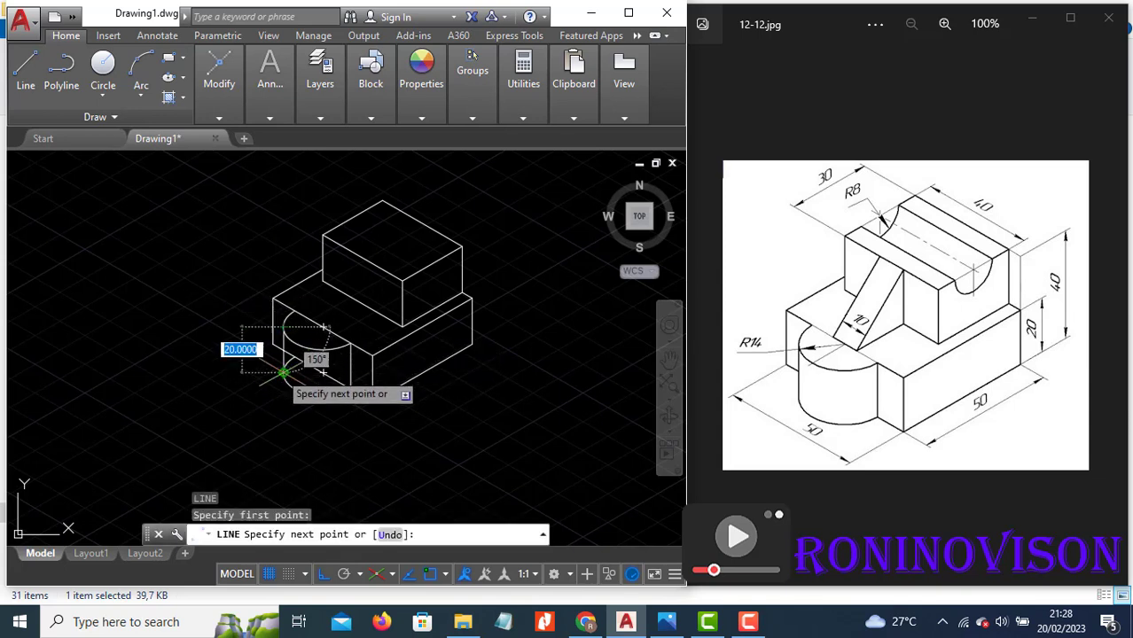
{"action": "left_click", "coordinate": [283, 373]}
{"action": "key", "text": "Return"}
Trim the base's bottom edge and the lower arc where they are hidden behind the rounded boss
{"action": "type", "text": "t"}
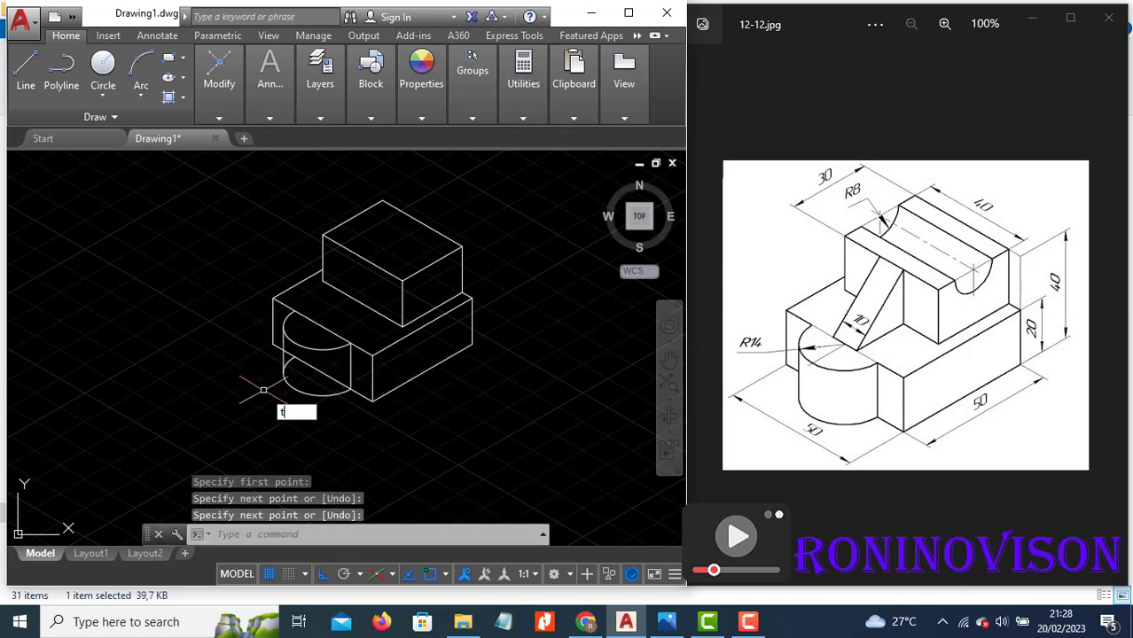
{"action": "type", "text": "r"}
{"action": "key", "text": "Return"}
{"action": "key", "text": "Return"}
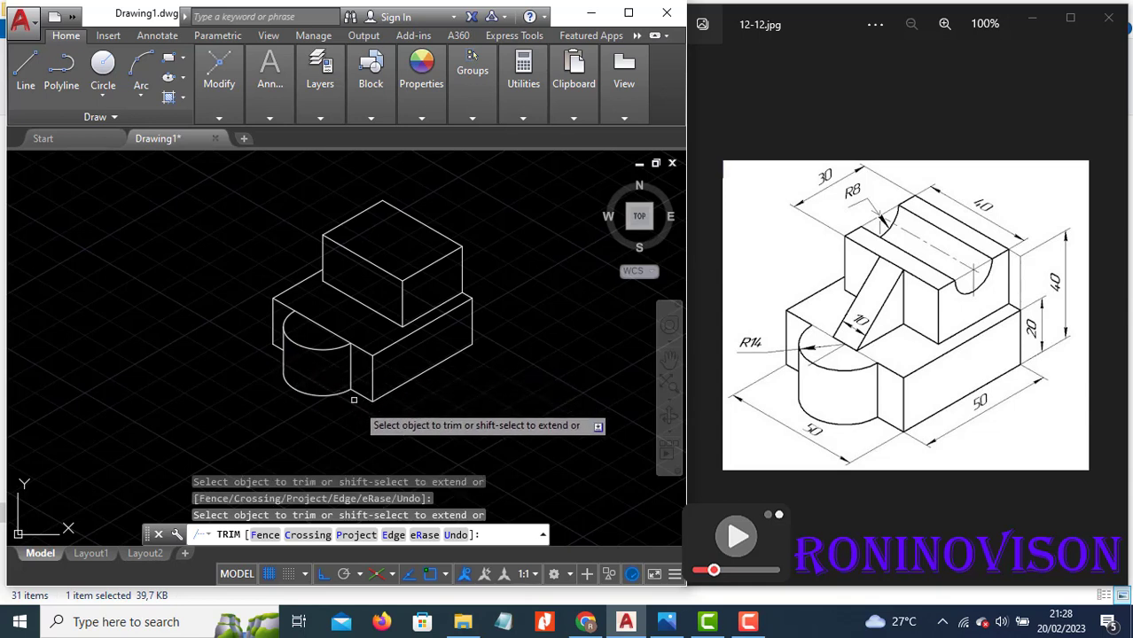
{"action": "key", "text": "Escape"}
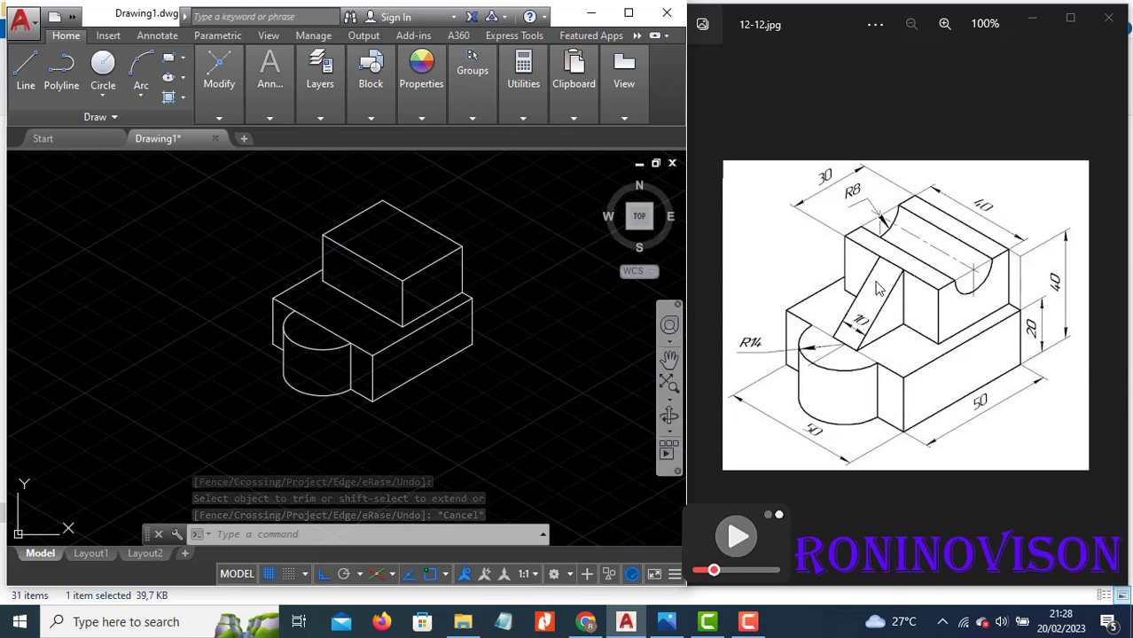
Draw a slanted line from the midpoint of the upper block's left top edge to the midpoint of the base's left top edge
{"action": "type", "text": "l"}
{"action": "key", "text": "Return"}
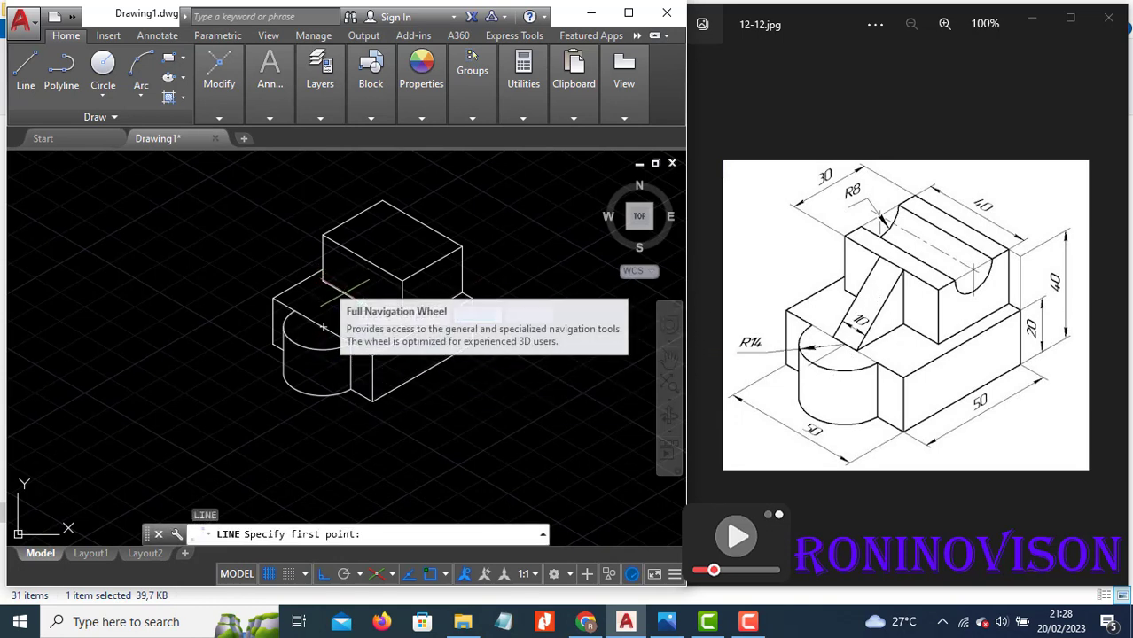
{"action": "left_click", "coordinate": [363, 258]}
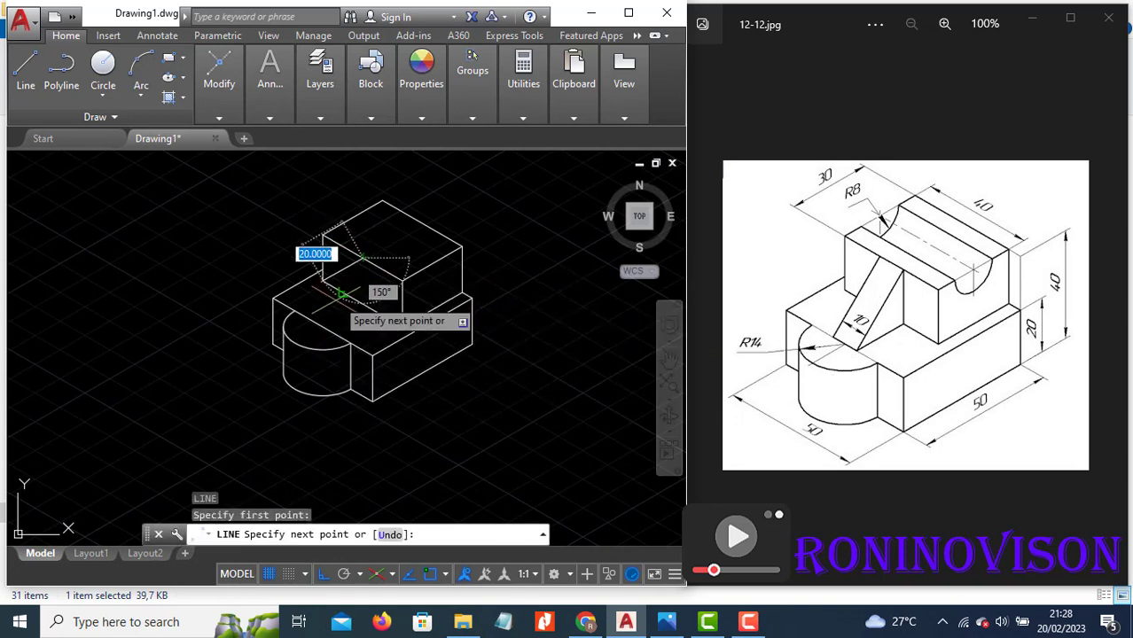
{"action": "left_click", "coordinate": [325, 326]}
{"action": "key", "text": "Escape"}
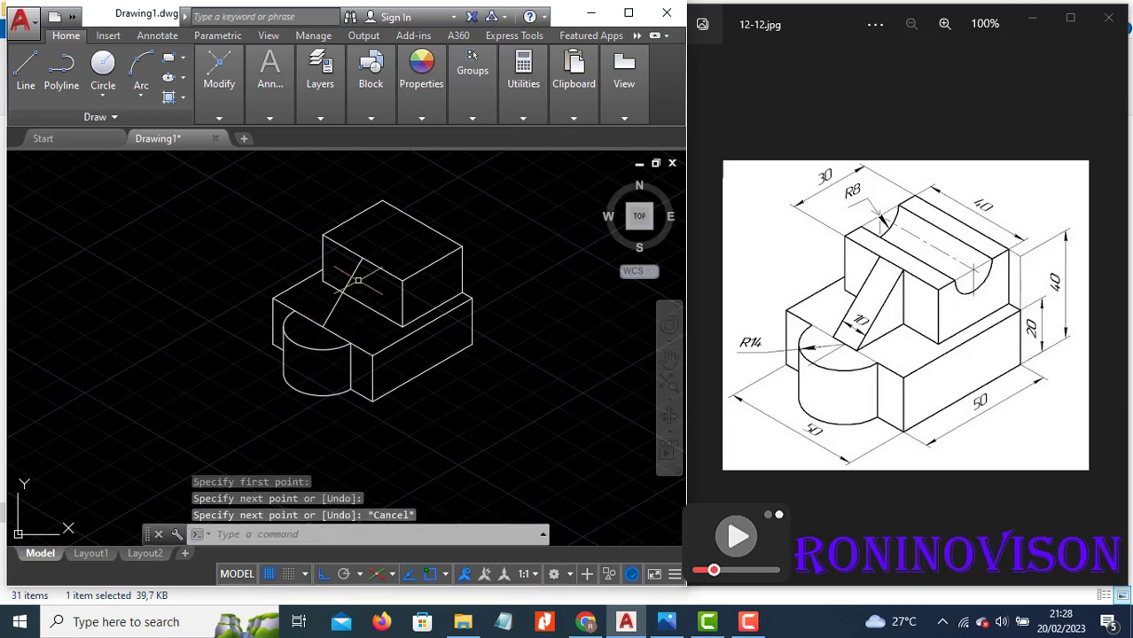
Copy the slanted line 5 units to each side along the upper block's left top edge
{"action": "scroll", "coordinate": [359, 274], "scroll_direction": "up", "scroll_amount": 2}
{"action": "left_click", "coordinate": [339, 274]}
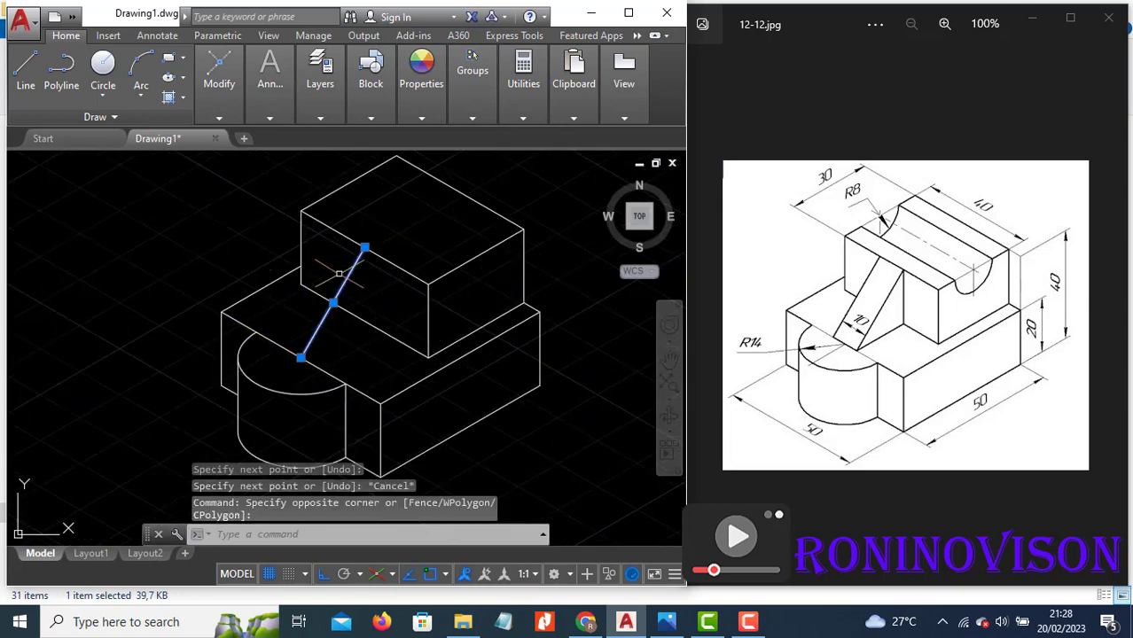
{"action": "type", "text": "o"}
{"action": "key", "text": "Return"}
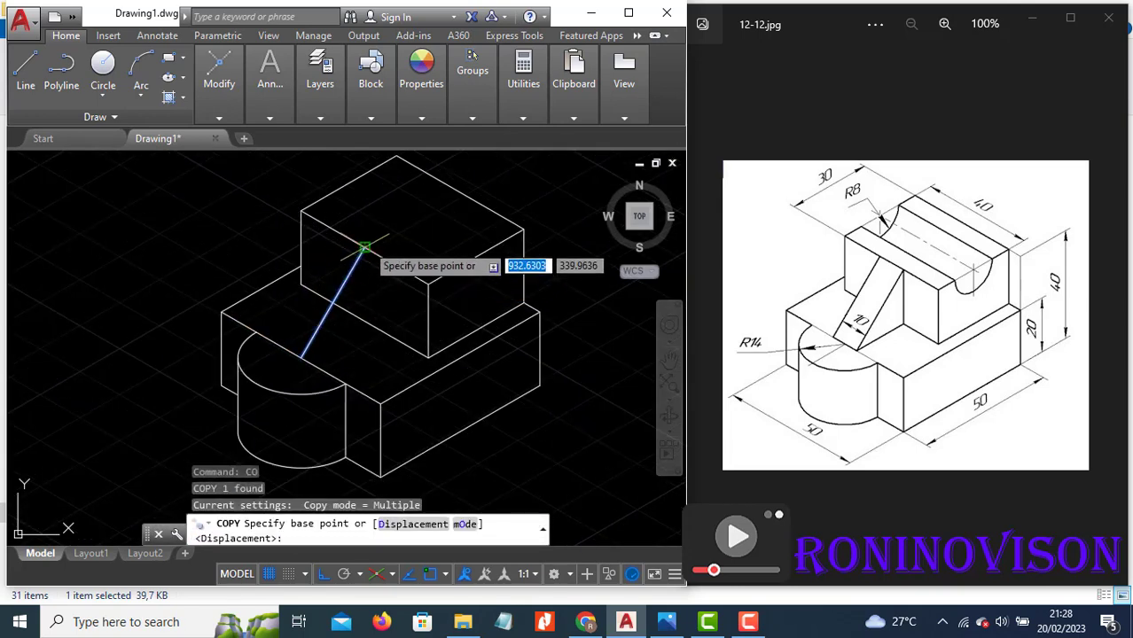
{"action": "left_click", "coordinate": [364, 248]}
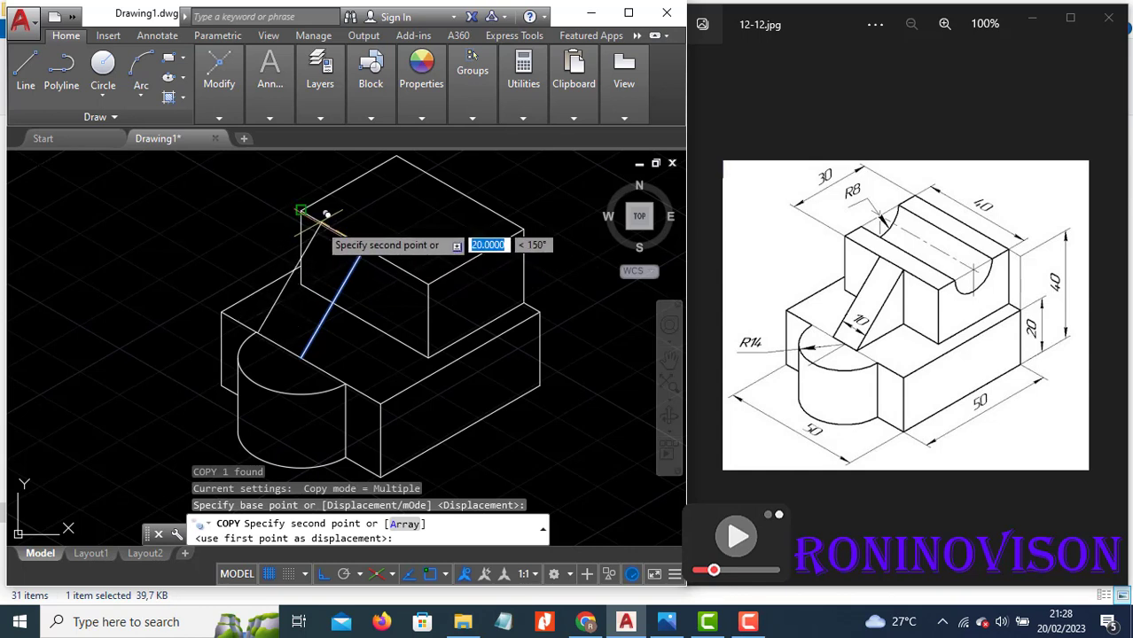
{"action": "type", "text": "5"}
{"action": "key", "text": "Return"}
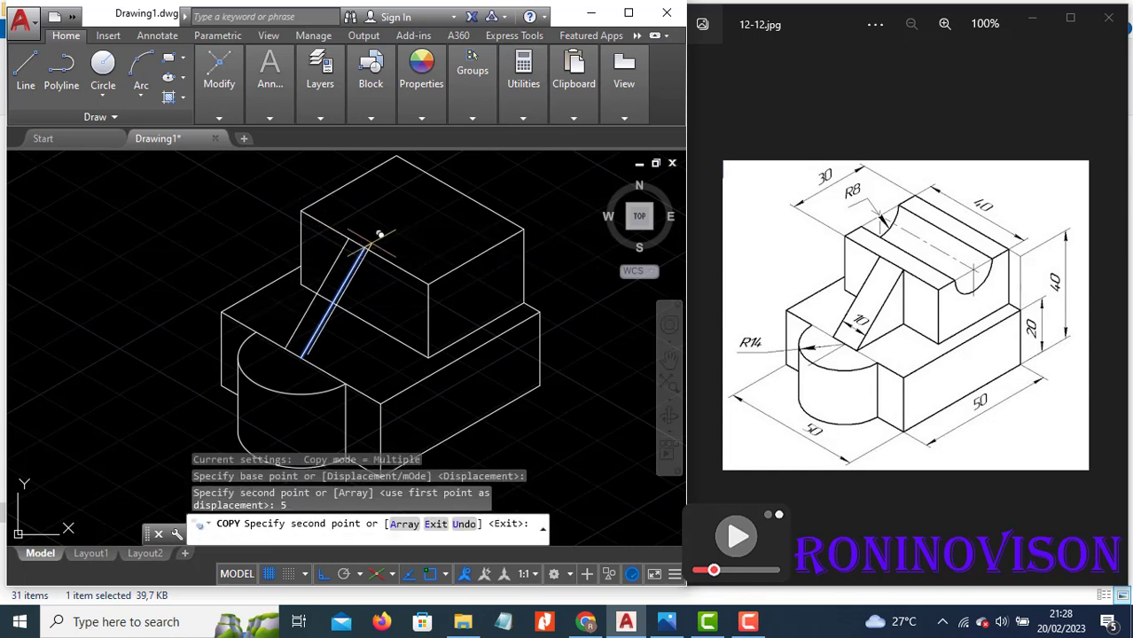
{"action": "type", "text": "5"}
{"action": "key", "text": "Return"}
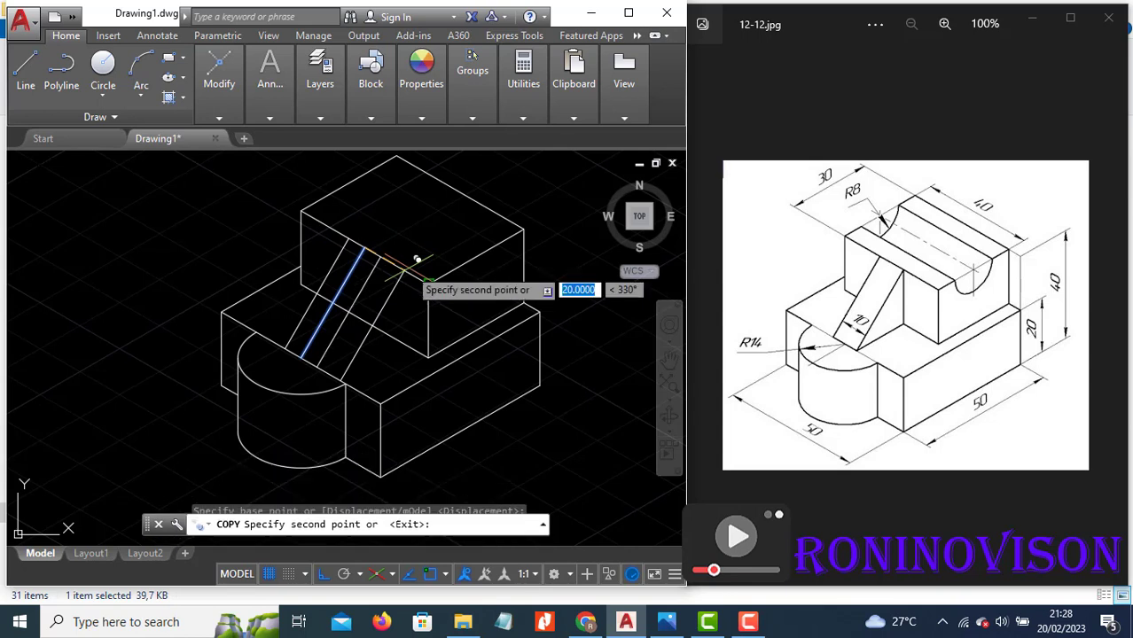
{"action": "key", "text": "Escape"}
Erase the original middle slanted line between the two copies
{"action": "left_click", "coordinate": [342, 279]}
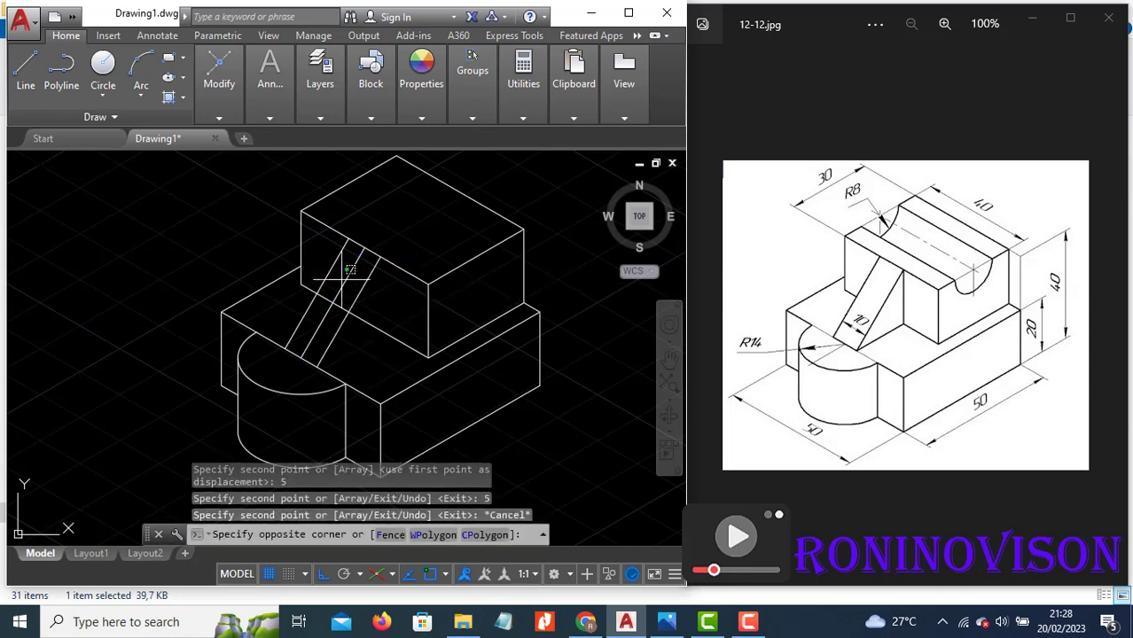
{"action": "left_click", "coordinate": [342, 291]}
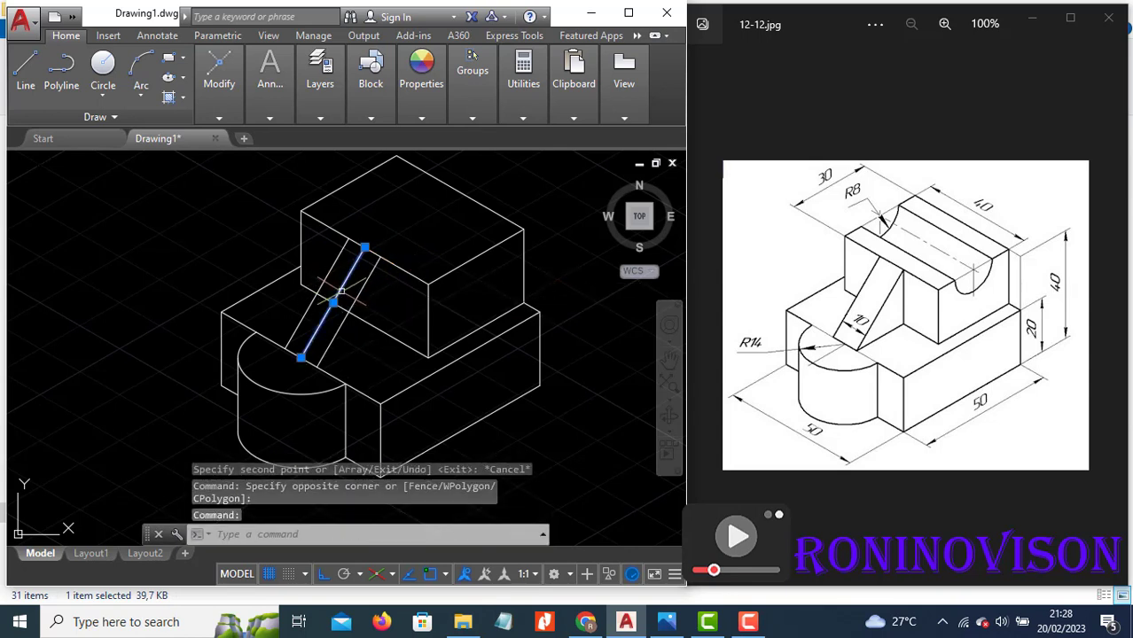
{"action": "type", "text": "e"}
{"action": "key", "text": "Return"}
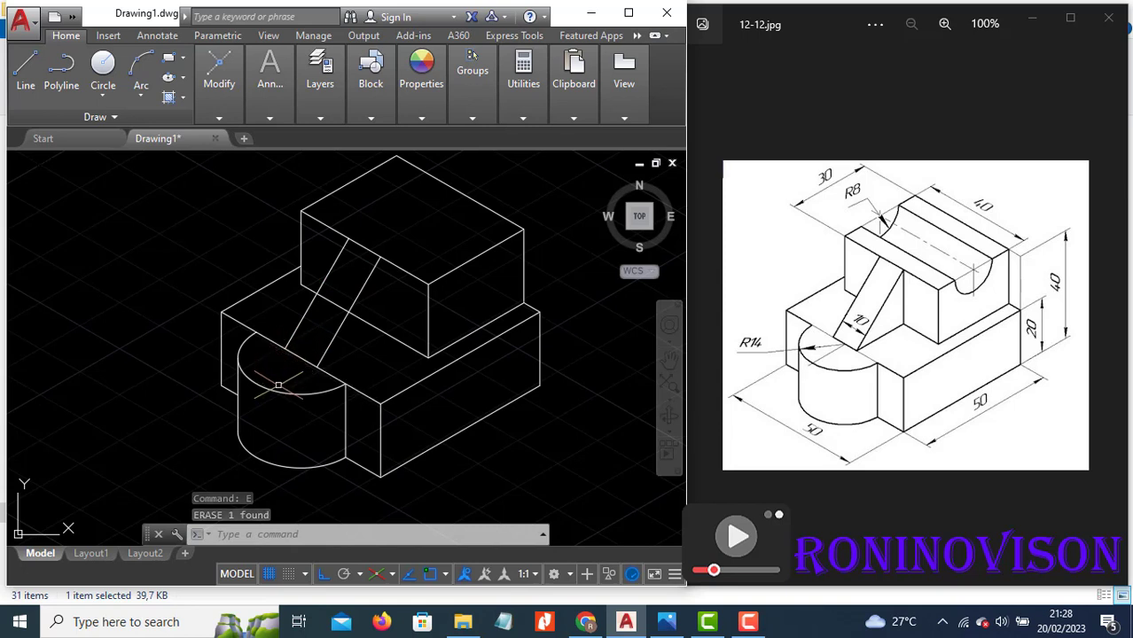
{"action": "key", "text": "Escape"}
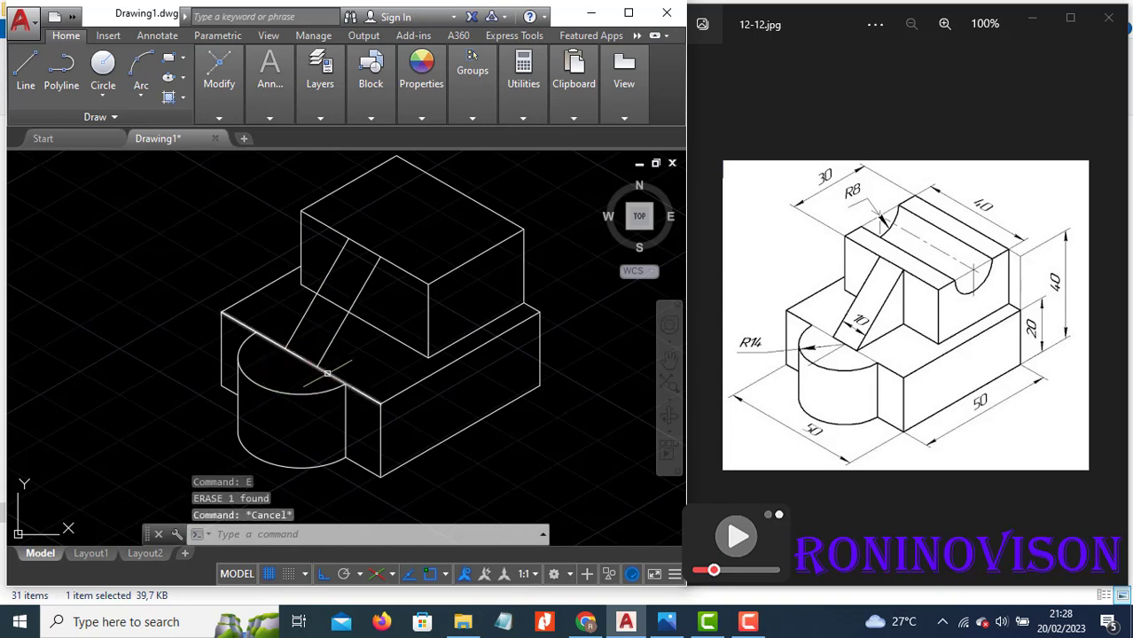
Trim the base's left top edge between the rib's feet and the boss arc on both sides
{"action": "key", "text": "Escape"}
{"action": "key", "text": "Return"}
{"action": "key", "text": "Return"}
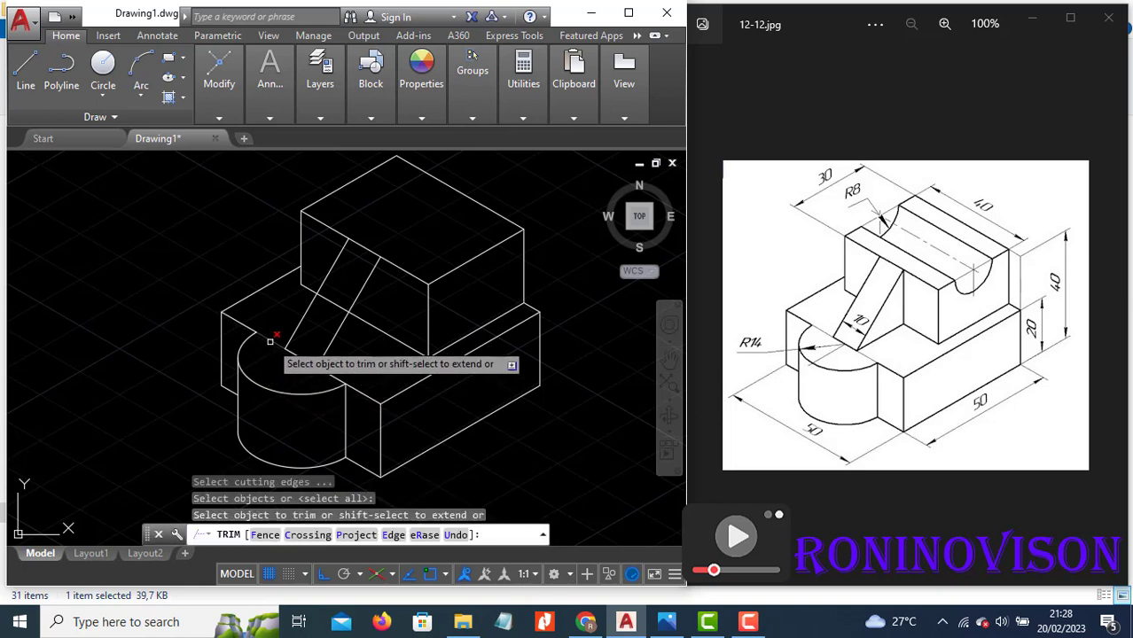
{"action": "left_click", "coordinate": [269, 336]}
{"action": "key", "text": "Escape"}
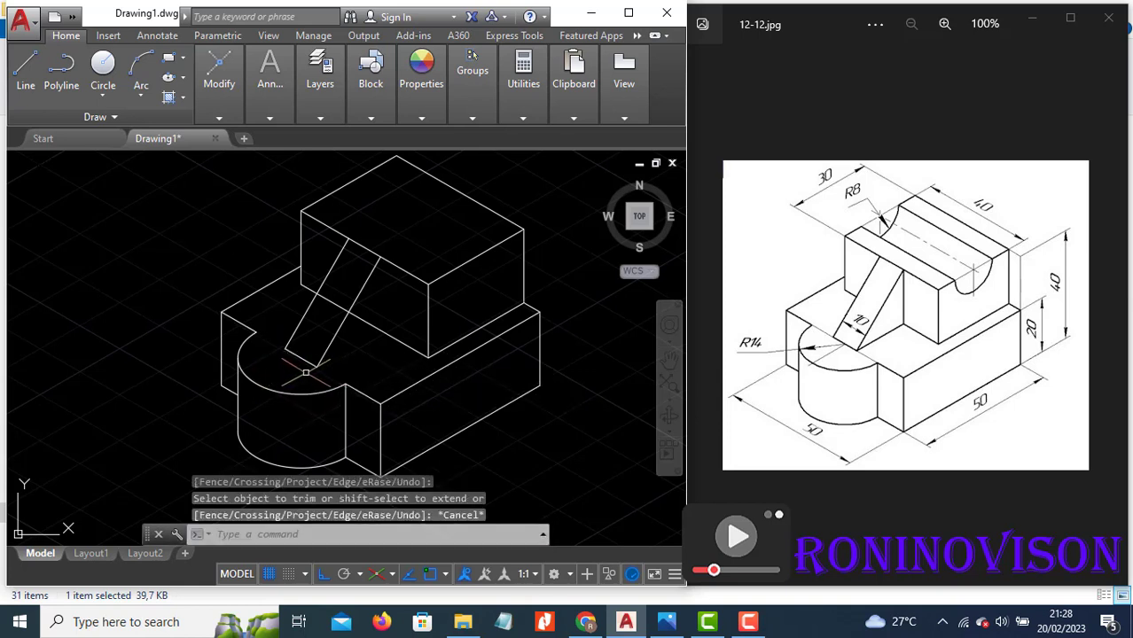
Redraw the base's top edge on both sides of the rib, from each rib foot to the boss arc's endpoint
{"action": "type", "text": "l"}
{"action": "key", "text": "Return"}
{"action": "left_click", "coordinate": [316, 367]}
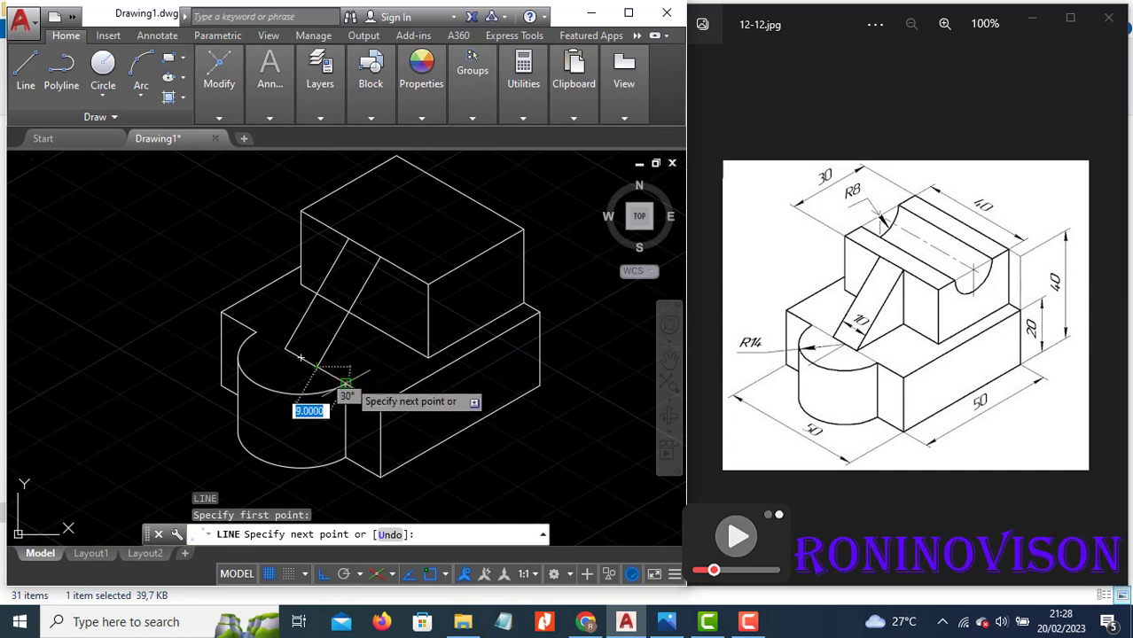
{"action": "left_click", "coordinate": [346, 383]}
{"action": "key", "text": "Escape"}
{"action": "key", "text": "space"}
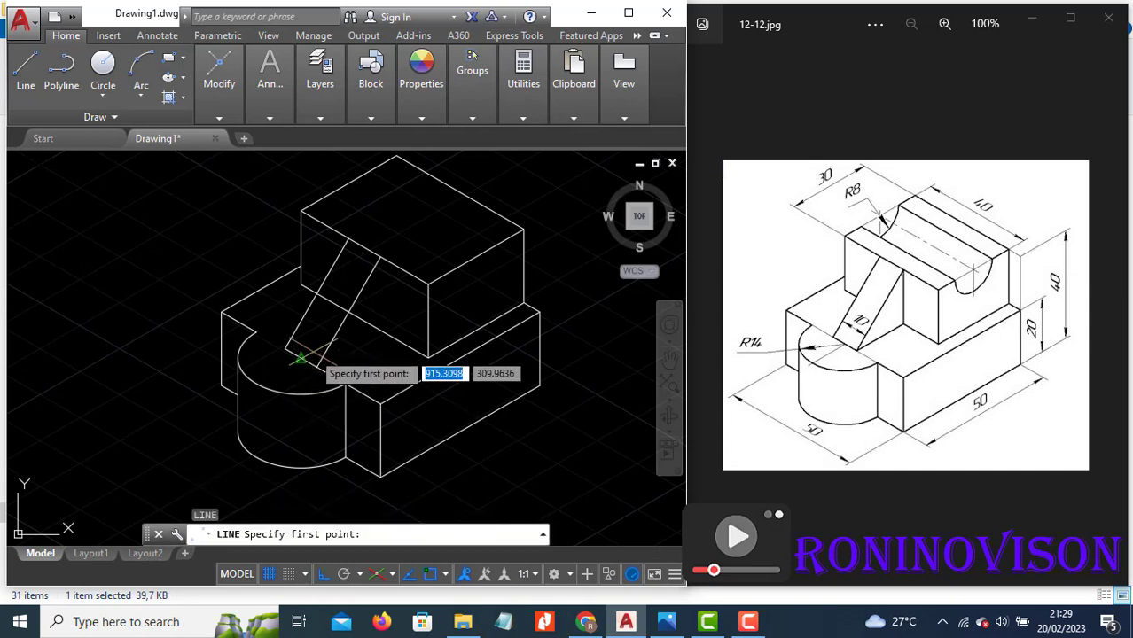
{"action": "left_click", "coordinate": [286, 349]}
{"action": "key", "text": "Escape"}
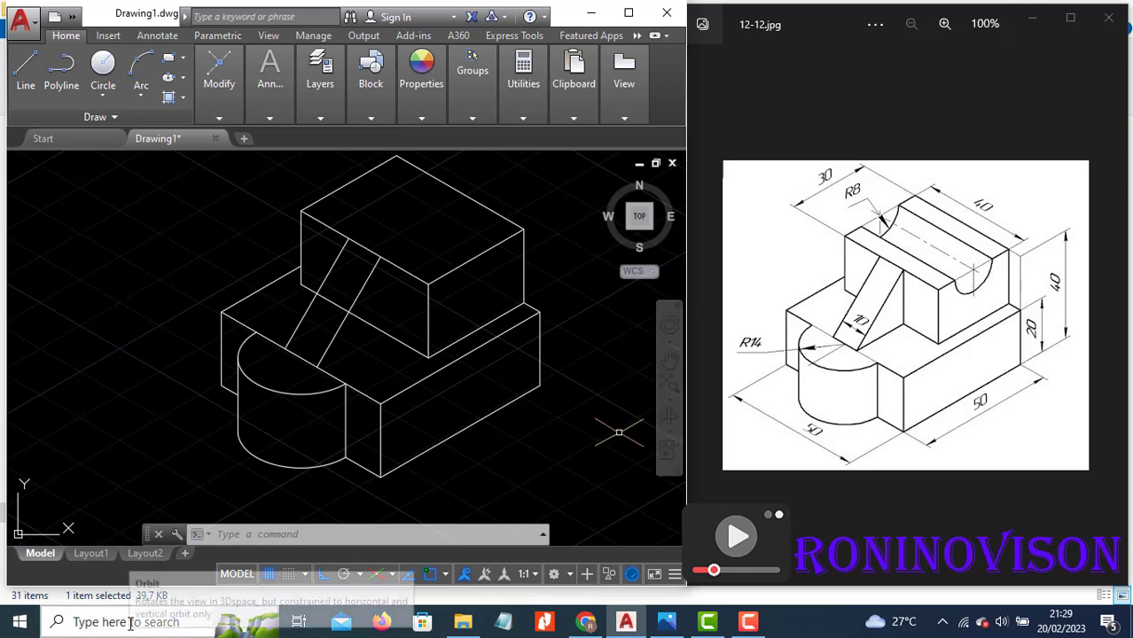
Open Calculator and work out the groove's edge offset as 30 − 16, divided by 2
{"action": "left_click", "coordinate": [203, 620]}
{"action": "type", "text": "cal"}
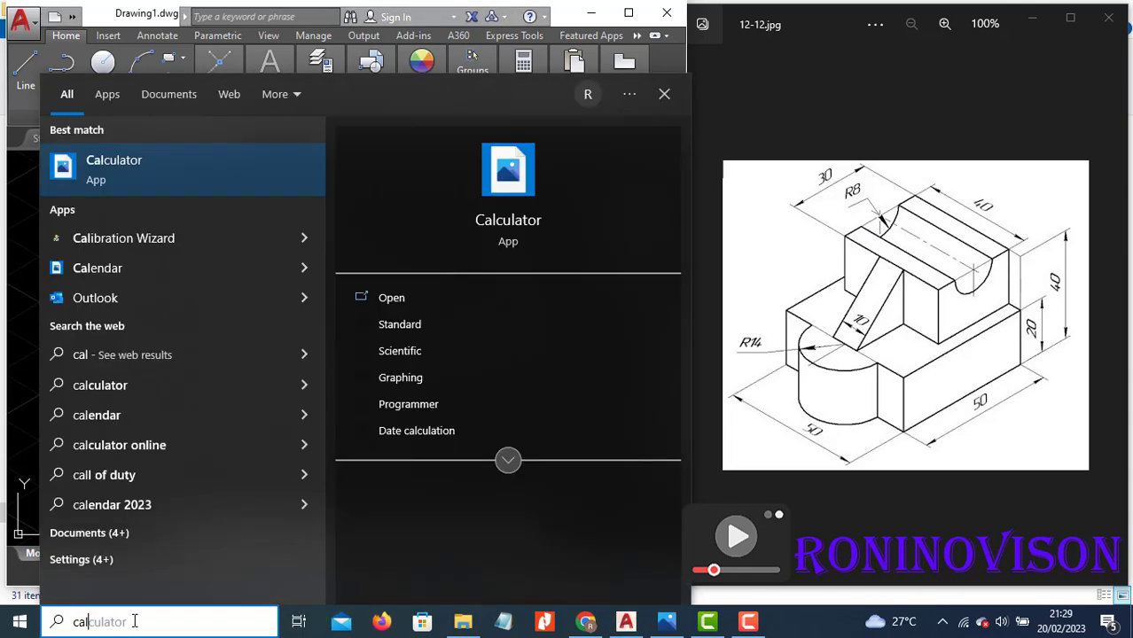
{"action": "left_click", "coordinate": [125, 165]}
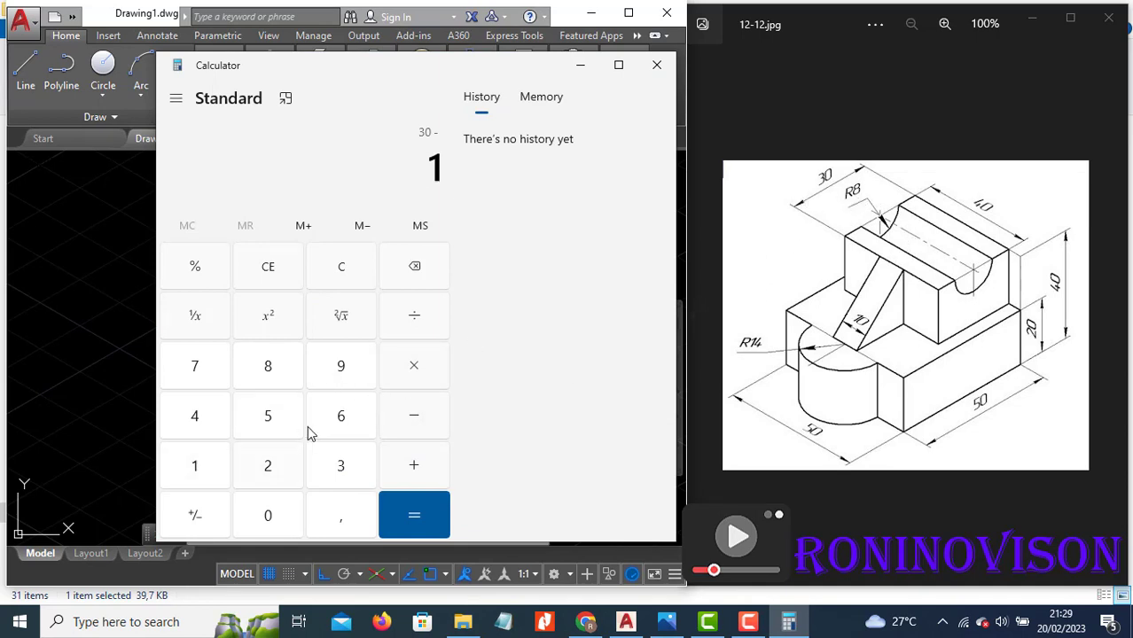
{"action": "left_click", "coordinate": [414, 516]}
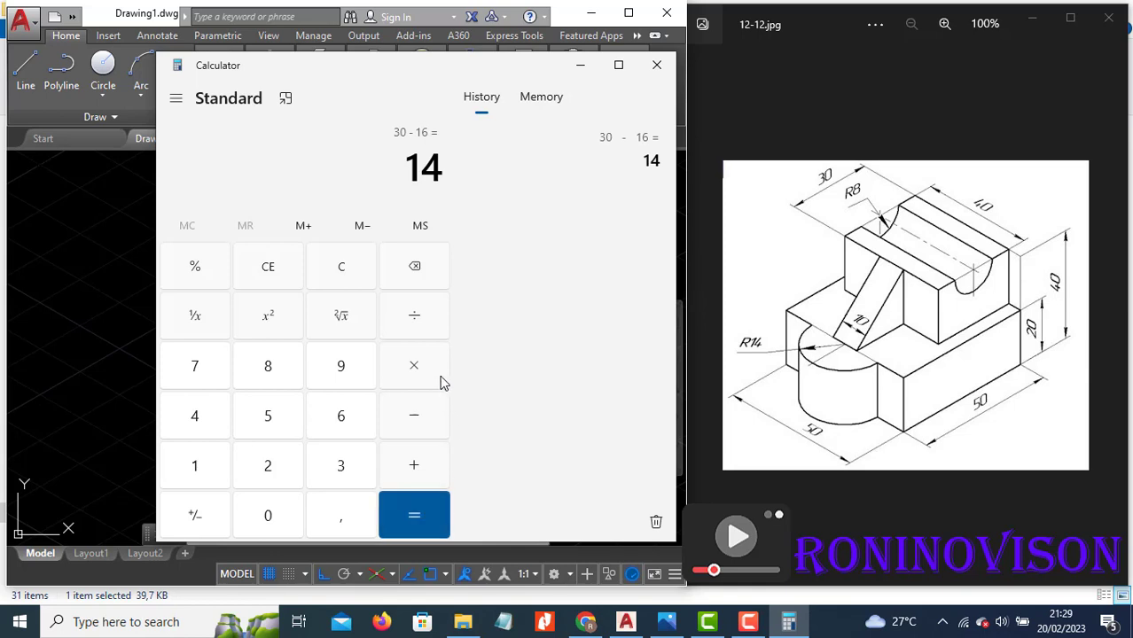
{"action": "left_click", "coordinate": [267, 466]}
{"action": "left_click", "coordinate": [413, 515]}
{"action": "key", "text": "Escape"}
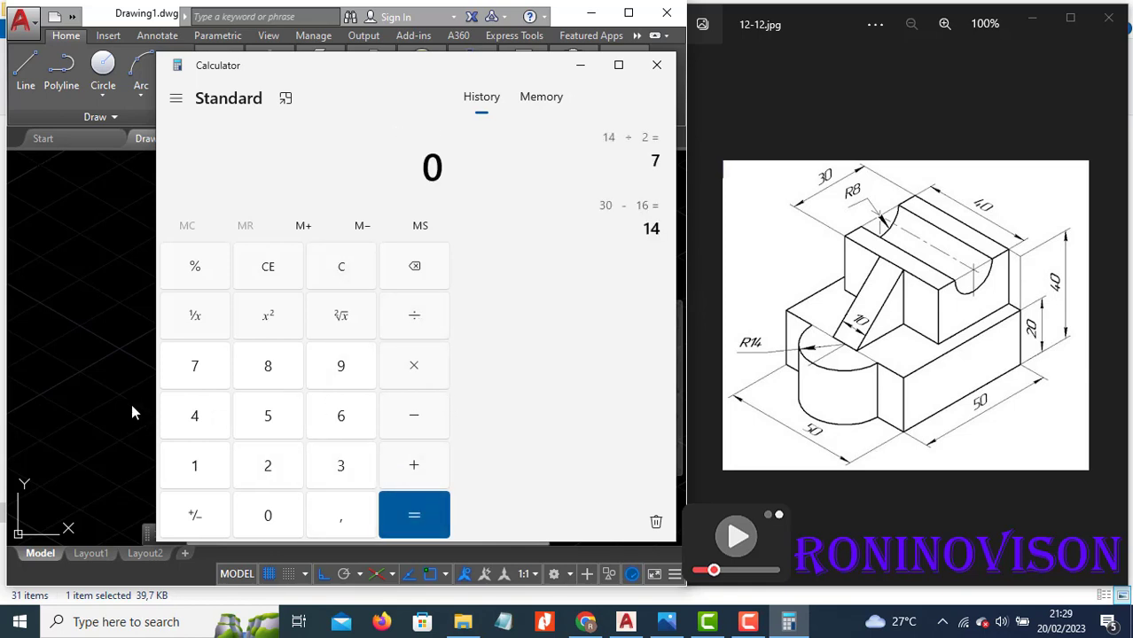
Back in AutoCAD, draw the groove's near edge 7 units in from the upper block's front top corner, parallel to the left top edge, and trim its overhang
{"action": "left_click", "coordinate": [131, 412]}
{"action": "key", "text": "Return"}
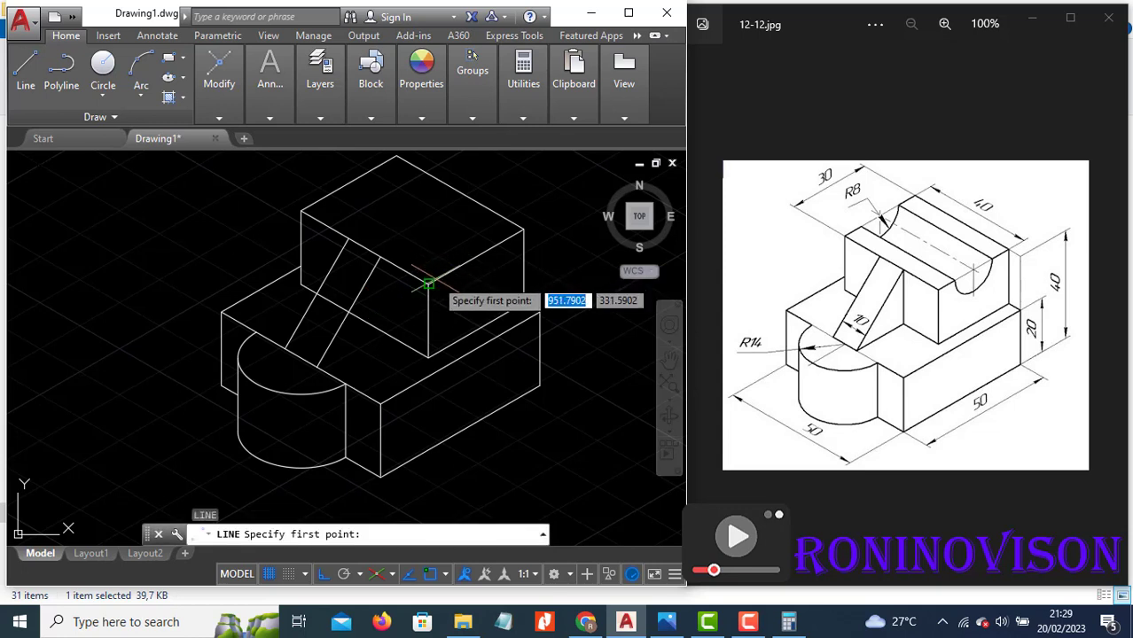
{"action": "left_click", "coordinate": [428, 284]}
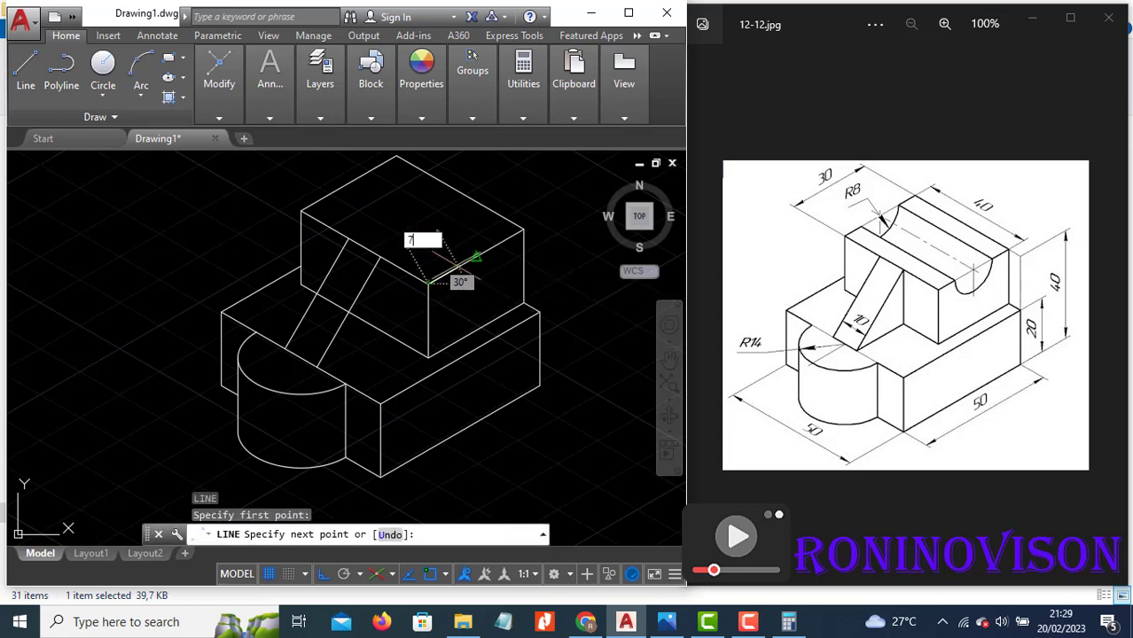
{"action": "type", "text": "7"}
{"action": "key", "text": "Return"}
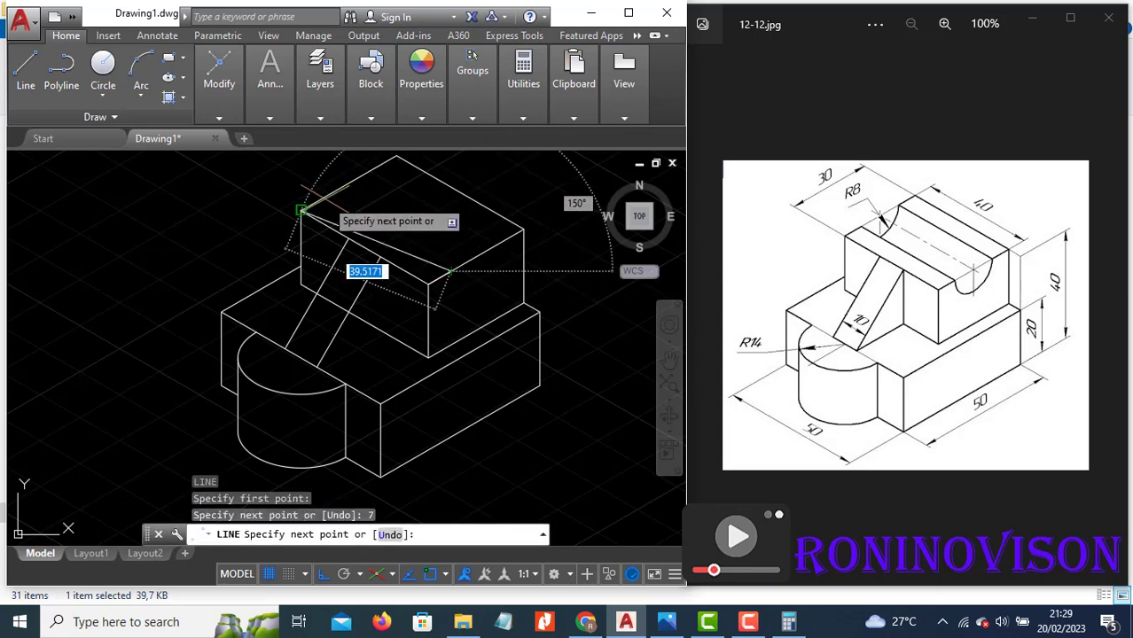
{"action": "left_click", "coordinate": [299, 188]}
{"action": "key", "text": "Escape"}
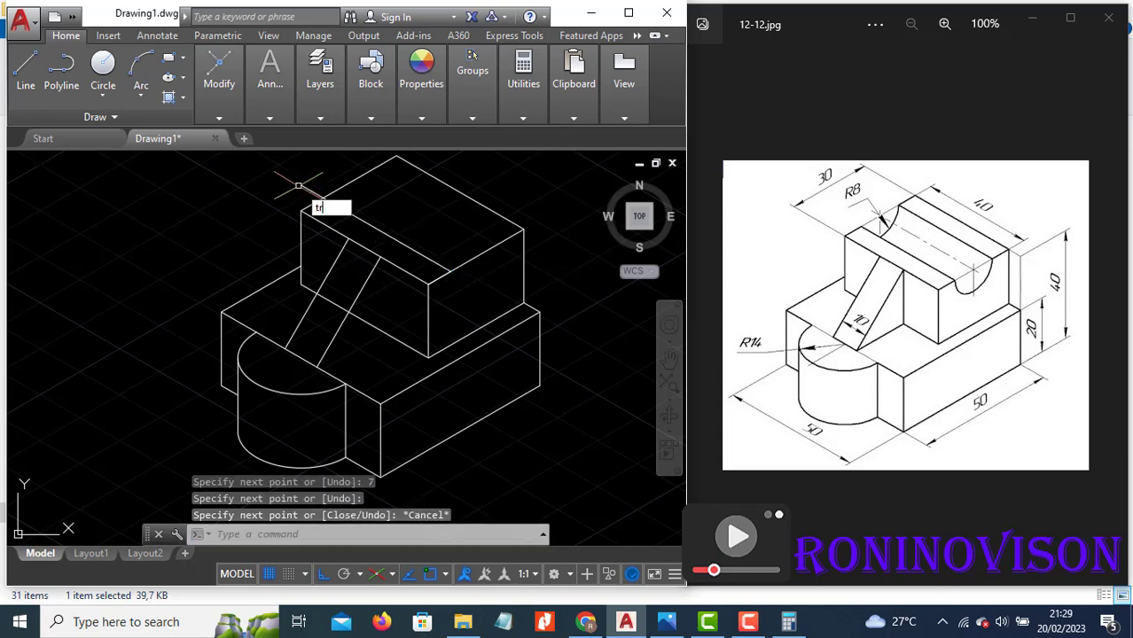
{"action": "type", "text": "tr"}
{"action": "key", "text": "Return"}
{"action": "key", "text": "Return"}
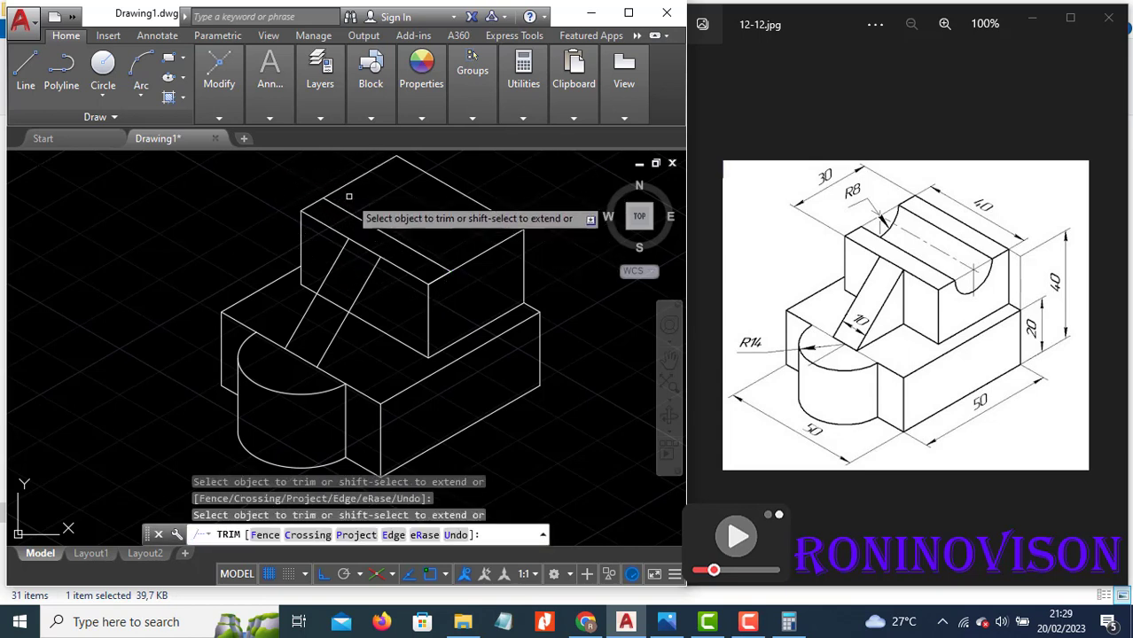
{"action": "key", "text": "Escape"}
Draw the groove's far edge 7 units in from the upper block's right top corner, parallel to the near edge, and trim its overhang
{"action": "type", "text": "l"}
{"action": "key", "text": "Return"}
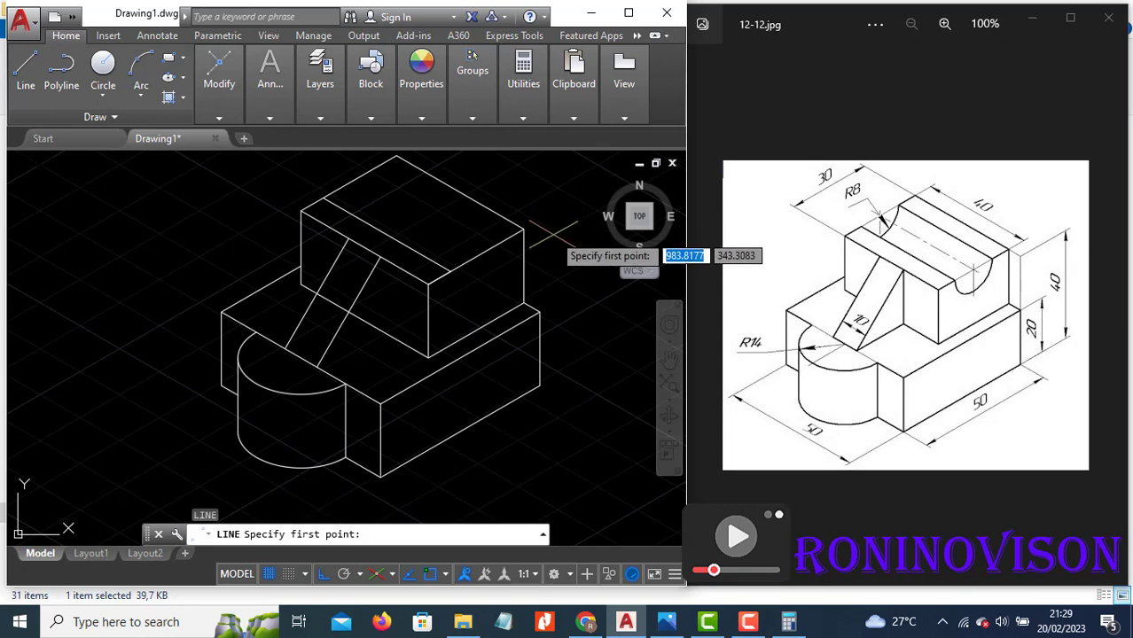
{"action": "left_click", "coordinate": [523, 229]}
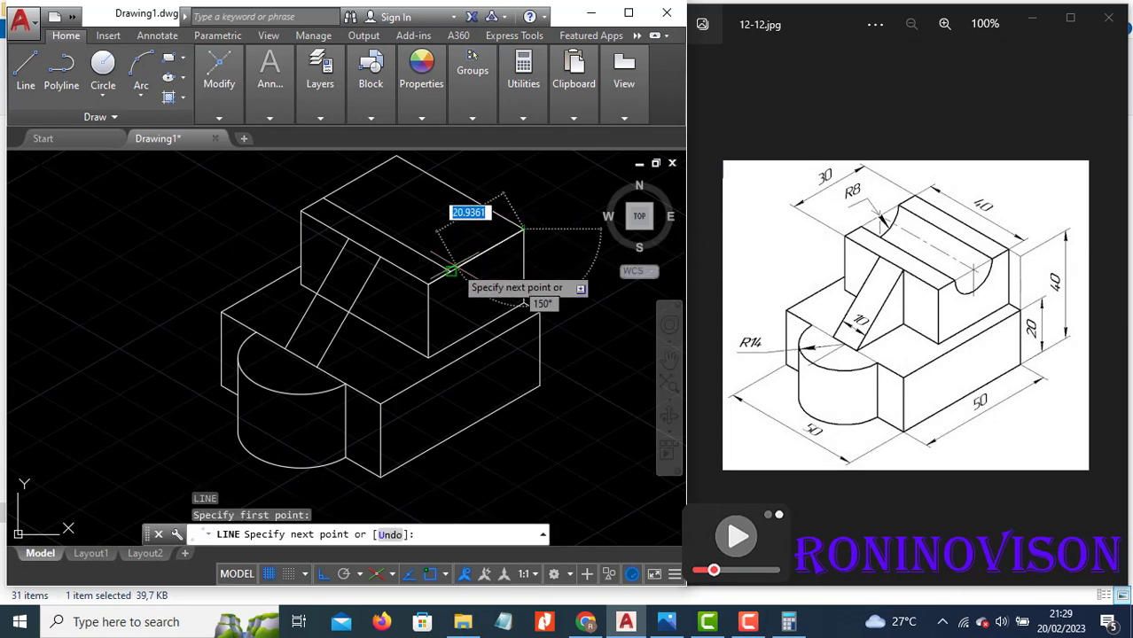
{"action": "type", "text": "7"}
{"action": "key", "text": "Return"}
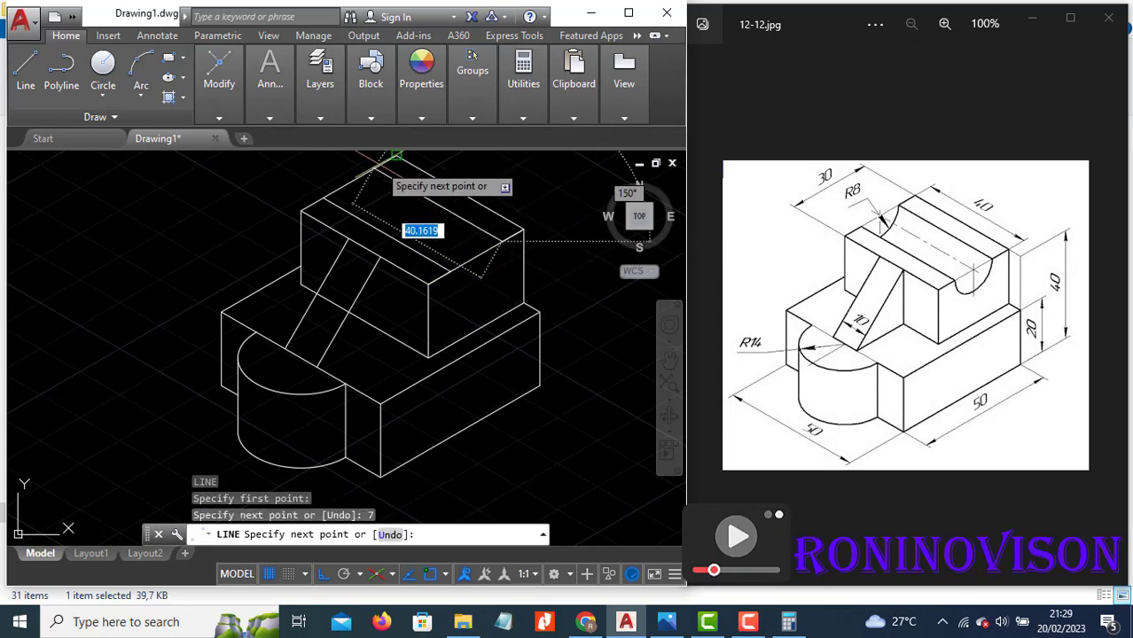
{"action": "left_click", "coordinate": [354, 158]}
{"action": "key", "text": "Escape"}
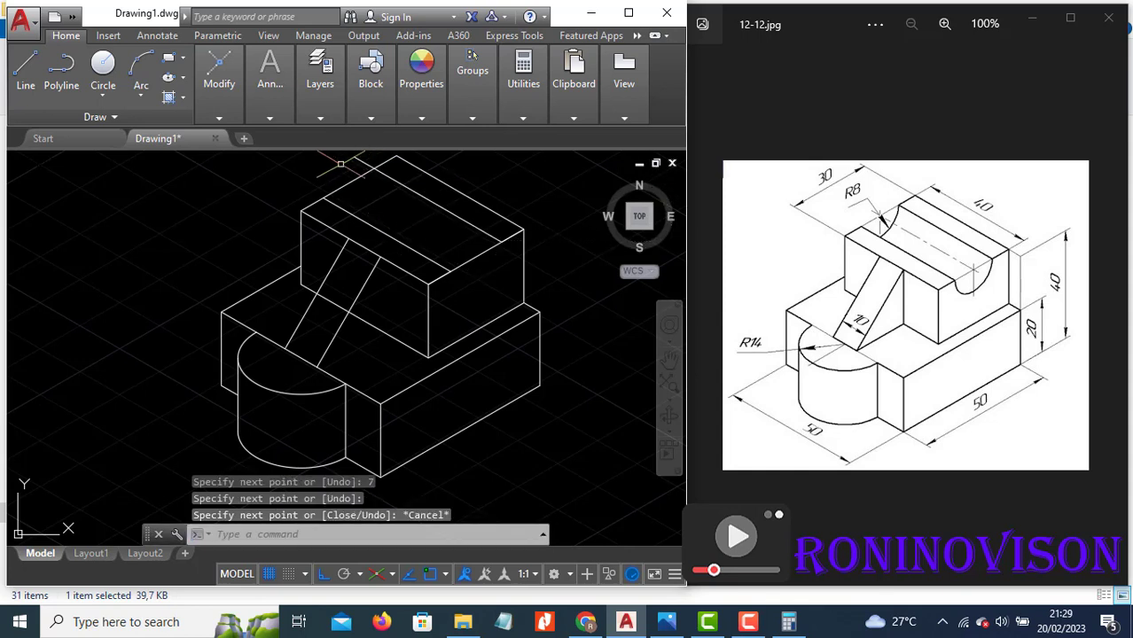
{"action": "type", "text": "tr"}
{"action": "key", "text": "Return"}
{"action": "key", "text": "Return"}
{"action": "key", "text": "Escape"}
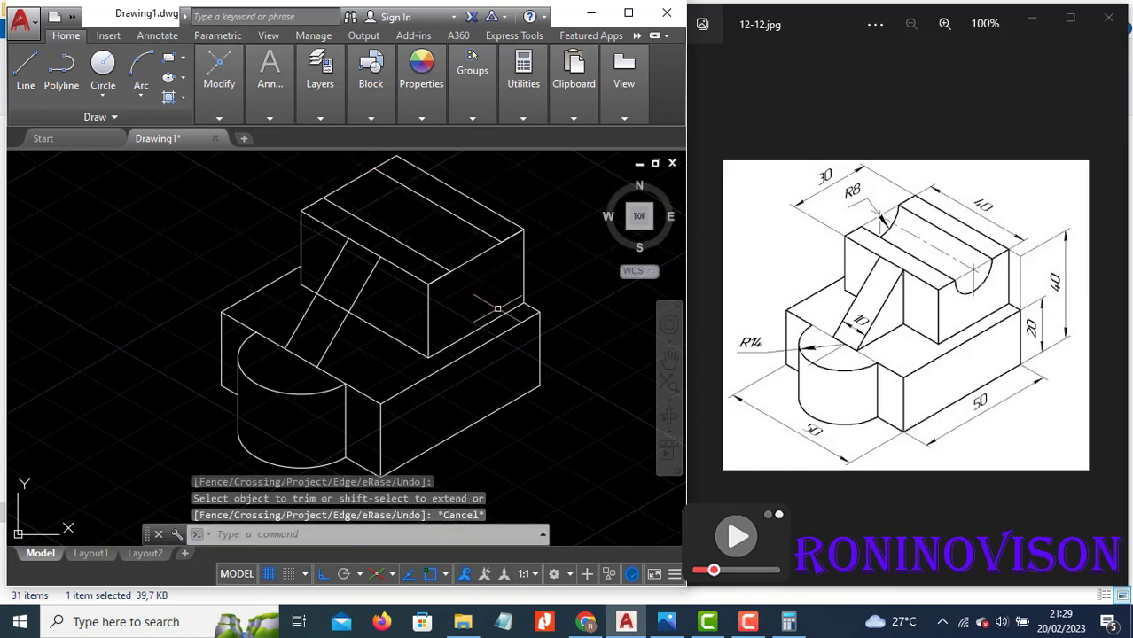
Draw a radius 8 isocircle in the right isoplane, centred on the midpoint of the upper block's right top edge
{"action": "type", "text": "el"}
{"action": "key", "text": "Return"}
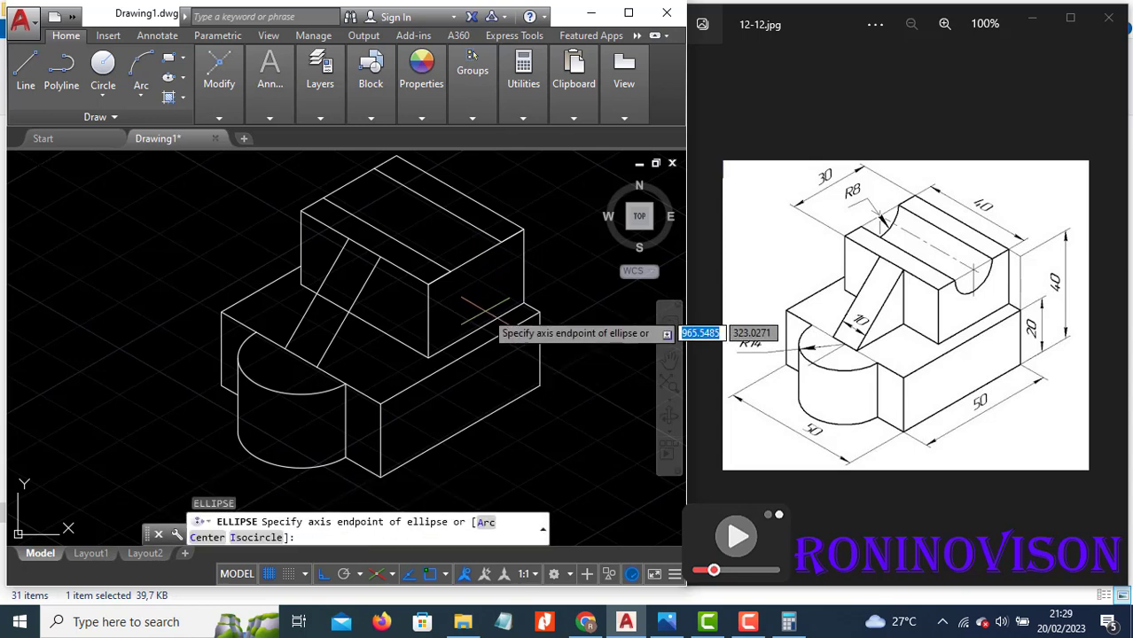
{"action": "left_click", "coordinate": [261, 544]}
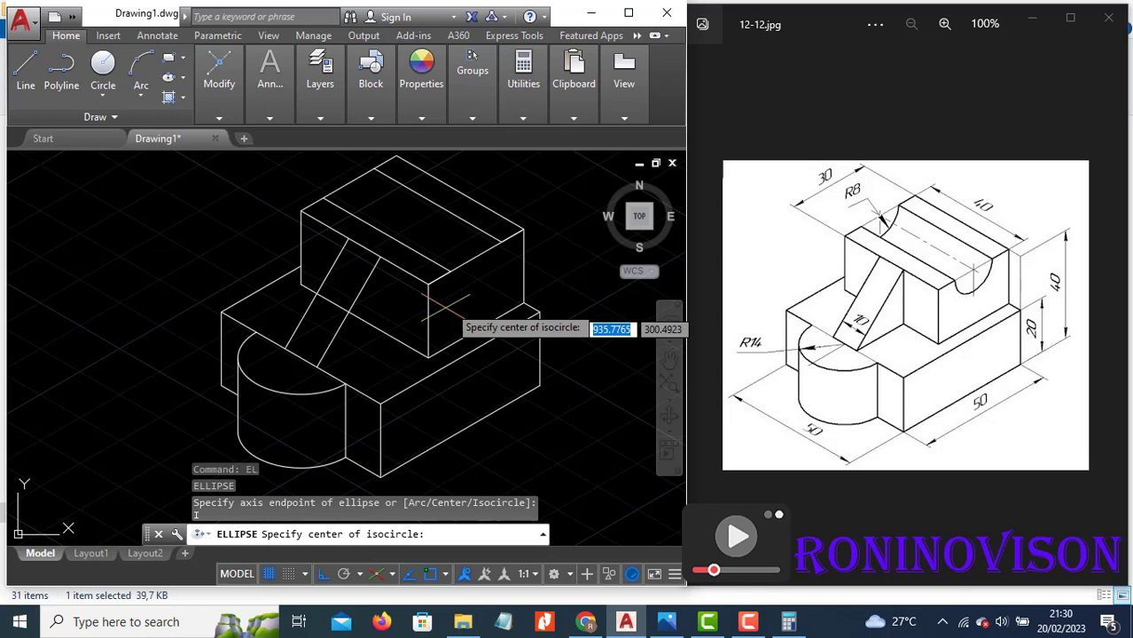
{"action": "left_click", "coordinate": [476, 257]}
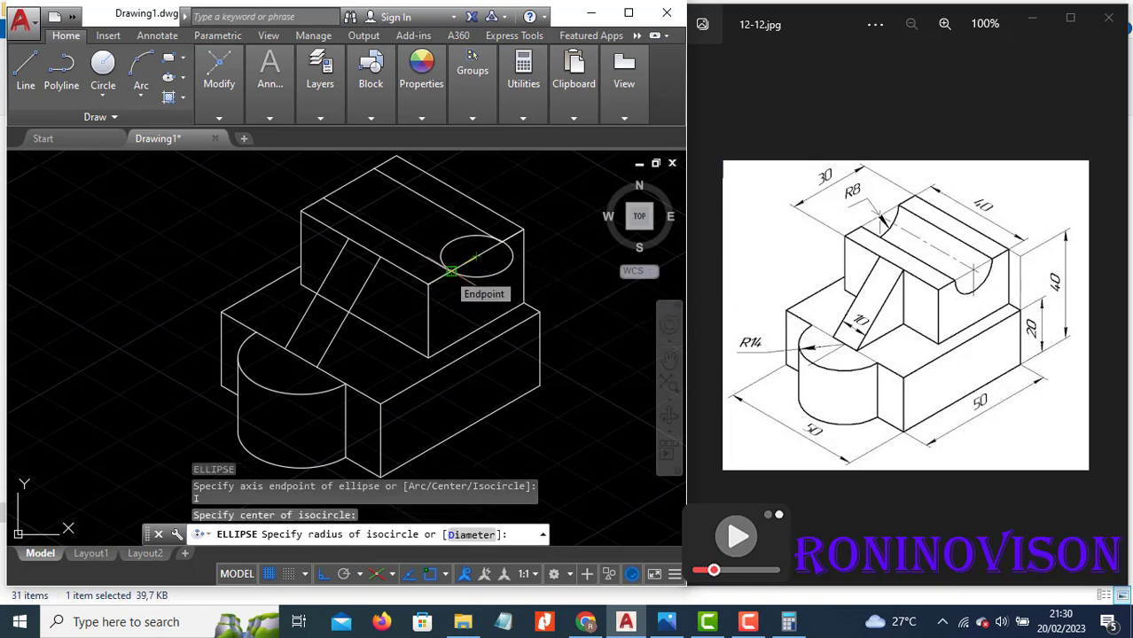
{"action": "key", "text": "F5"}
{"action": "key", "text": "F5"}
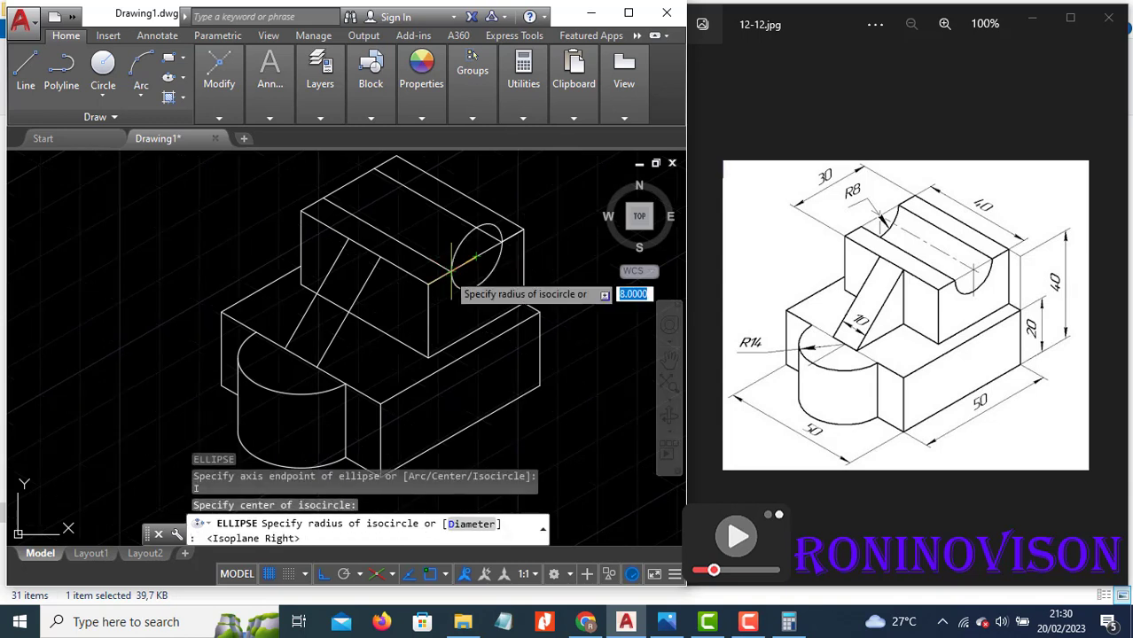
{"action": "key", "text": "F5"}
{"action": "key", "text": "F5"}
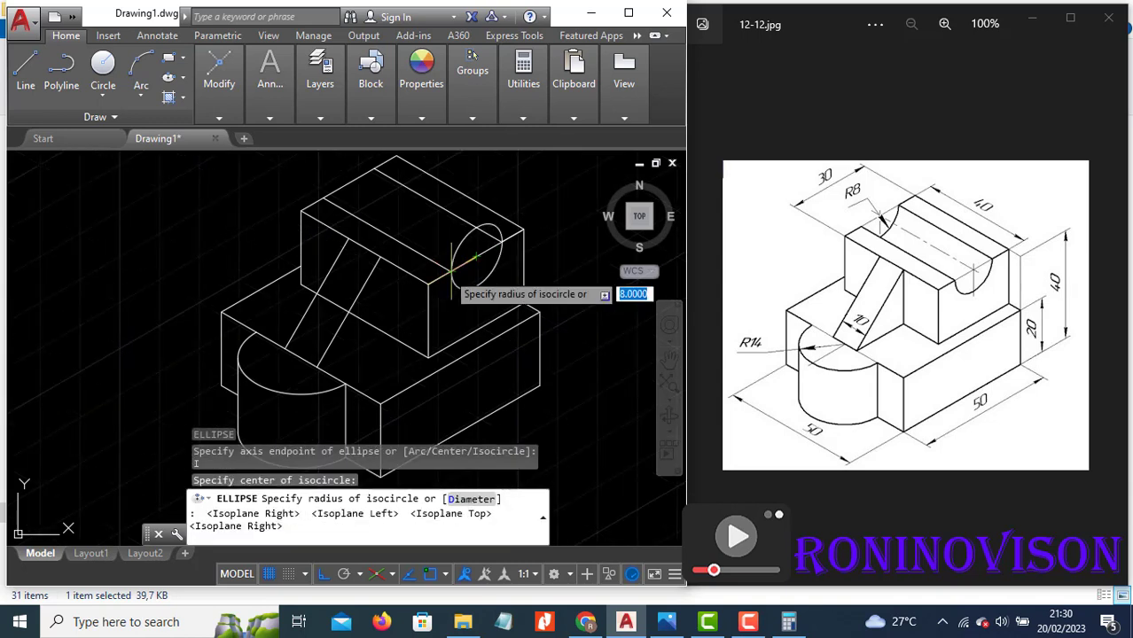
{"action": "left_click", "coordinate": [451, 271]}
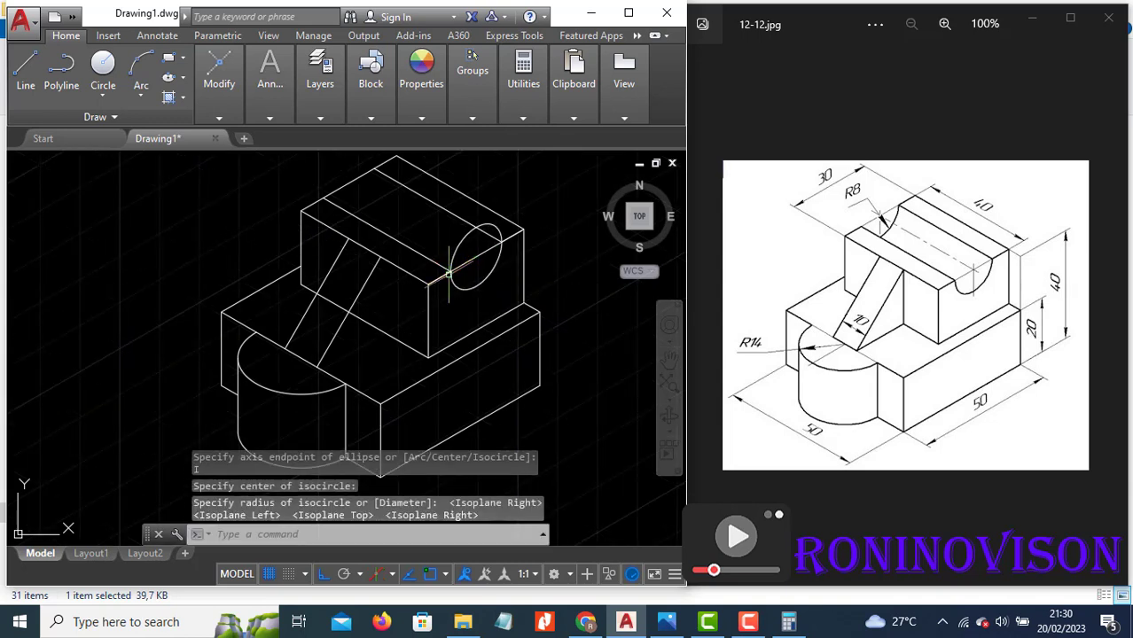
Trim away the part of the isocircle above the upper block's right top edge, leaving the groove's lower arc
{"action": "type", "text": "tr"}
{"action": "key", "text": "Return"}
{"action": "key", "text": "Return"}
{"action": "left_click", "coordinate": [463, 241]}
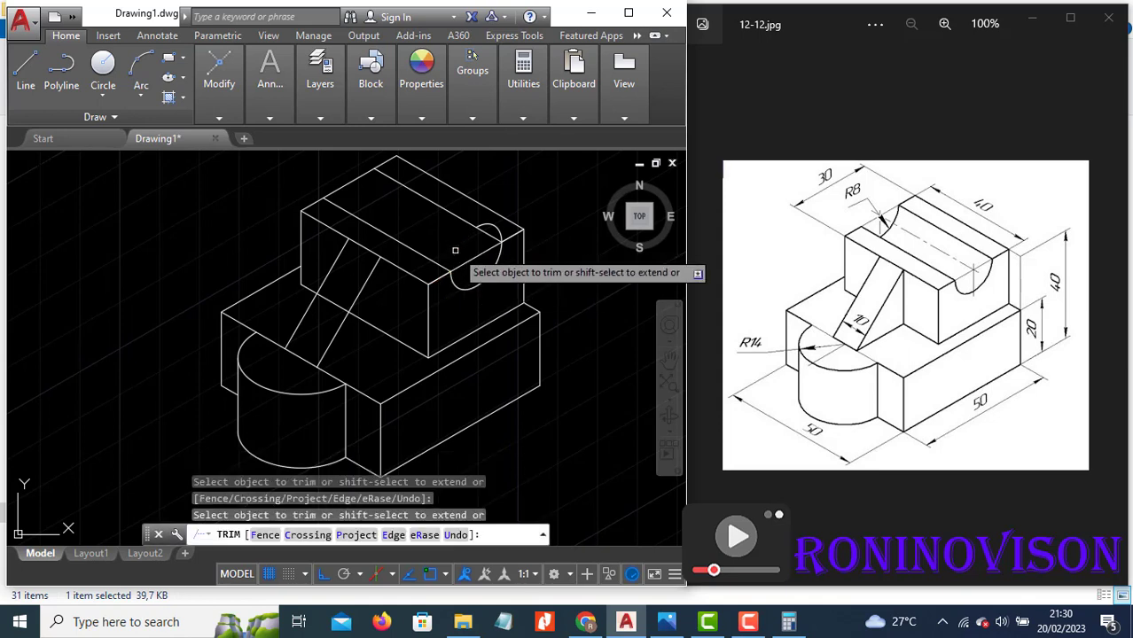
{"action": "key", "text": "Escape"}
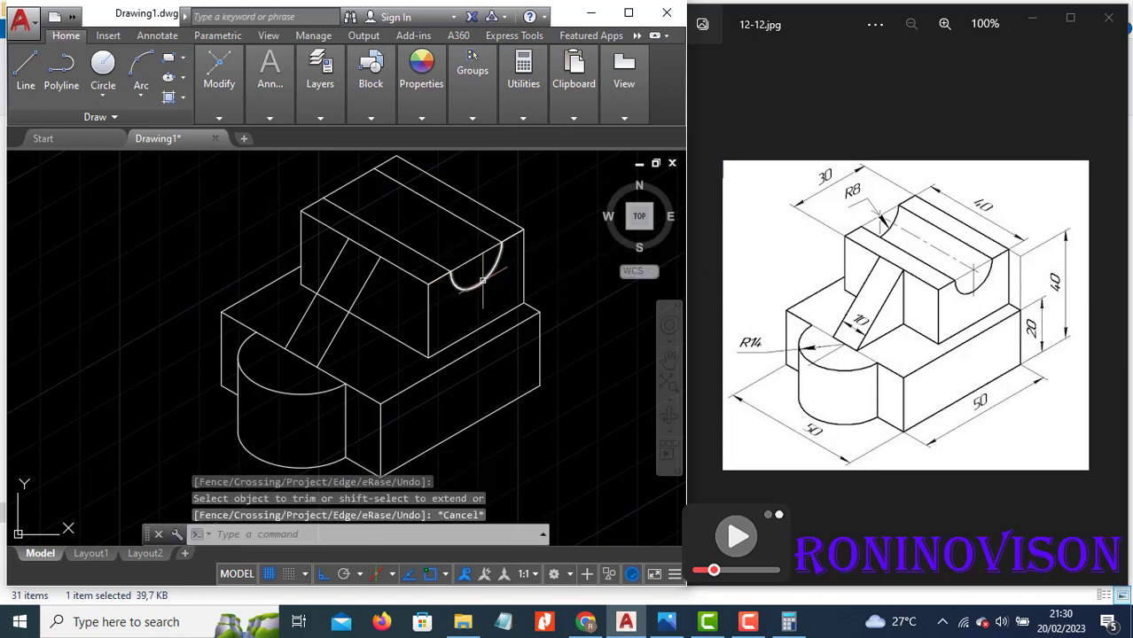
Copy the groove arc 40 units along the groove to the upper block's opposite end
{"action": "left_click", "coordinate": [483, 281]}
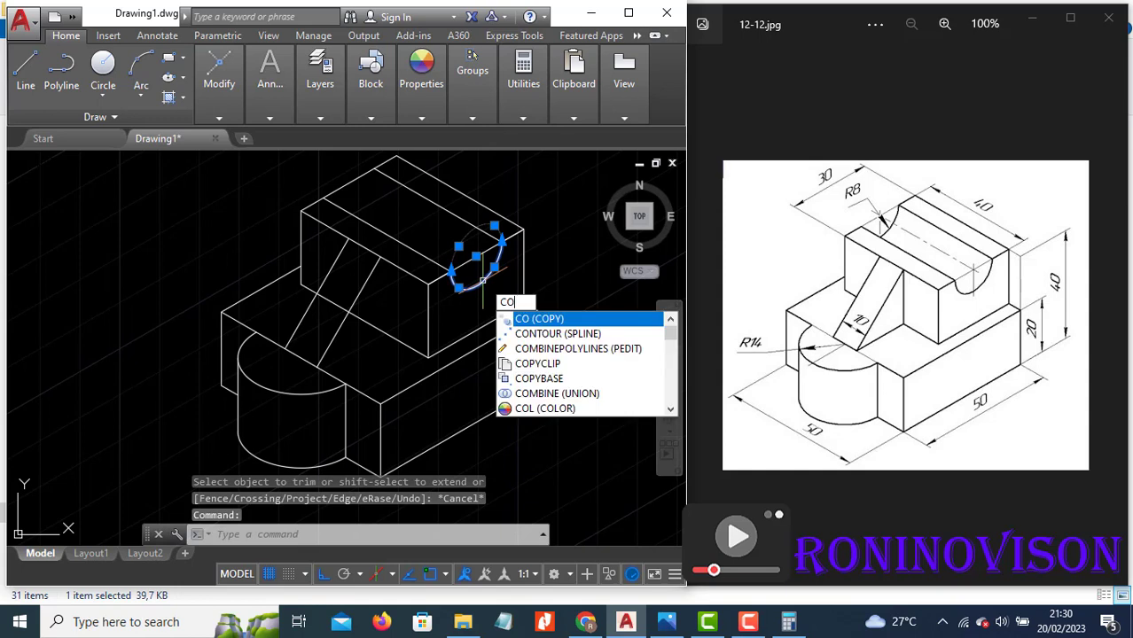
{"action": "key", "text": "Return"}
{"action": "left_click", "coordinate": [476, 256]}
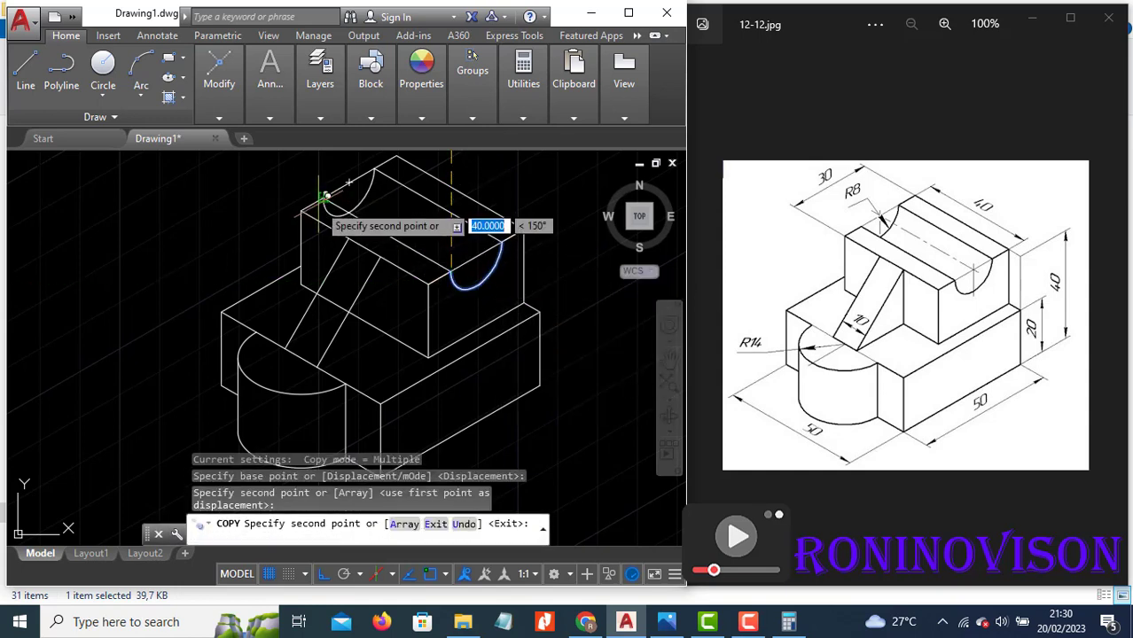
{"action": "key", "text": "Escape"}
Trim the block's top edges across both groove openings and the hidden part of the copied arc
{"action": "type", "text": "t"}
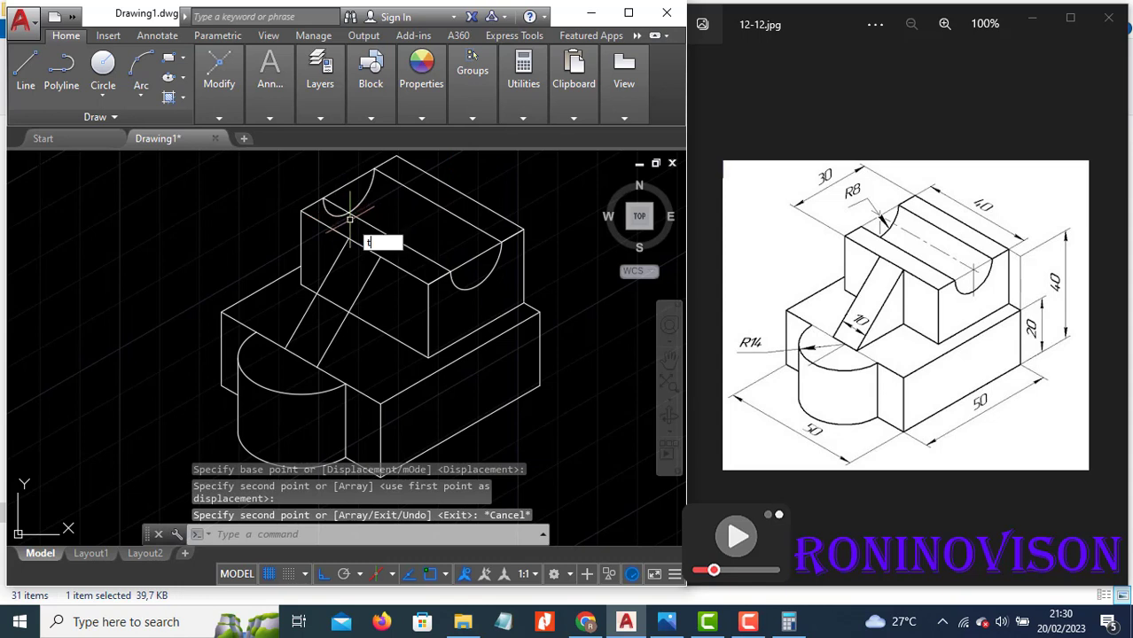
{"action": "type", "text": "r"}
{"action": "key", "text": "Return"}
{"action": "key", "text": "Return"}
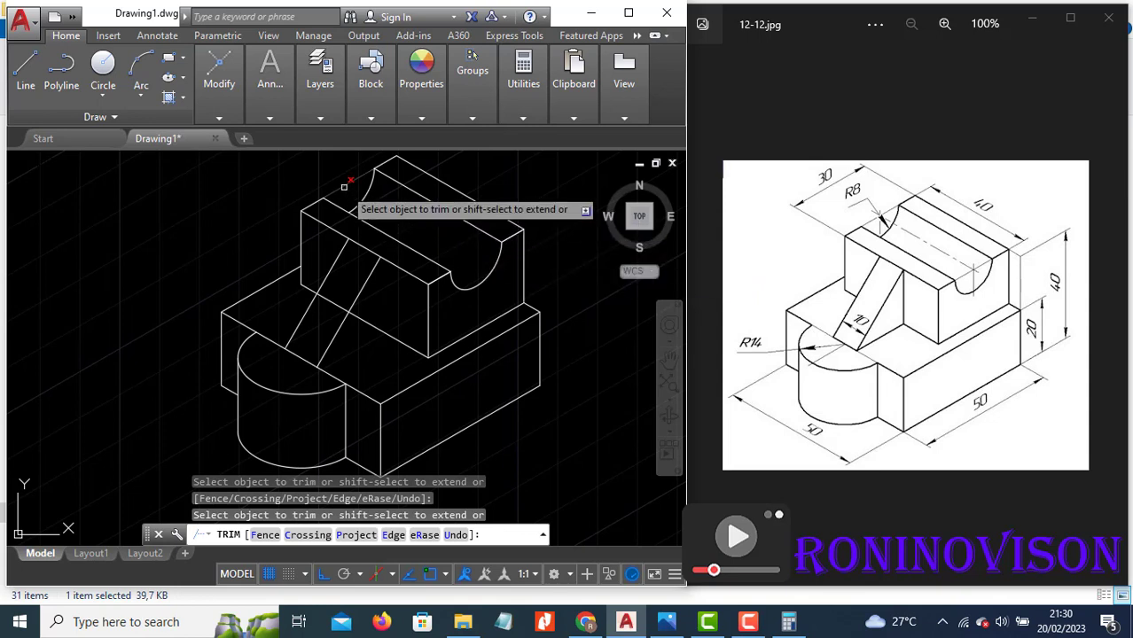
{"action": "key", "text": "Escape"}
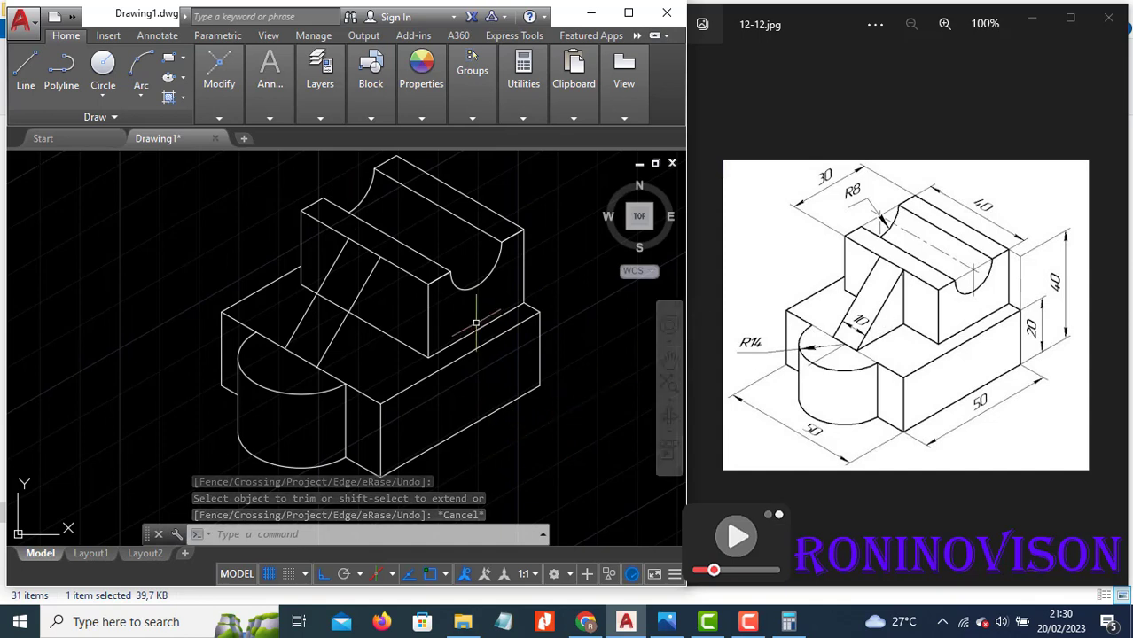
Trim the upper block's bottom front edge where it passes between the rib's two slanted lines
{"action": "type", "text": "tr"}
{"action": "key", "text": "Return"}
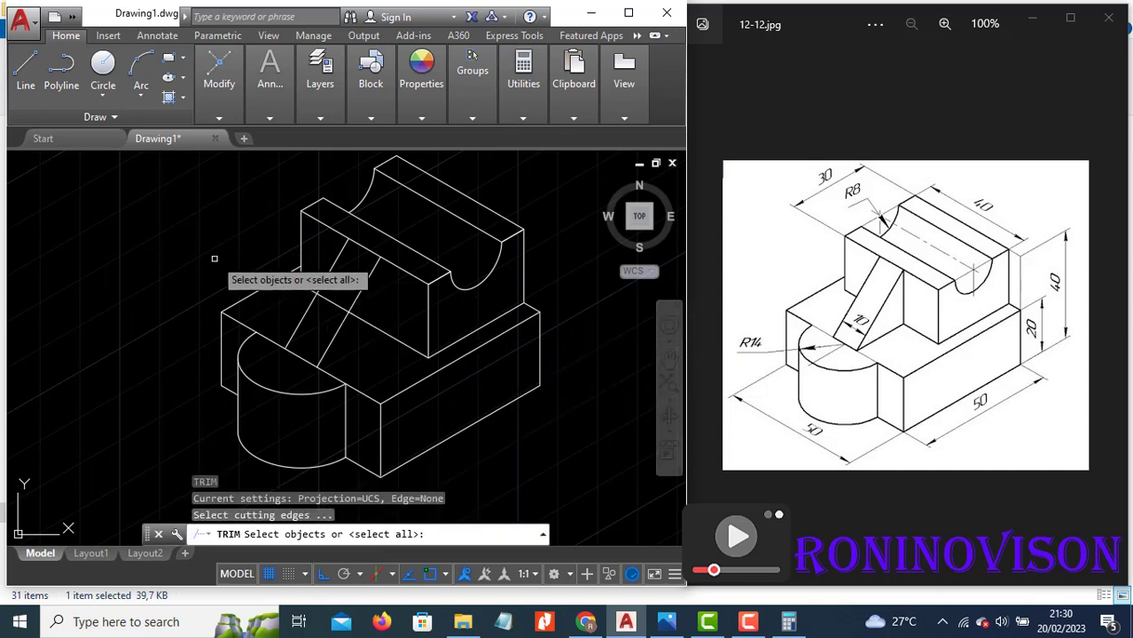
{"action": "key", "text": "Return"}
{"action": "left_click", "coordinate": [323, 298]}
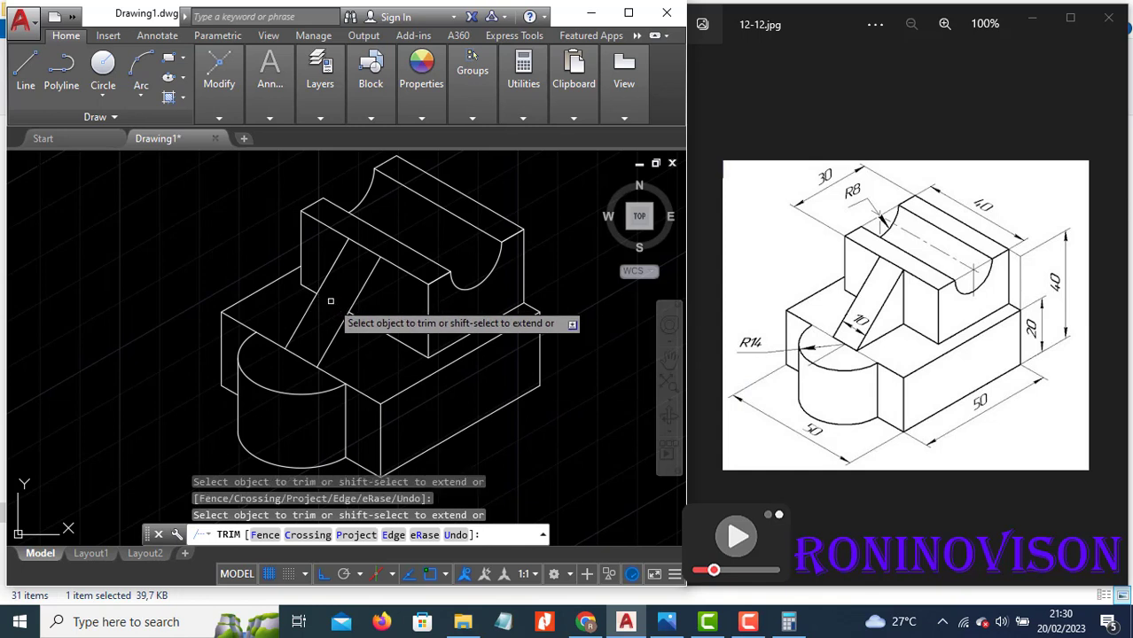
{"action": "key", "text": "Escape"}
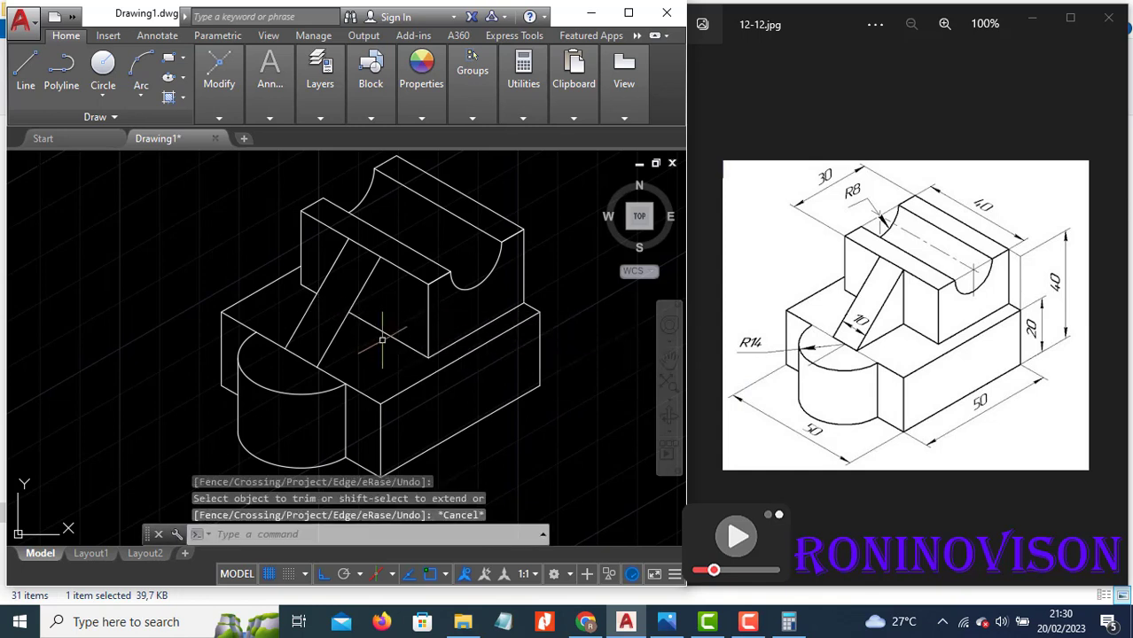
Draw a vertical line down from the top end of the rib's right slanted edge, past the upper block's bottom edge
{"action": "type", "text": "l"}
{"action": "key", "text": "Return"}
{"action": "left_click", "coordinate": [379, 257]}
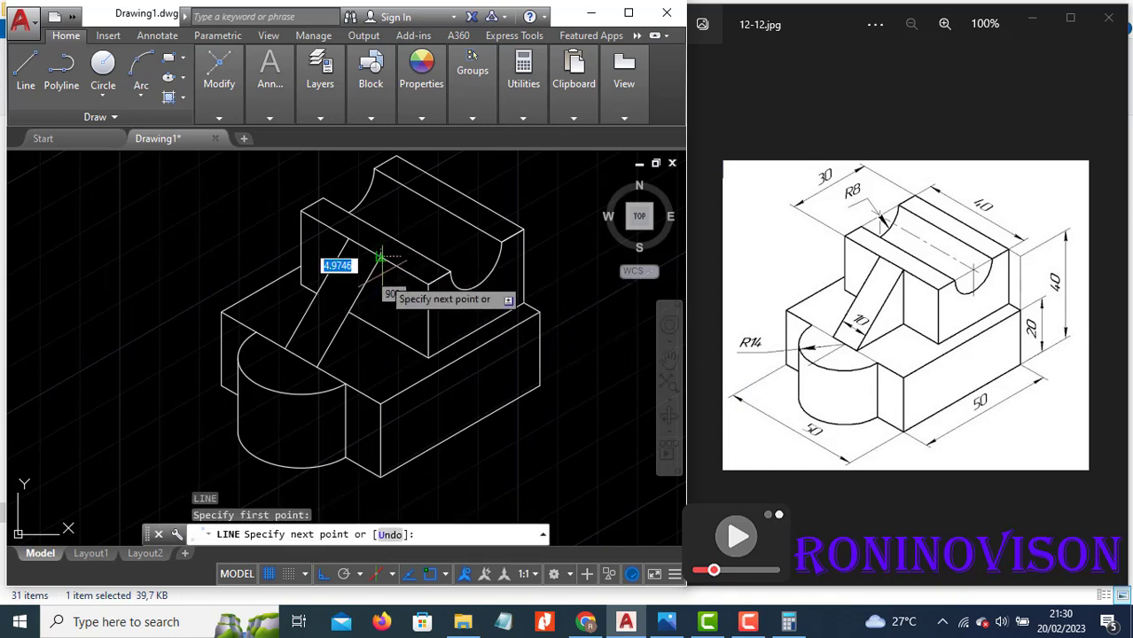
{"action": "left_click", "coordinate": [380, 366]}
{"action": "key", "text": "Return"}
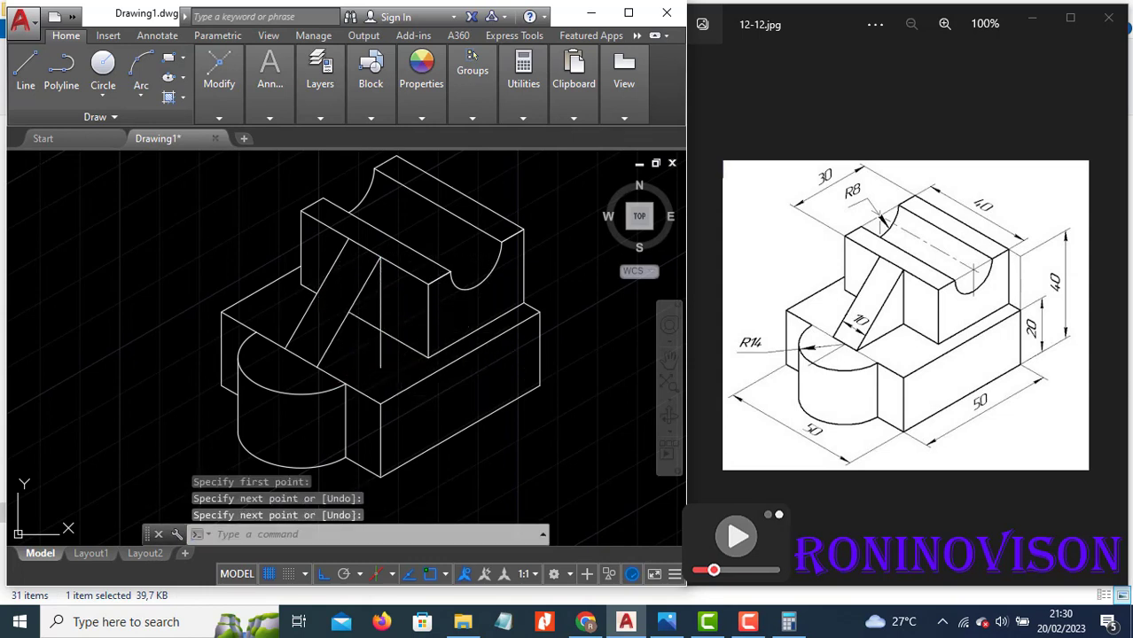
Draw a line about 30 units long at 30° from the lower end of the rib's right slanted edge
{"action": "key", "text": "Return"}
{"action": "left_click", "coordinate": [316, 367]}
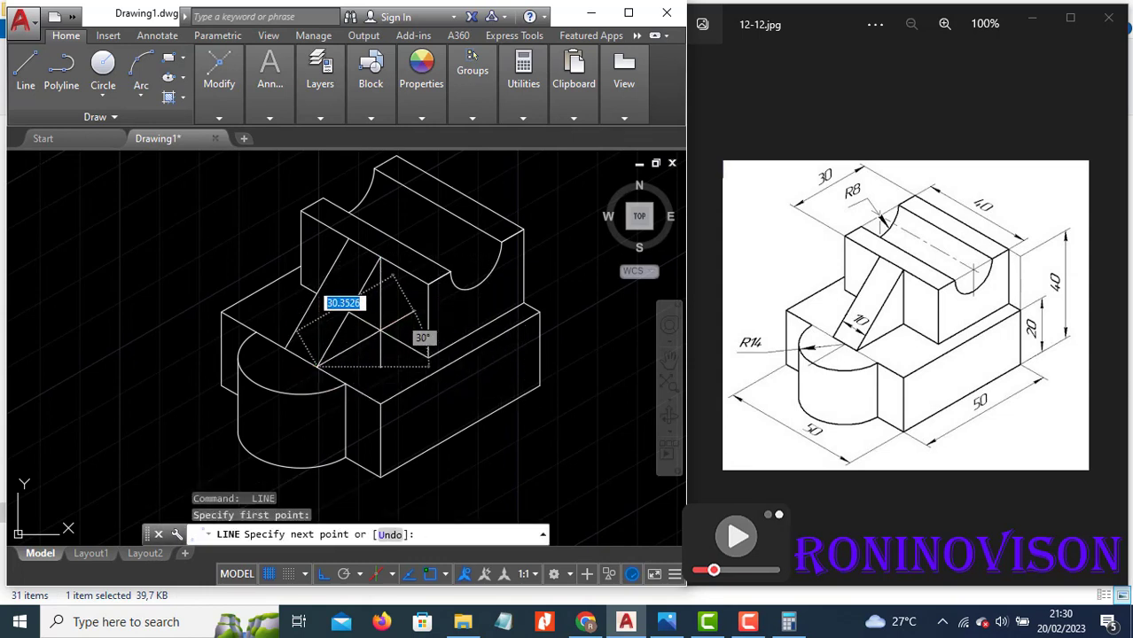
{"action": "left_click", "coordinate": [380, 258]}
{"action": "key", "text": "Escape"}
Trim the overhangs of the vertical and 30° lines, and the block's bottom edge between the rib and the vertical line
{"action": "type", "text": "tr"}
{"action": "key", "text": "Return"}
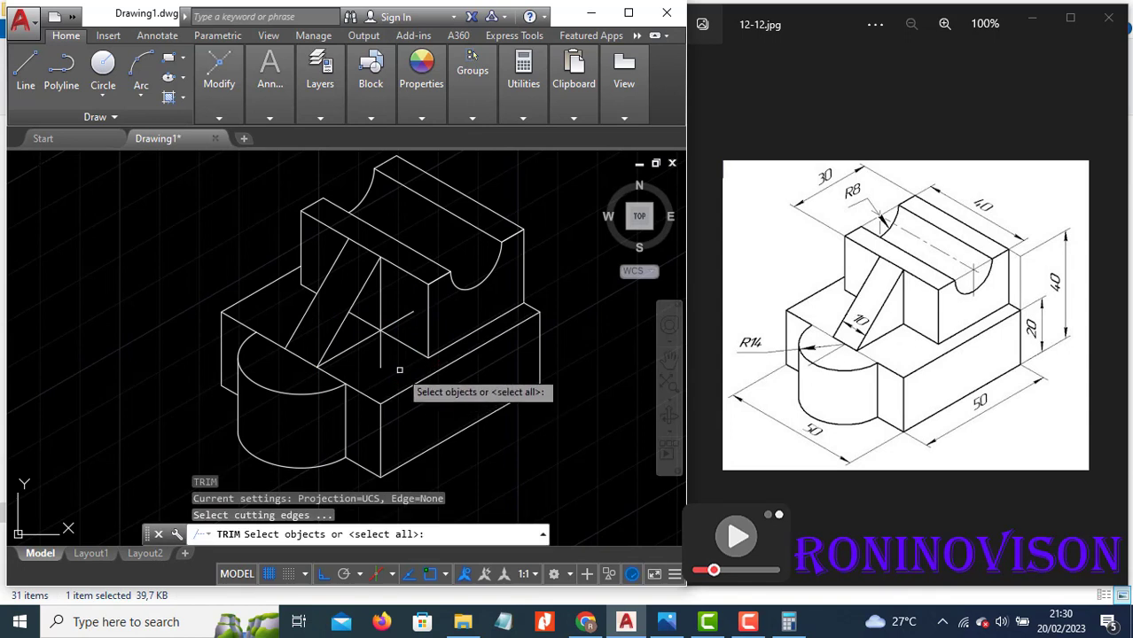
{"action": "key", "text": "Return"}
{"action": "left_click", "coordinate": [380, 351]}
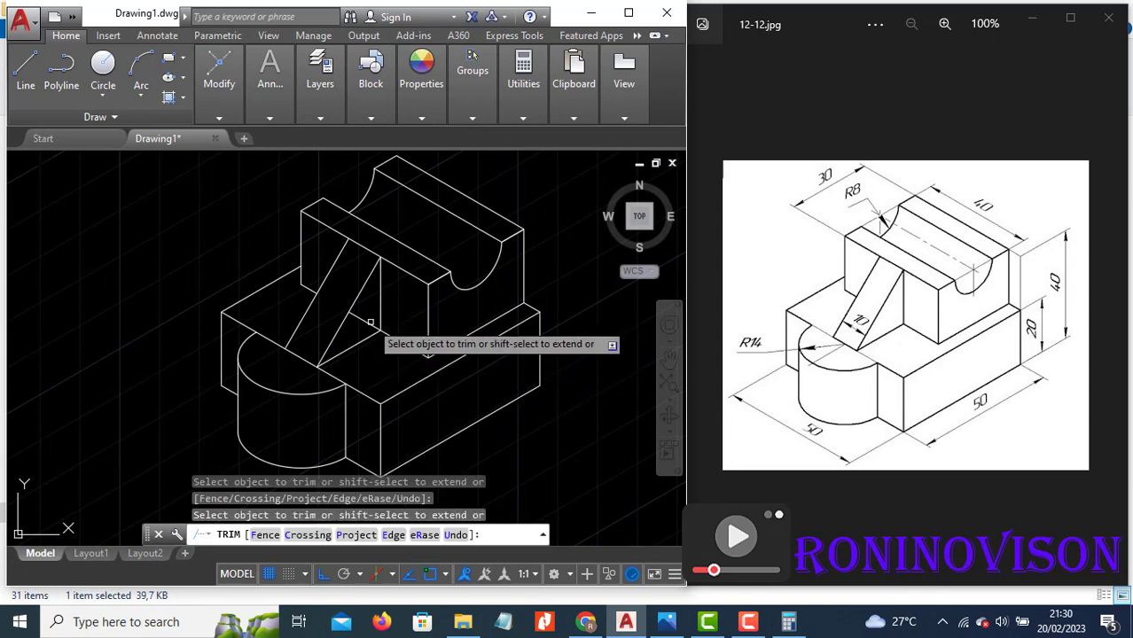
{"action": "key", "text": "Escape"}
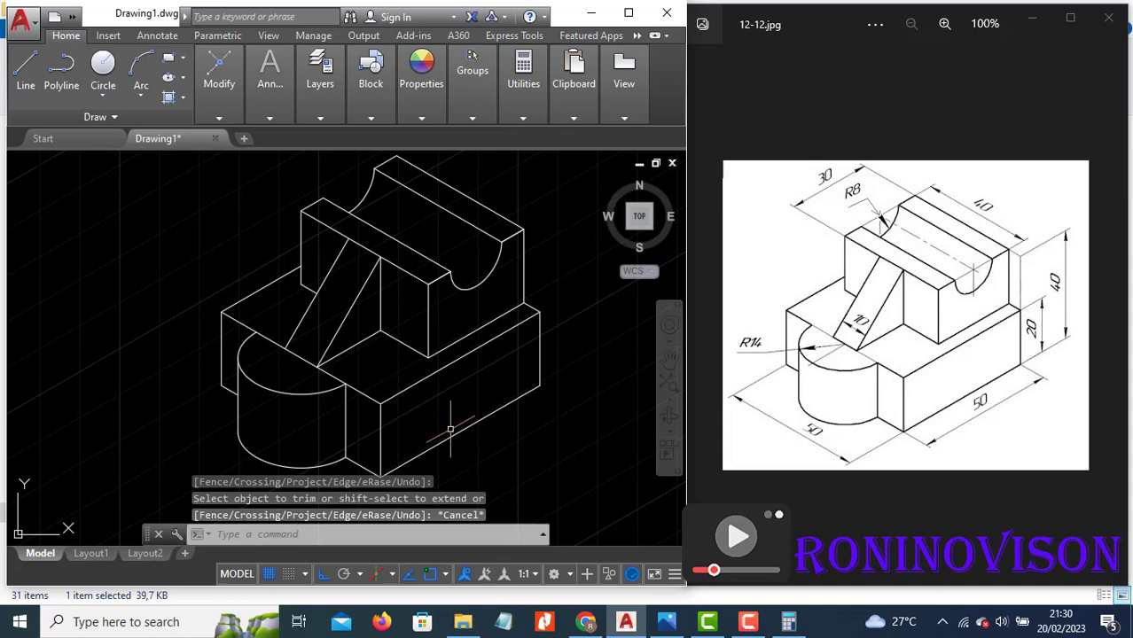
Add an aligned dimension below the base block's bottom right edge
{"action": "scroll", "coordinate": [410, 383], "scroll_direction": "down", "scroll_amount": 2}
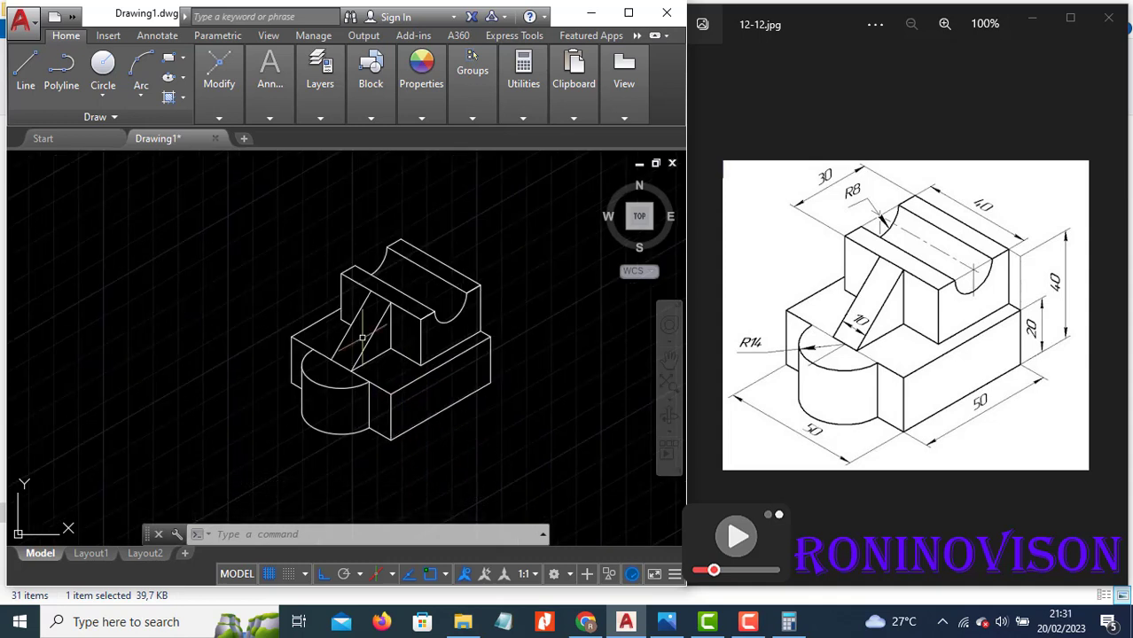
{"action": "mouse_move", "coordinate": [265, 119]}
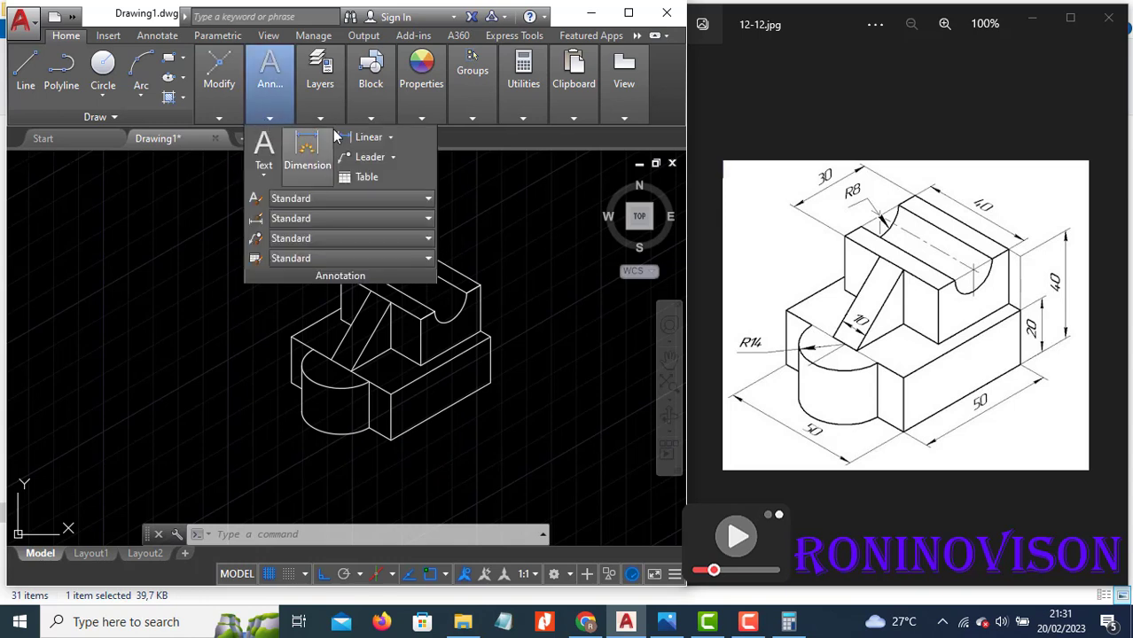
{"action": "left_click", "coordinate": [393, 138]}
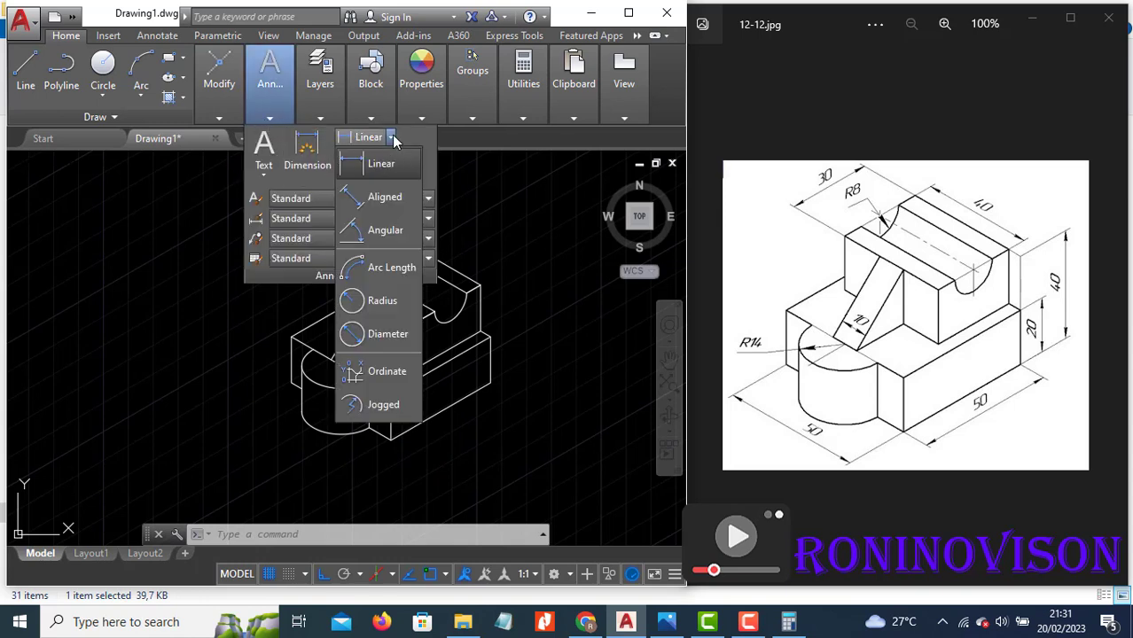
{"action": "left_click", "coordinate": [391, 202]}
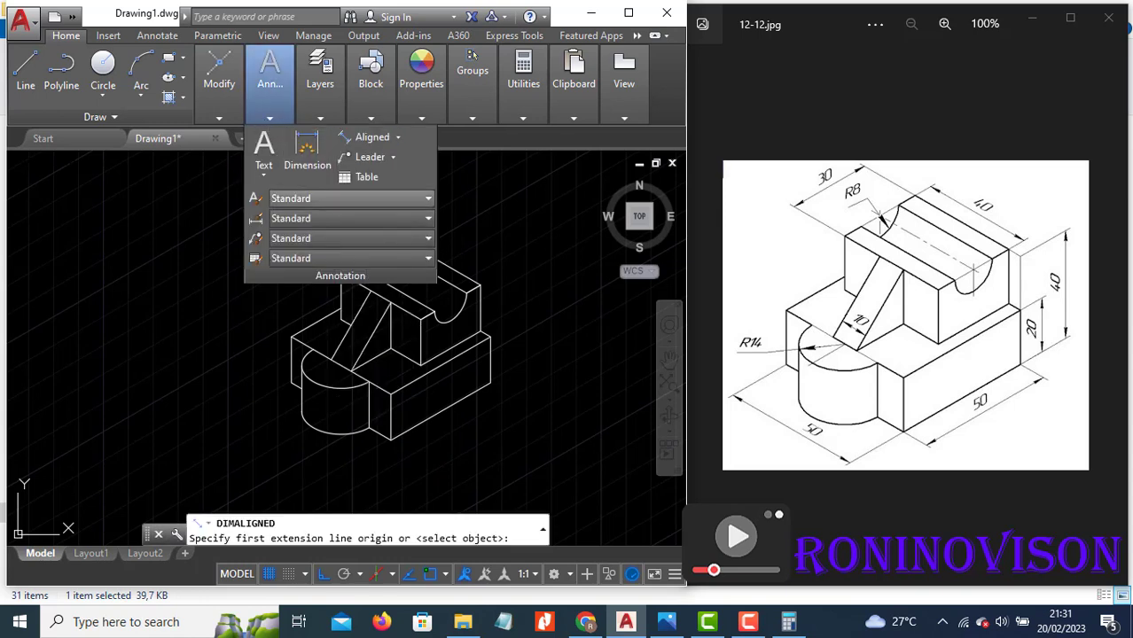
{"action": "left_click", "coordinate": [391, 438]}
{"action": "left_click", "coordinate": [491, 383]}
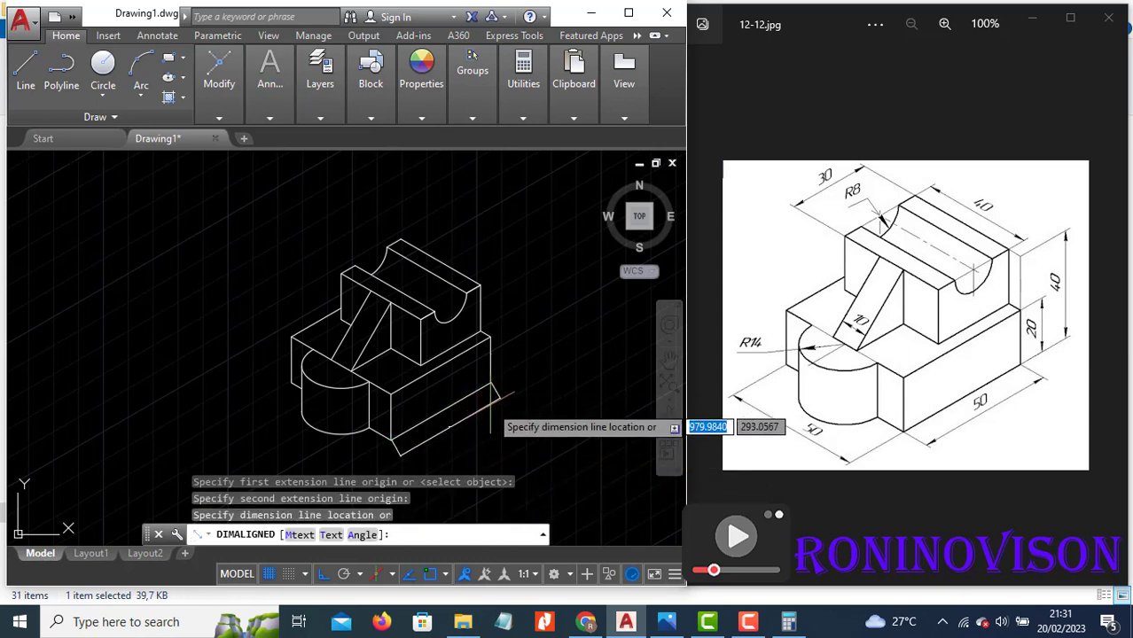
{"action": "left_click", "coordinate": [496, 413]}
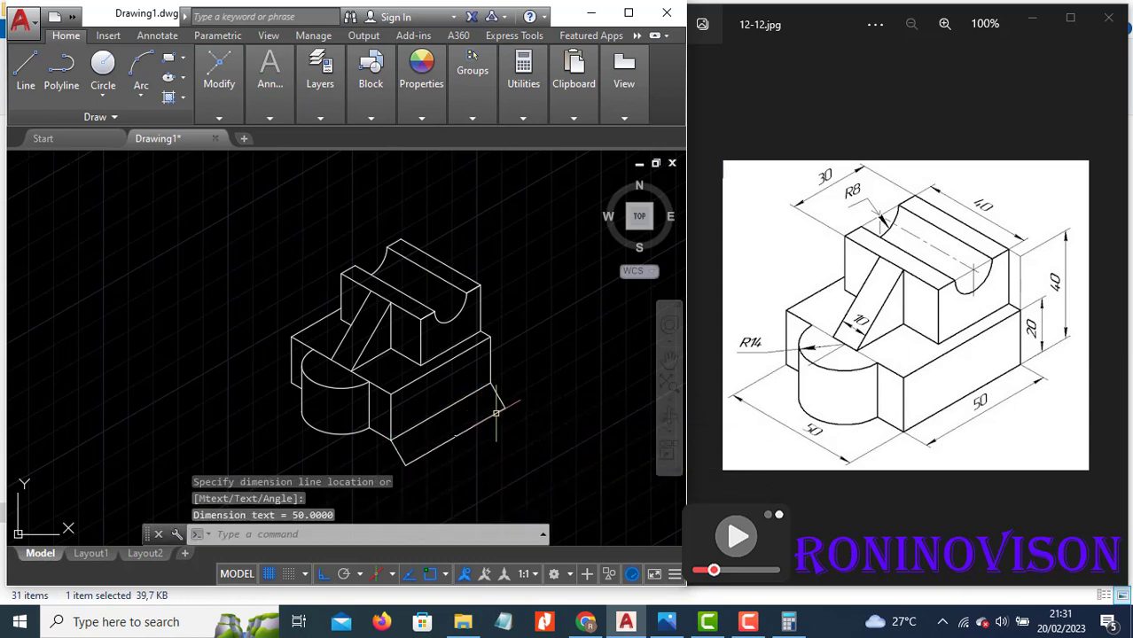
In the Standard dimension style, set text height 4, offset from dimension line 1, ISO standard alignment and vertical placement Above
{"action": "left_click", "coordinate": [271, 119]}
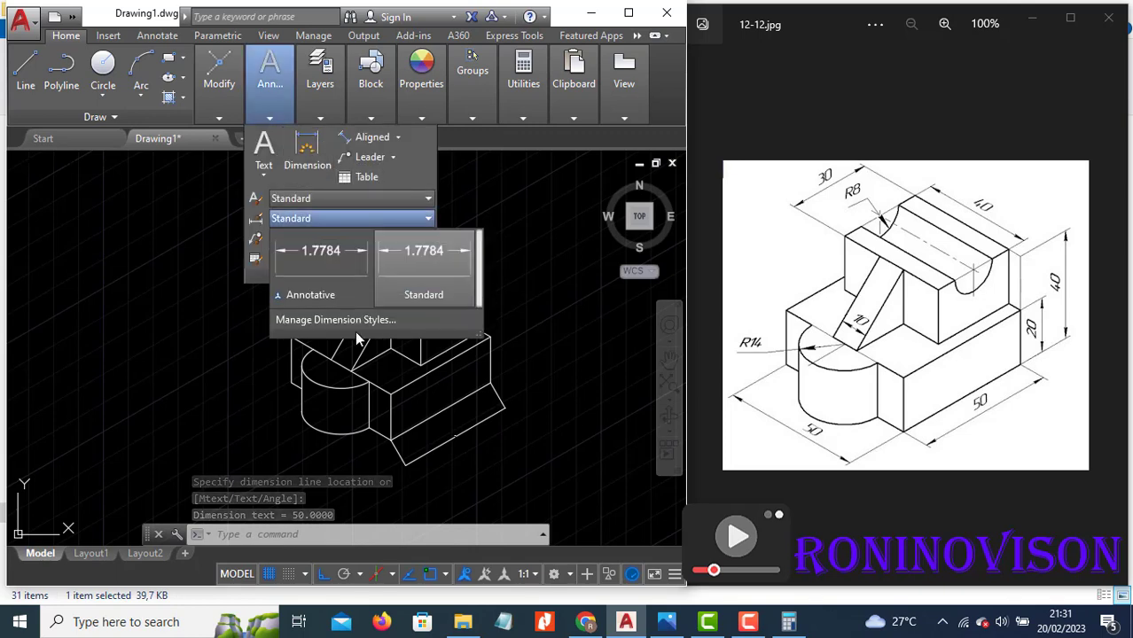
{"action": "left_click", "coordinate": [353, 321]}
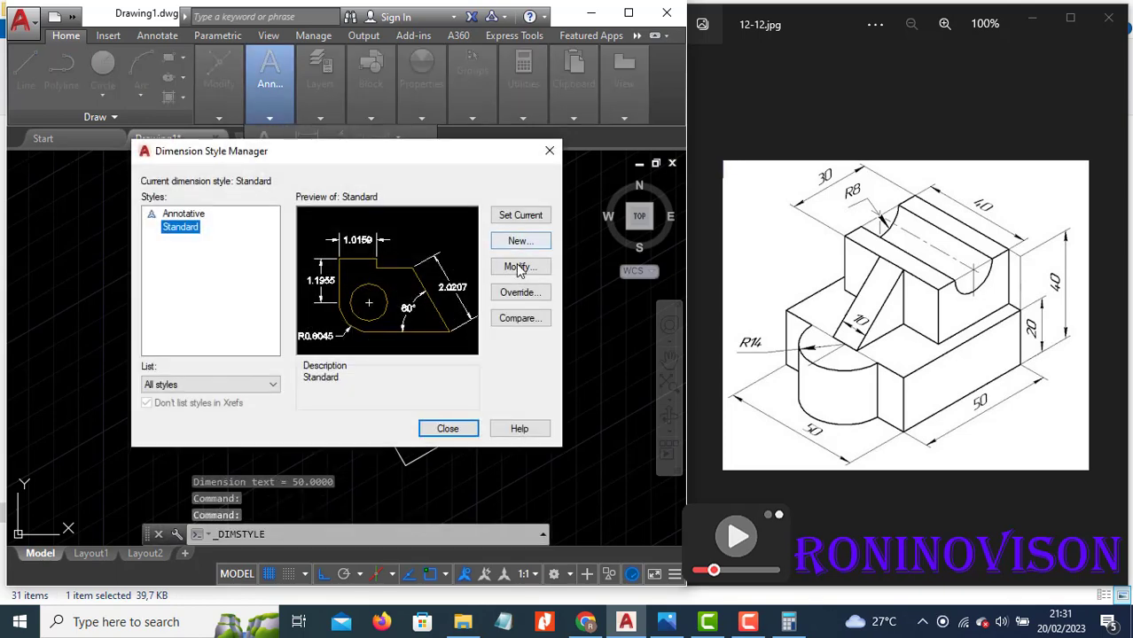
{"action": "left_click", "coordinate": [515, 268]}
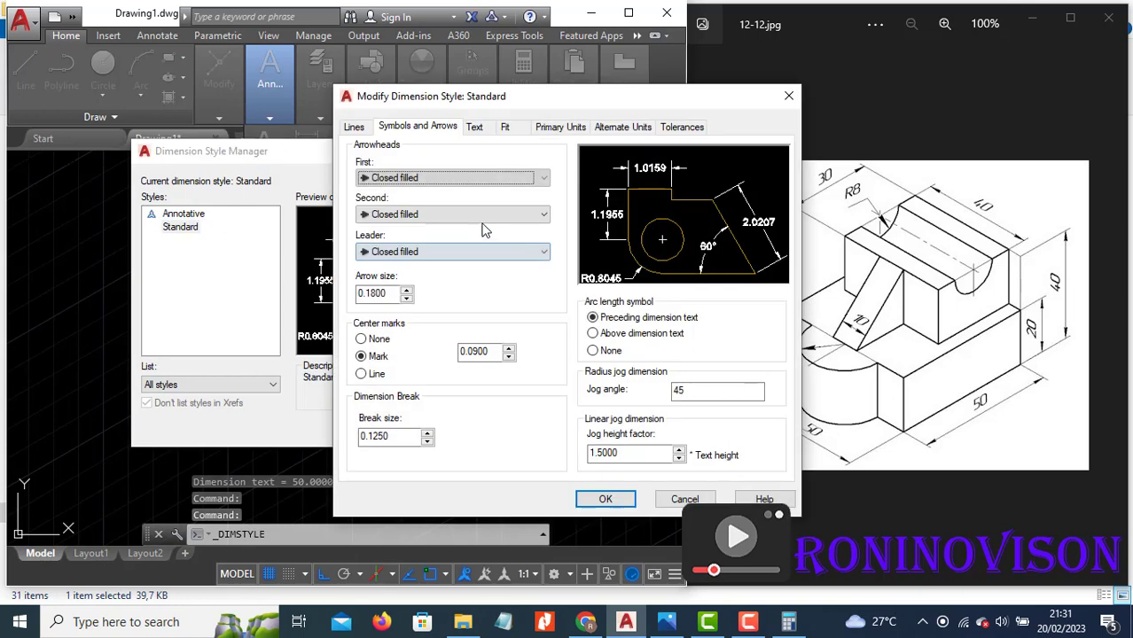
{"action": "left_click", "coordinate": [474, 128]}
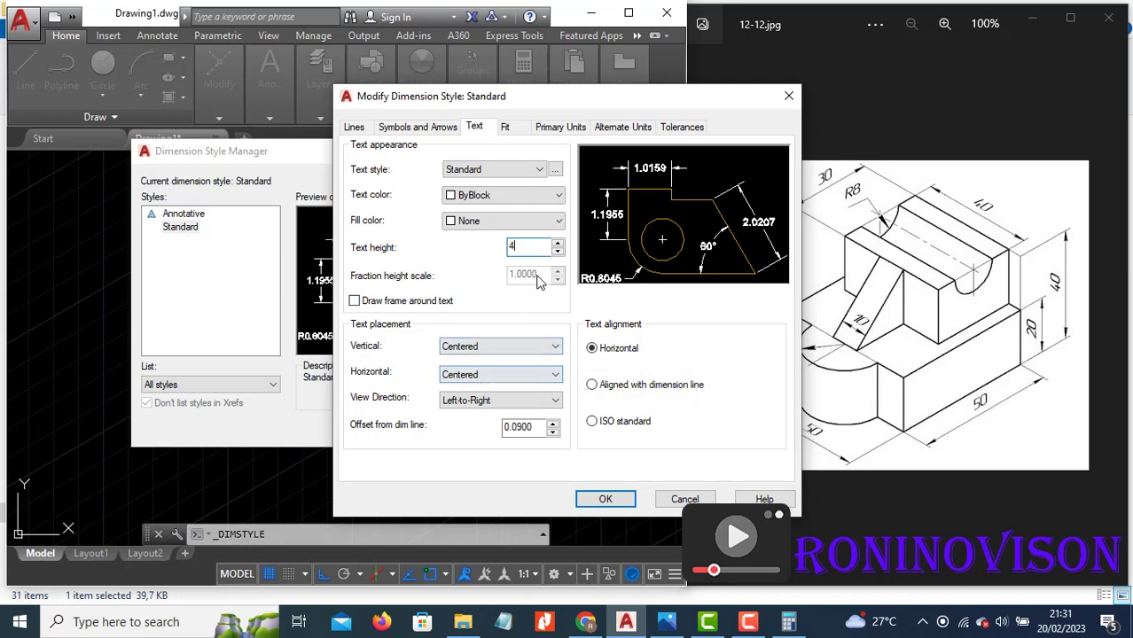
{"action": "left_click_drag", "start_coordinate": [531, 427], "coordinate": [499, 428]}
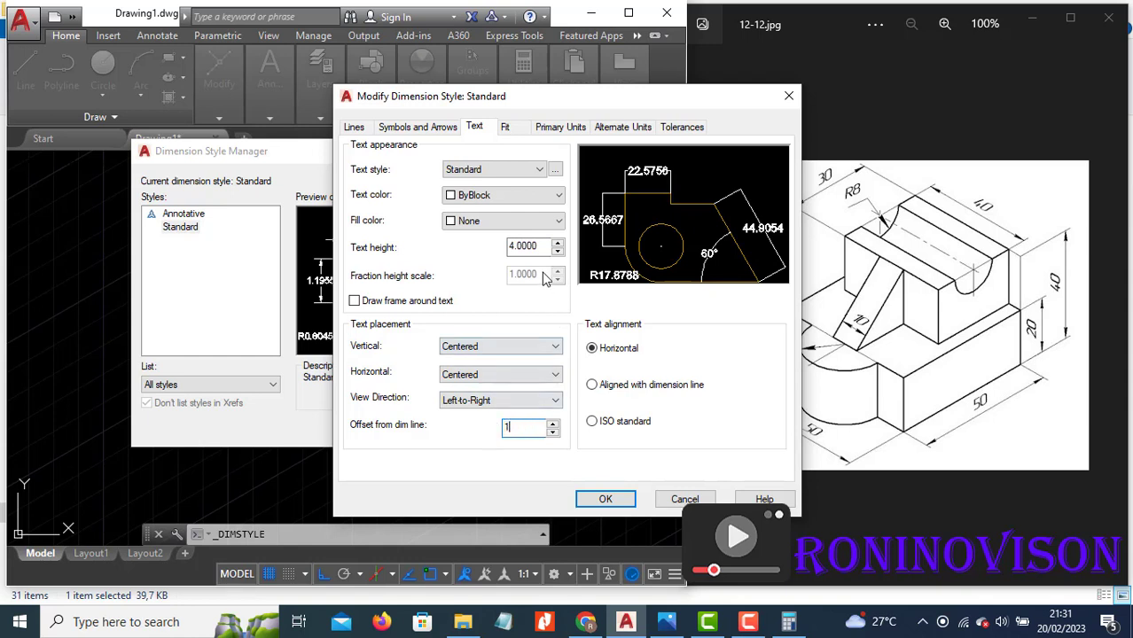
{"action": "left_click", "coordinate": [597, 422]}
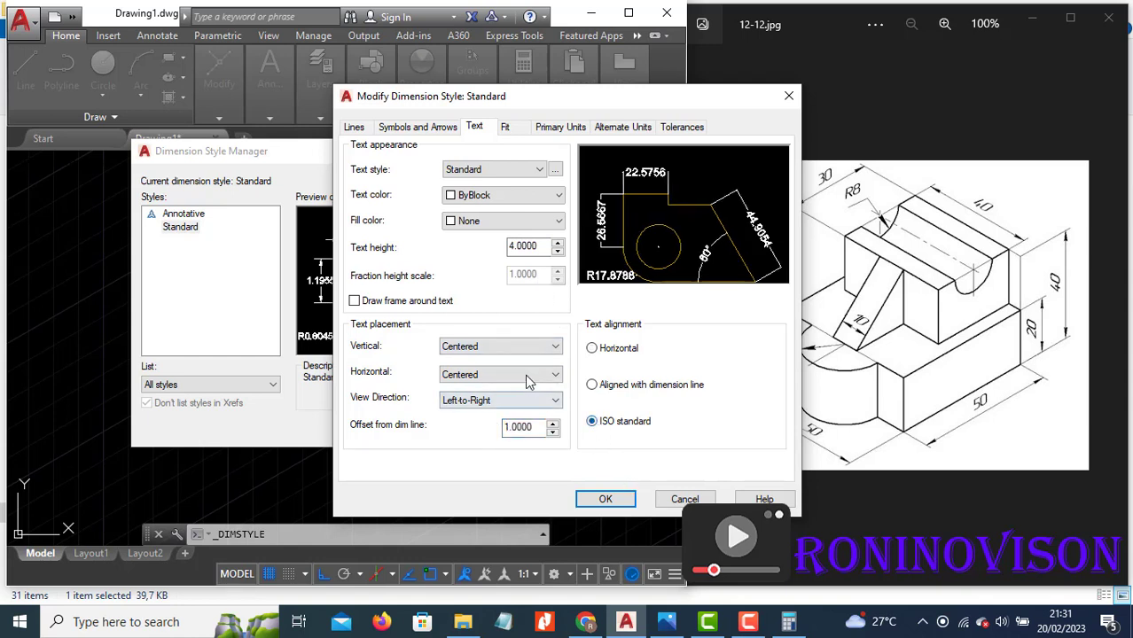
{"action": "left_click", "coordinate": [516, 347]}
{"action": "left_click", "coordinate": [491, 374]}
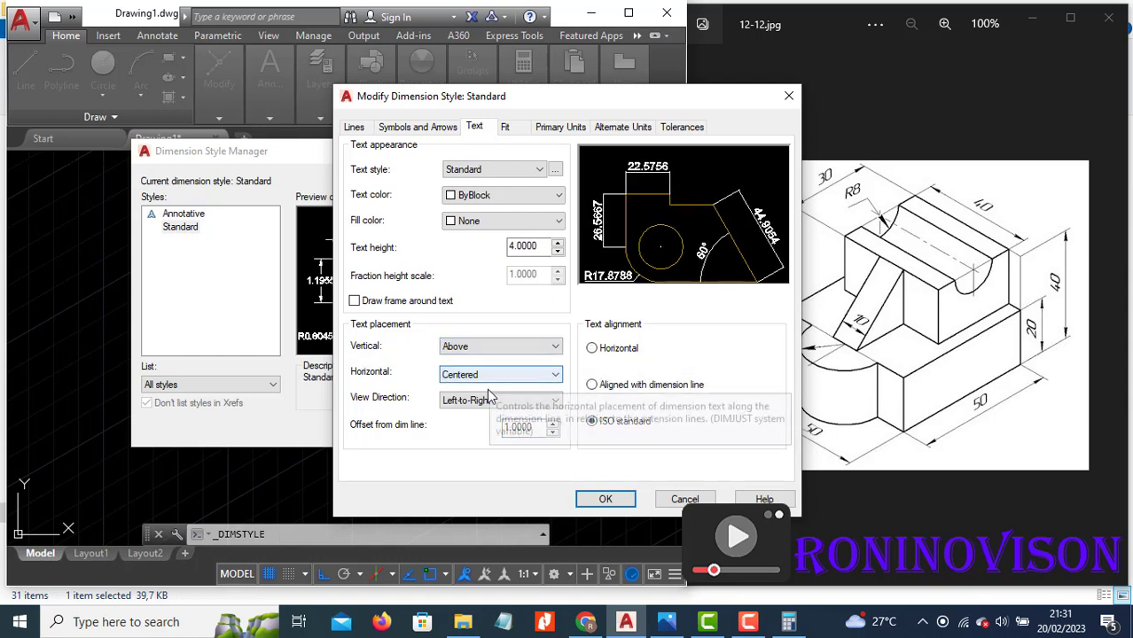
Set the Standard dimension style's linear precision to 0
{"action": "left_click", "coordinate": [556, 128]}
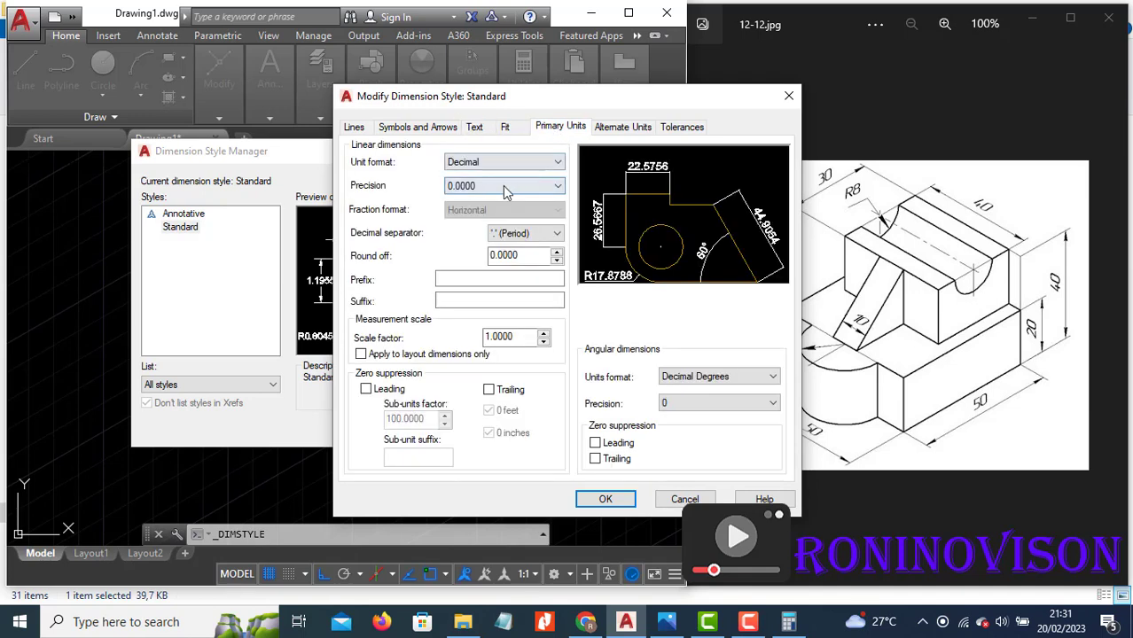
{"action": "left_click", "coordinate": [502, 185]}
{"action": "left_click", "coordinate": [488, 202]}
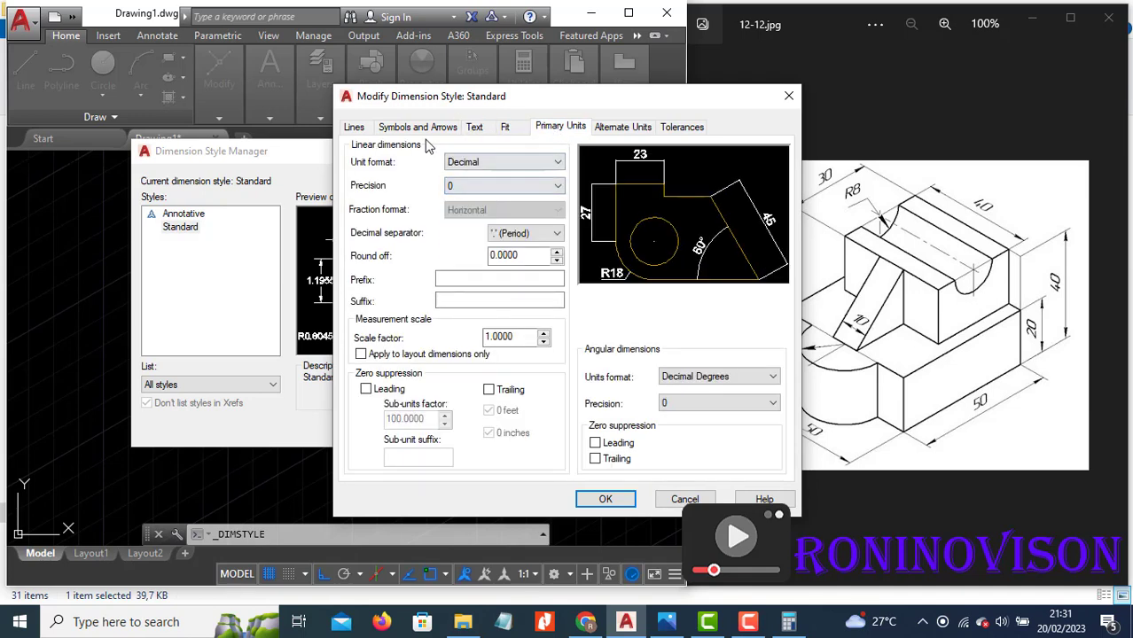
Set arrow size 2, center mark size 1 and dimension break size 1, and apply the modified Standard dimension style
{"action": "left_click", "coordinate": [413, 128]}
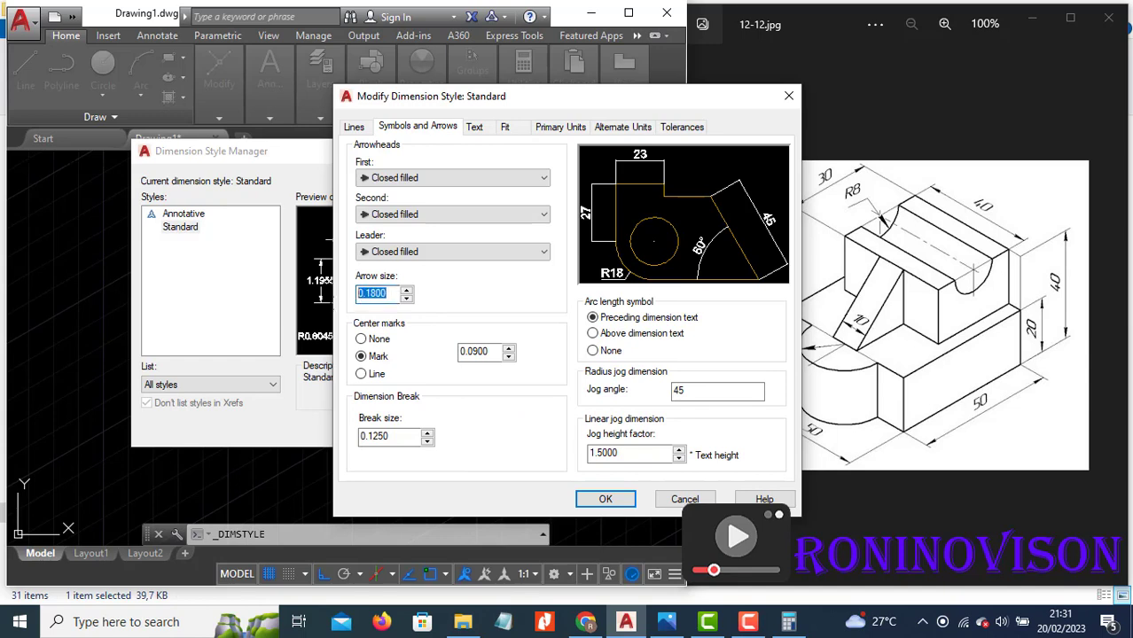
{"action": "type", "text": "2"}
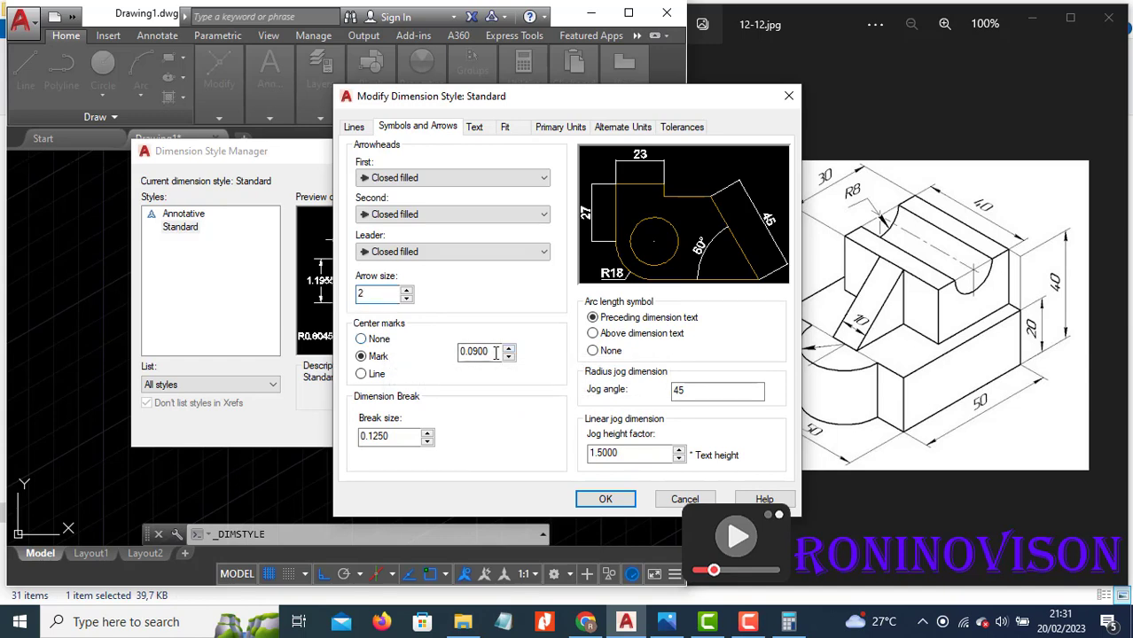
{"action": "double_click", "coordinate": [496, 352]}
{"action": "type", "text": "1"}
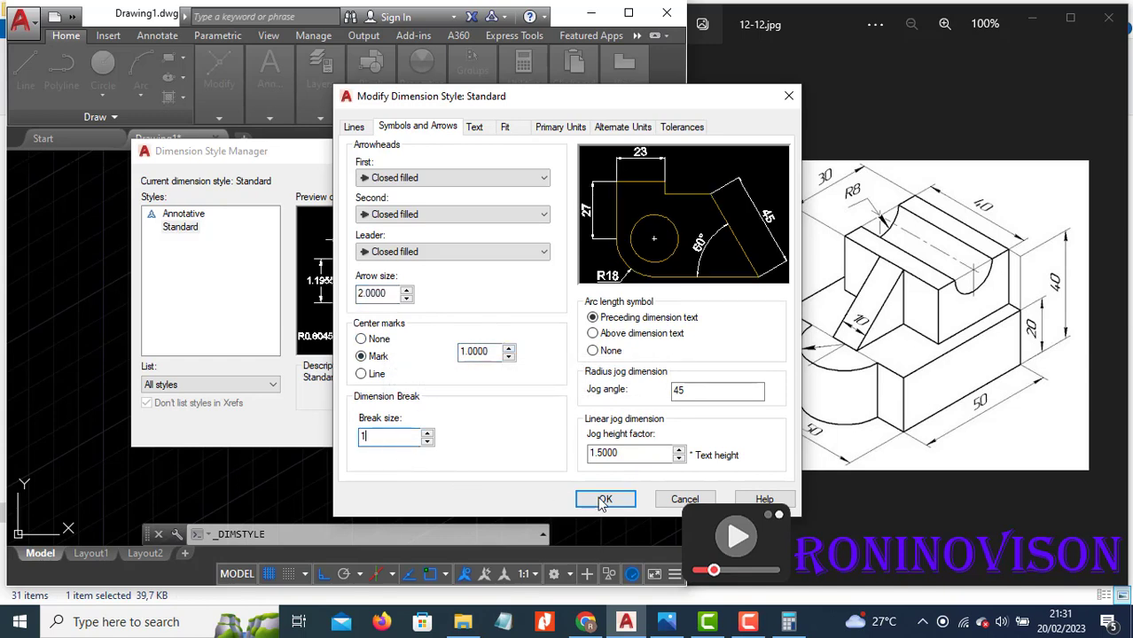
{"action": "left_click", "coordinate": [603, 500]}
{"action": "left_click", "coordinate": [448, 429]}
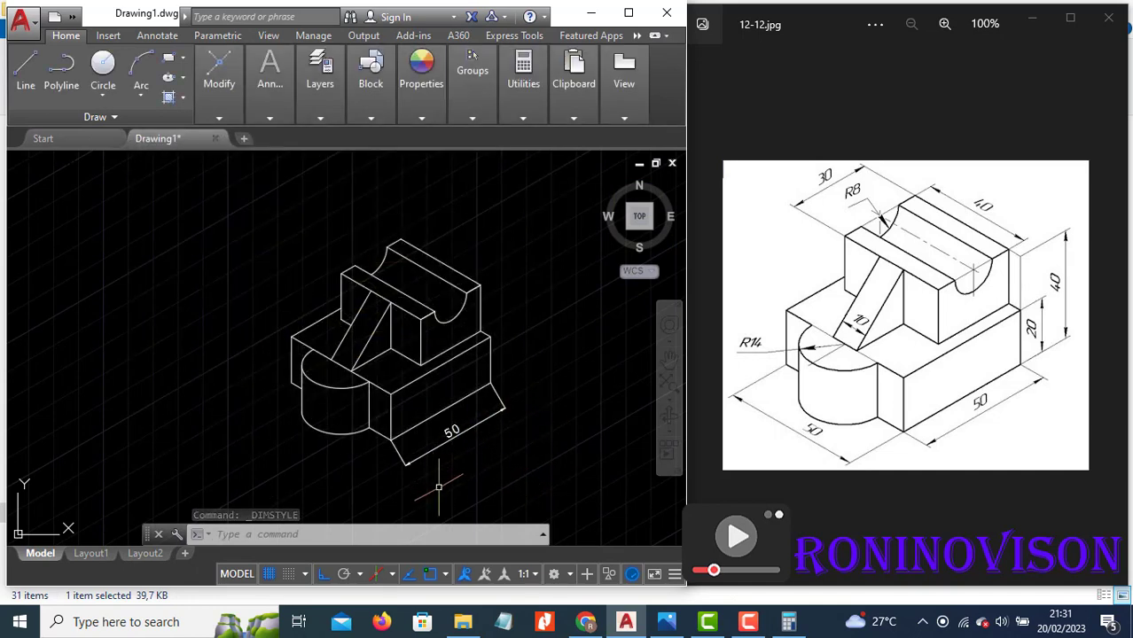
Add an aligned dimension for the base block's height beside its right vertical edge
{"action": "left_click", "coordinate": [272, 118]}
{"action": "left_click", "coordinate": [360, 139]}
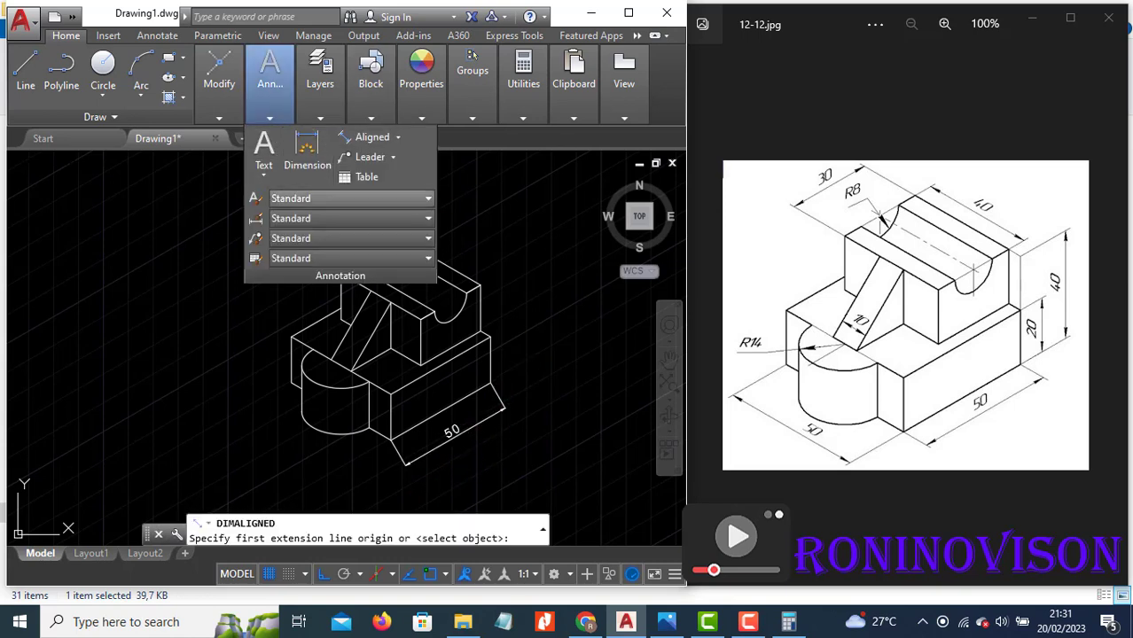
{"action": "left_click", "coordinate": [490, 337]}
{"action": "left_click", "coordinate": [490, 383]}
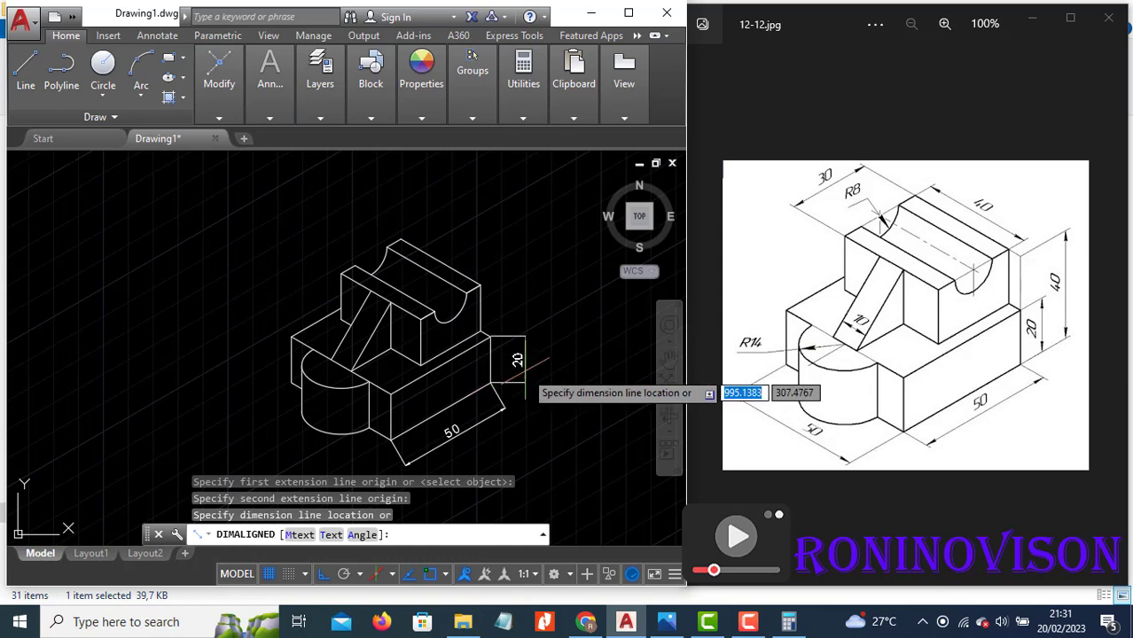
{"action": "left_click", "coordinate": [525, 372]}
{"action": "key", "text": "Return"}
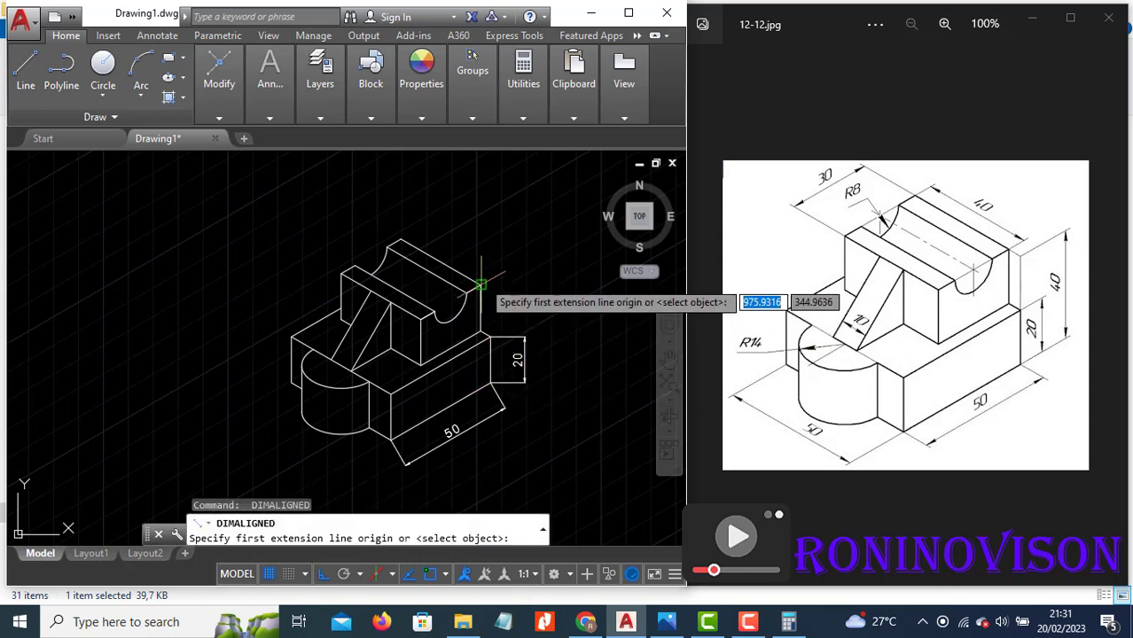
{"action": "left_click", "coordinate": [480, 285]}
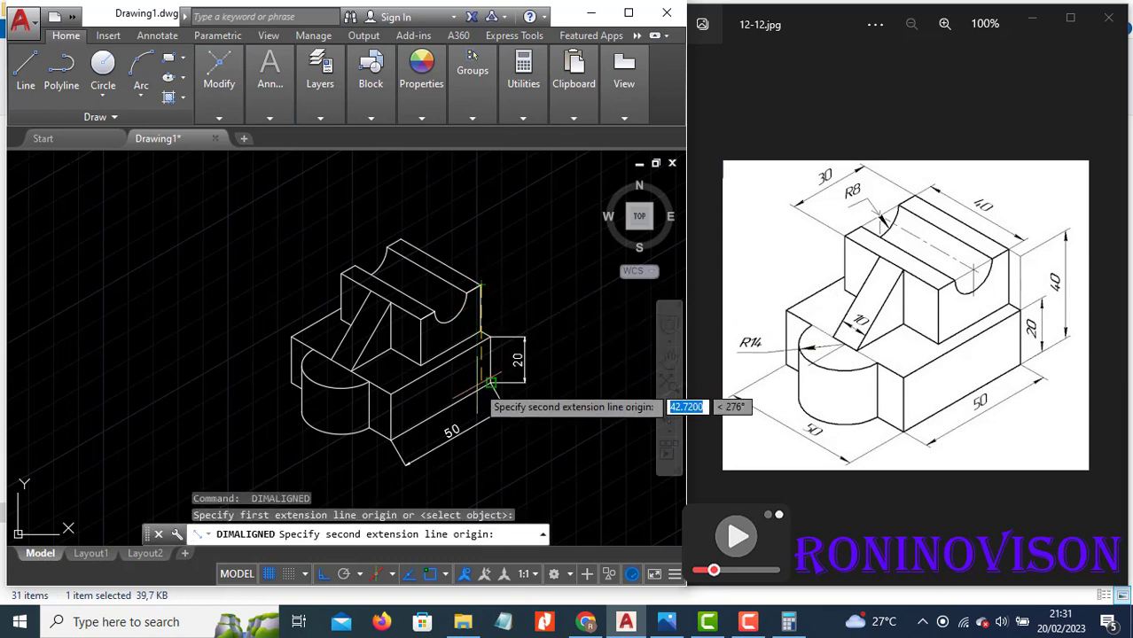
{"action": "scroll", "coordinate": [479, 398], "scroll_direction": "up", "scroll_amount": 4}
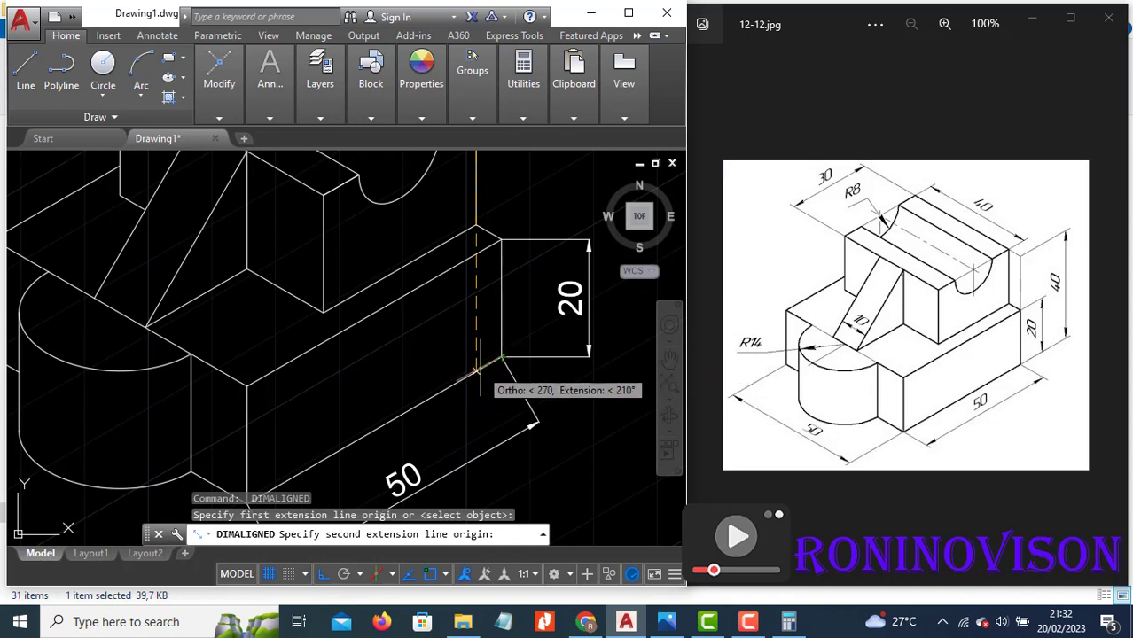
{"action": "left_click", "coordinate": [476, 371]}
{"action": "scroll", "coordinate": [476, 372], "scroll_direction": "down", "scroll_amount": 4}
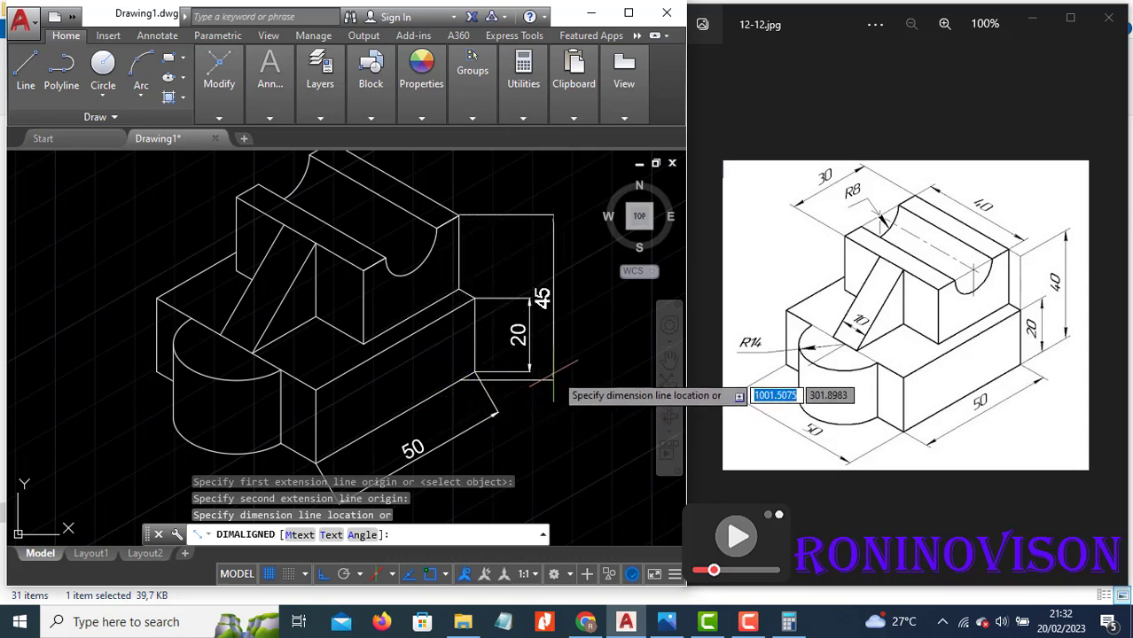
{"action": "key", "text": "Escape"}
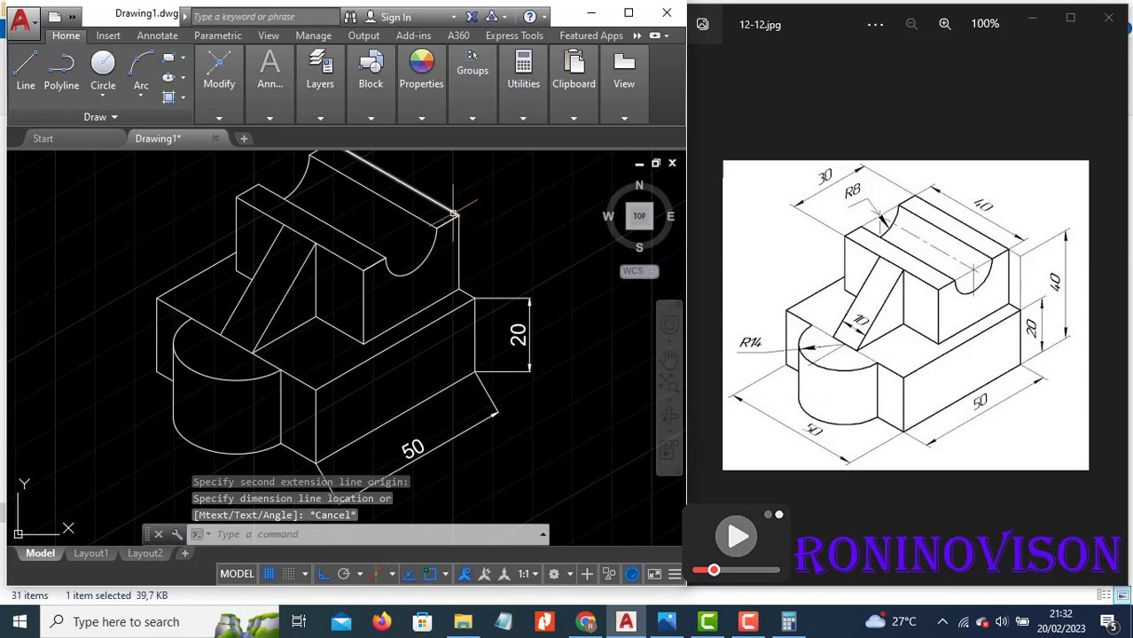
Draw a 5-unit line on the left isoplane from the upper block's right rear top corner, continuing down to the base block's right top corner
{"action": "type", "text": "l"}
{"action": "key", "text": "Return"}
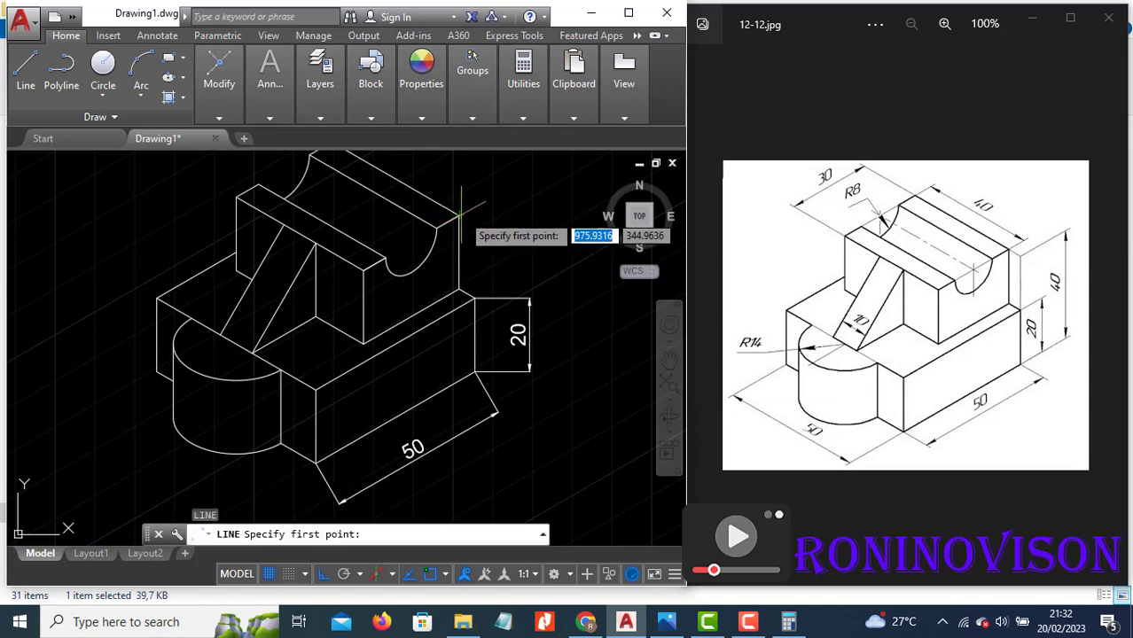
{"action": "left_click", "coordinate": [460, 216]}
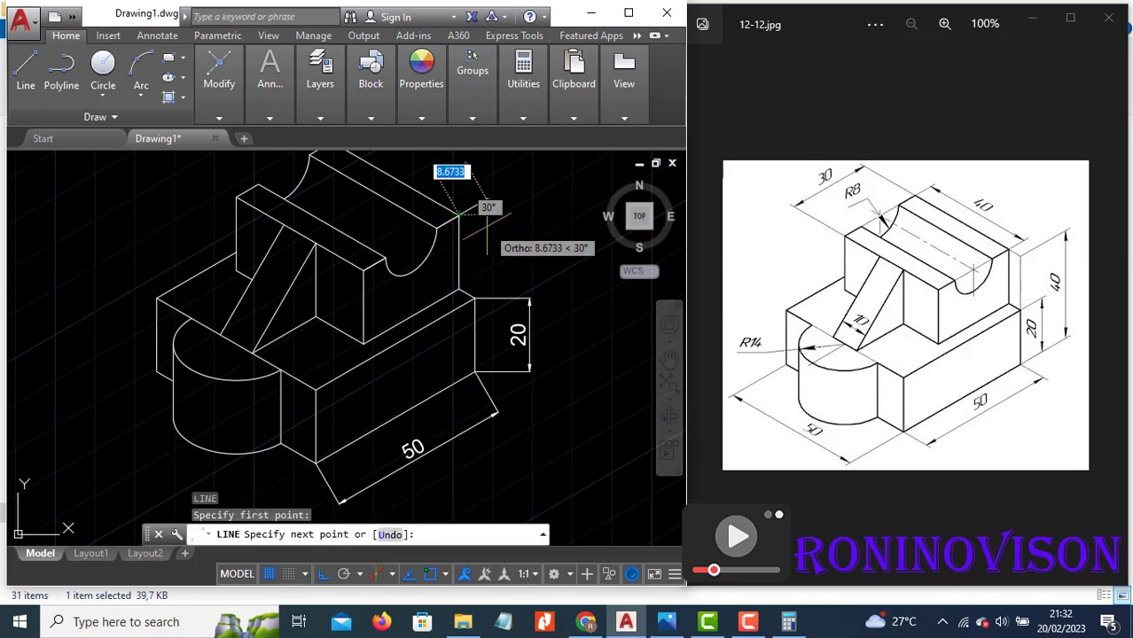
{"action": "key", "text": "F5"}
{"action": "type", "text": "5"}
{"action": "key", "text": "Return"}
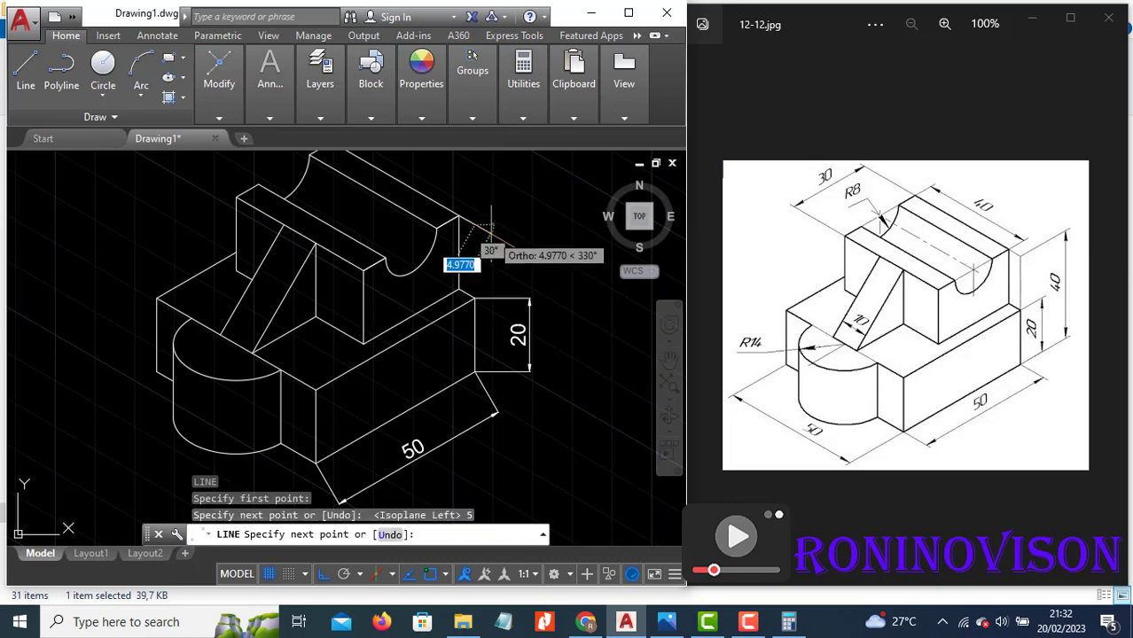
{"action": "left_click", "coordinate": [474, 299]}
{"action": "key", "text": "Escape"}
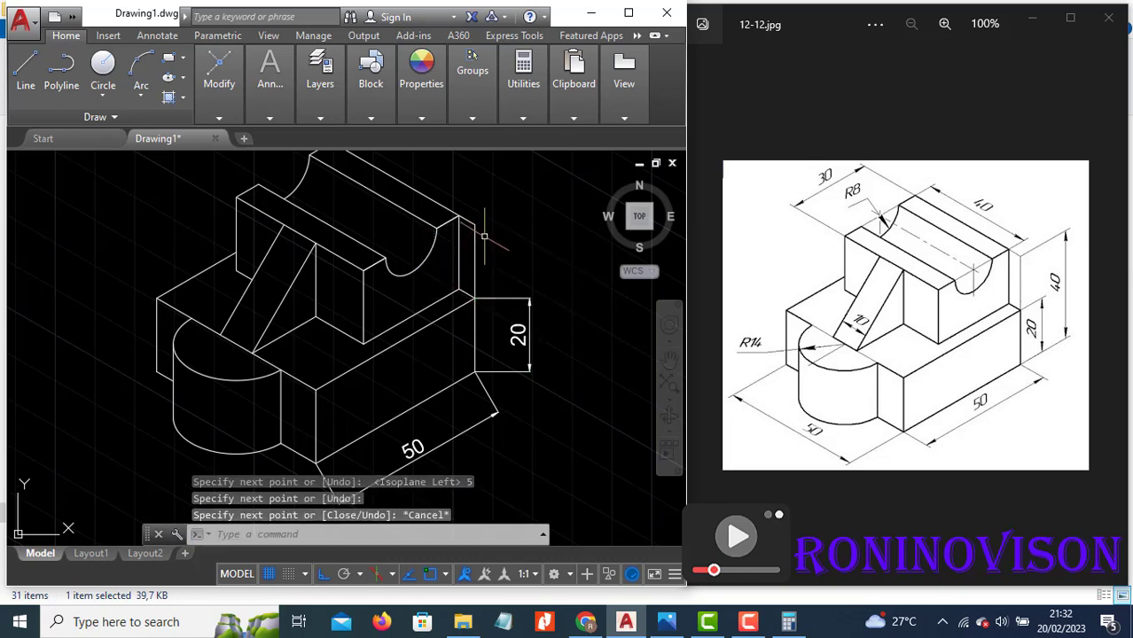
Change the colour of the two new extension lines beside the upper block to golden yellow
{"action": "left_click", "coordinate": [484, 235]}
{"action": "left_click", "coordinate": [468, 221]}
{"action": "left_click", "coordinate": [421, 118]}
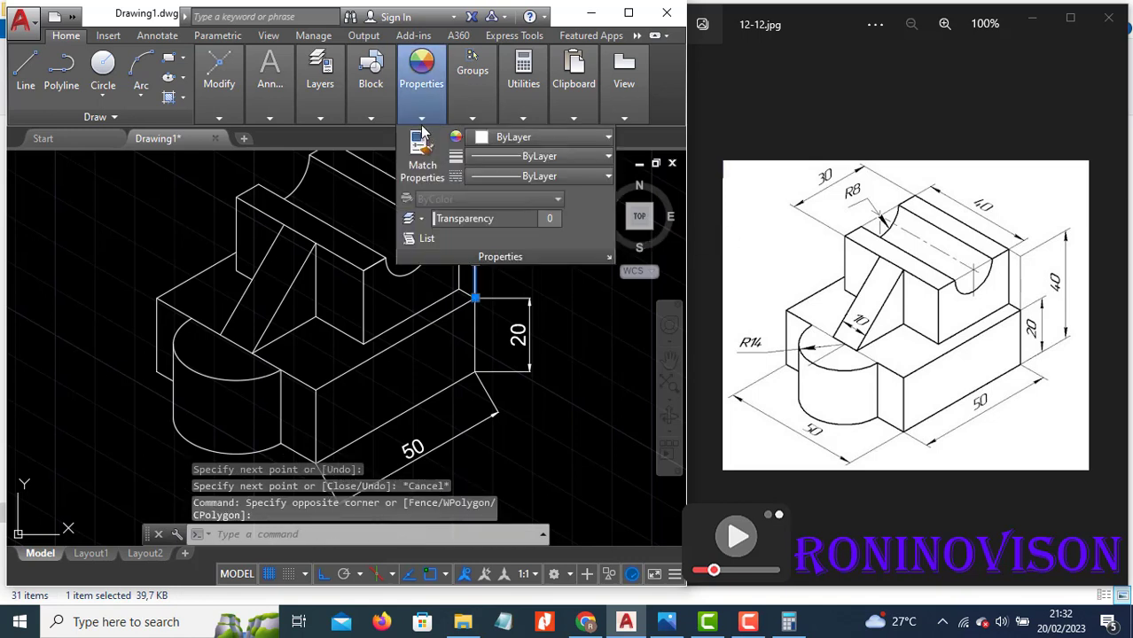
{"action": "left_click", "coordinate": [496, 140]}
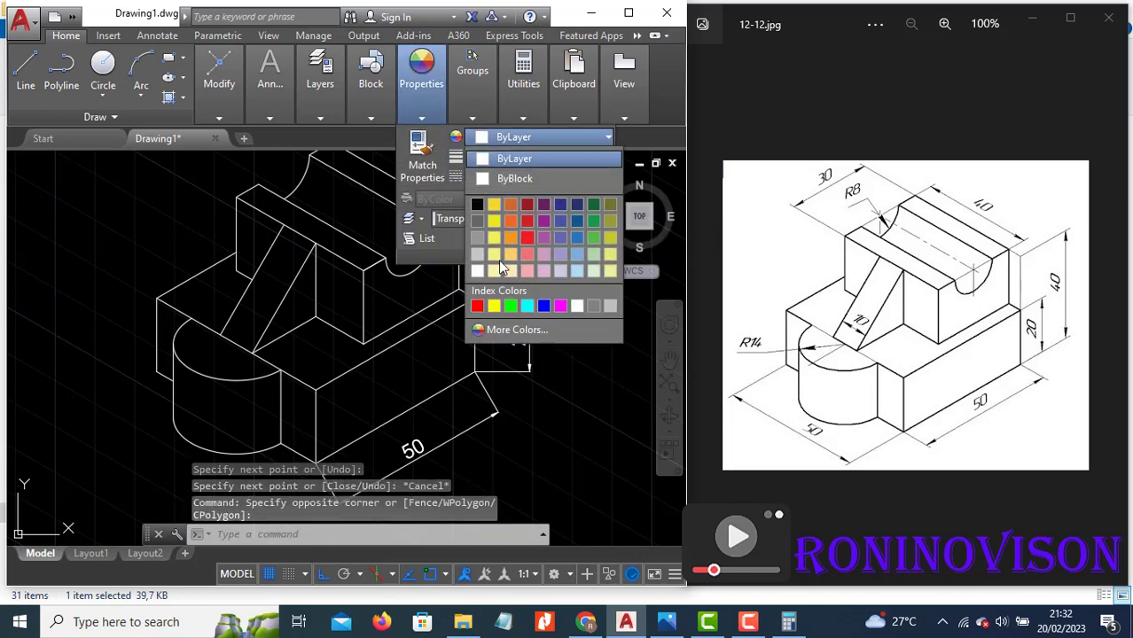
{"action": "left_click", "coordinate": [494, 204]}
{"action": "key", "text": "Escape"}
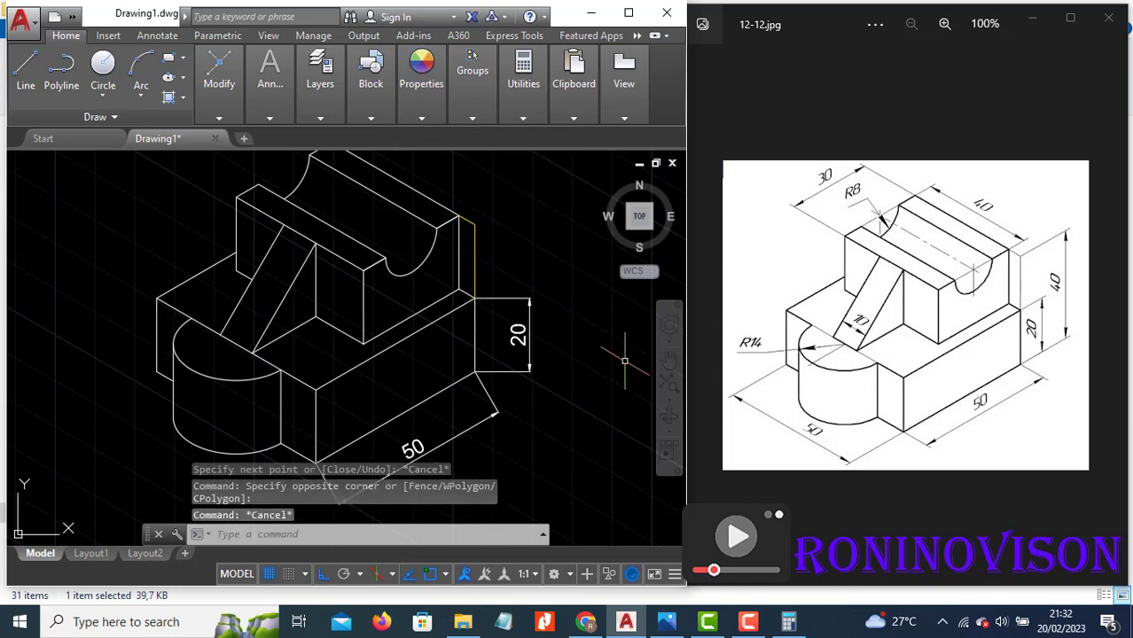
Add an aligned dimension for the overall height from the yellow line's upper end to the base's lower right corner, outside the base height dimension
{"action": "left_click", "coordinate": [270, 118]}
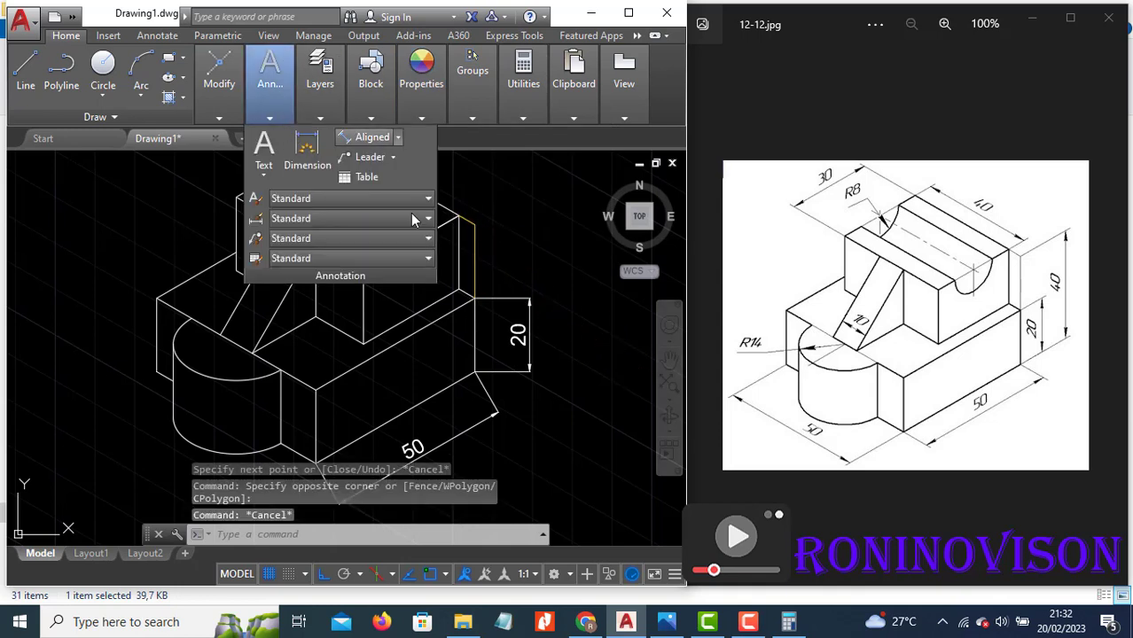
{"action": "left_click", "coordinate": [371, 138]}
{"action": "left_click", "coordinate": [475, 217]}
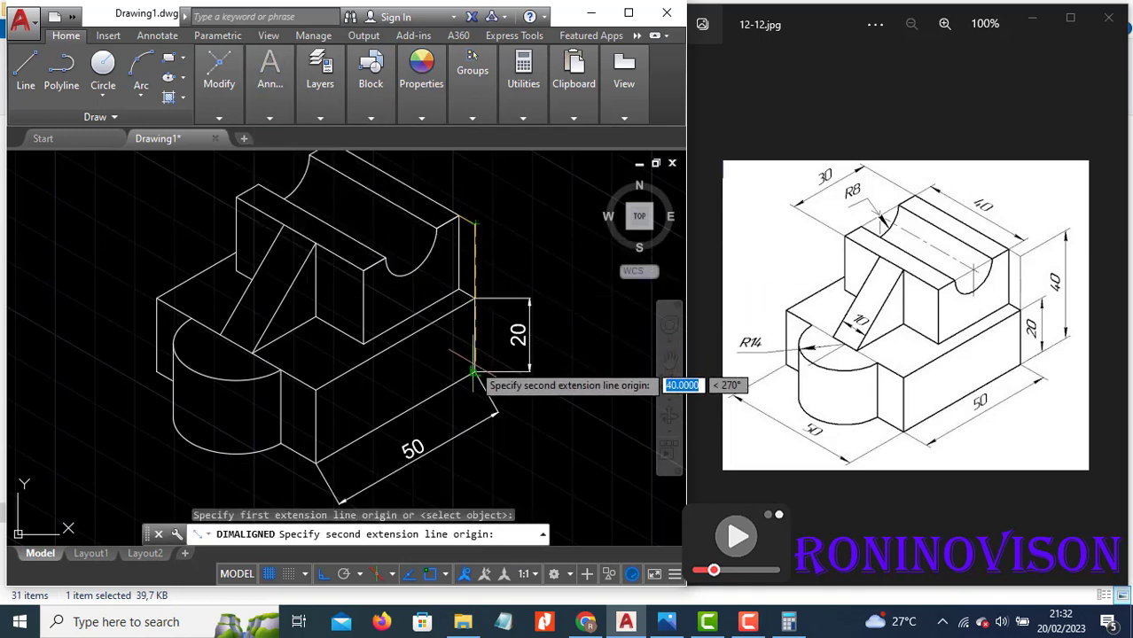
{"action": "left_click", "coordinate": [474, 373]}
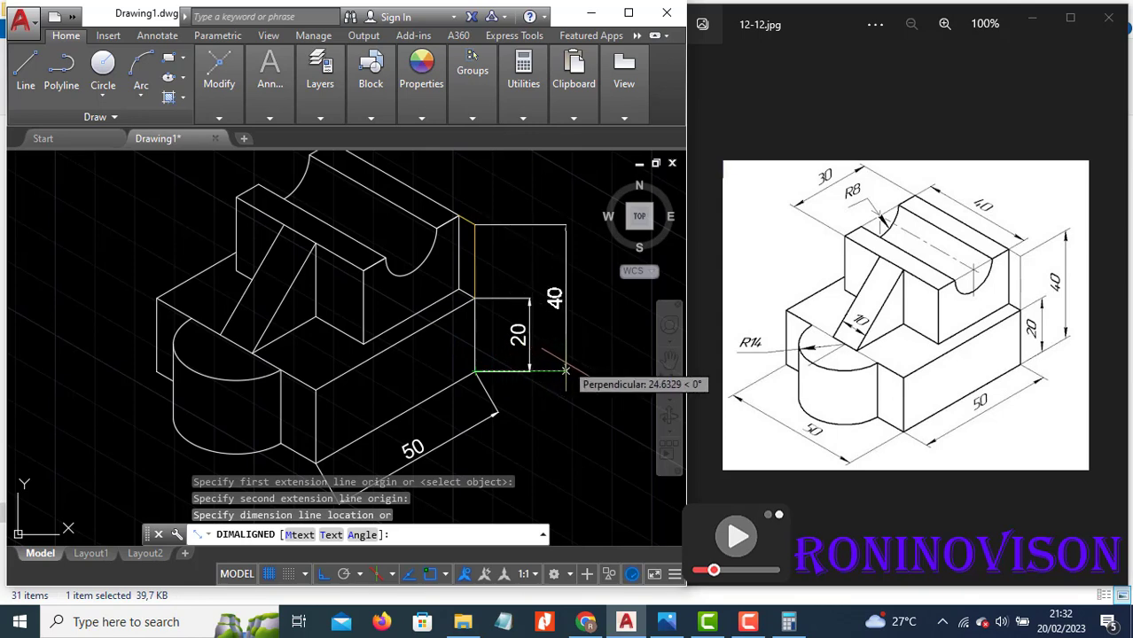
{"action": "left_click", "coordinate": [565, 364]}
Add an aligned dimension along the upper block's long rear top edge, placed above that edge
{"action": "scroll", "coordinate": [378, 343], "scroll_direction": "up", "scroll_amount": 3}
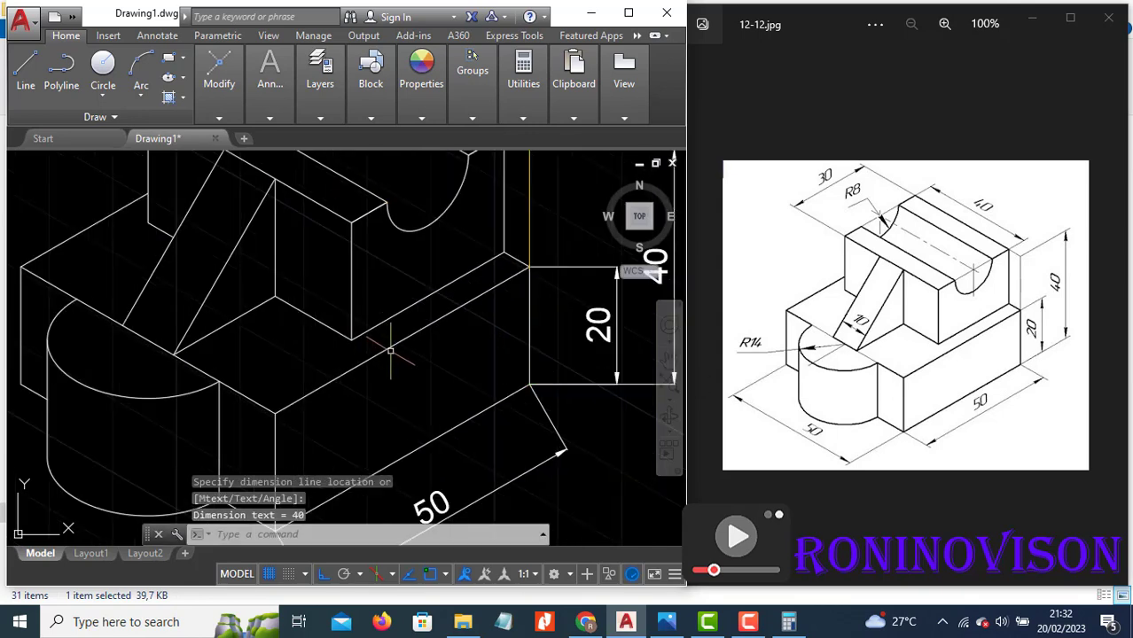
{"action": "scroll", "coordinate": [390, 328], "scroll_direction": "down", "scroll_amount": 5}
{"action": "scroll", "coordinate": [424, 306], "scroll_direction": "up", "scroll_amount": 3}
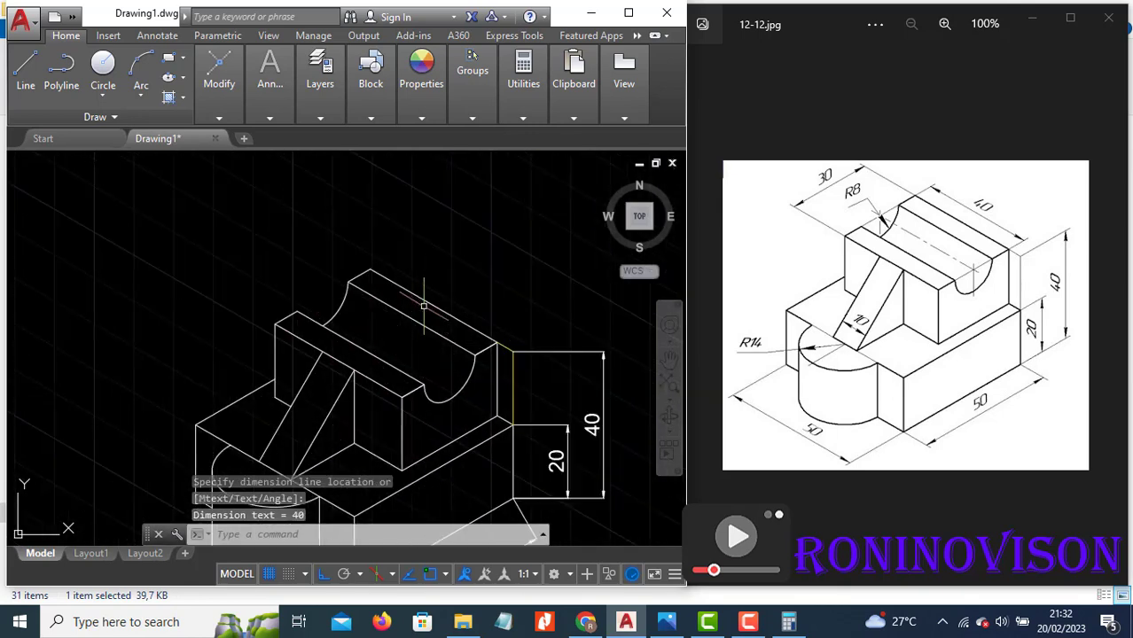
{"action": "key", "text": "Return"}
{"action": "left_click", "coordinate": [371, 270]}
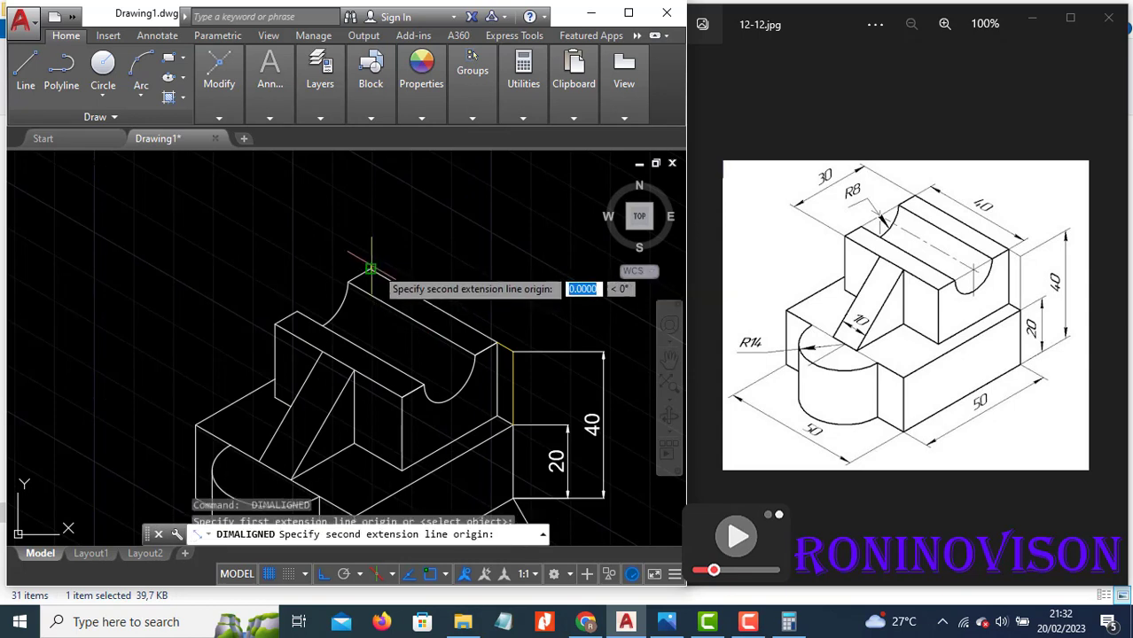
{"action": "left_click", "coordinate": [497, 341]}
{"action": "left_click", "coordinate": [515, 312]}
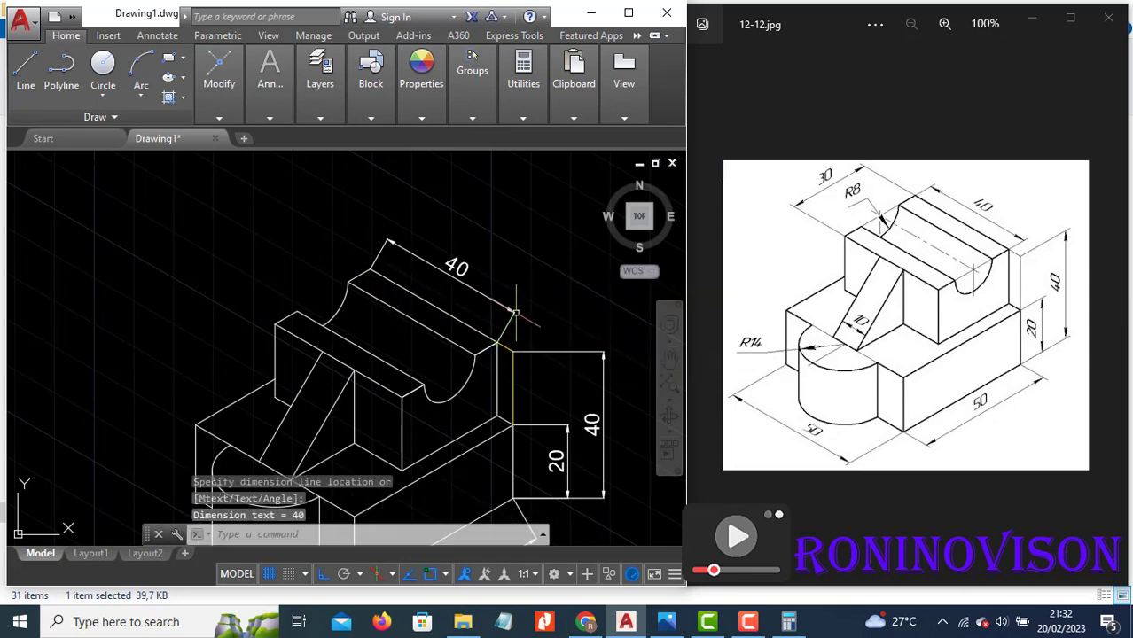
Add an aligned dimension across the upper block's grooved left end, between its two outer top corners
{"action": "key", "text": "Return"}
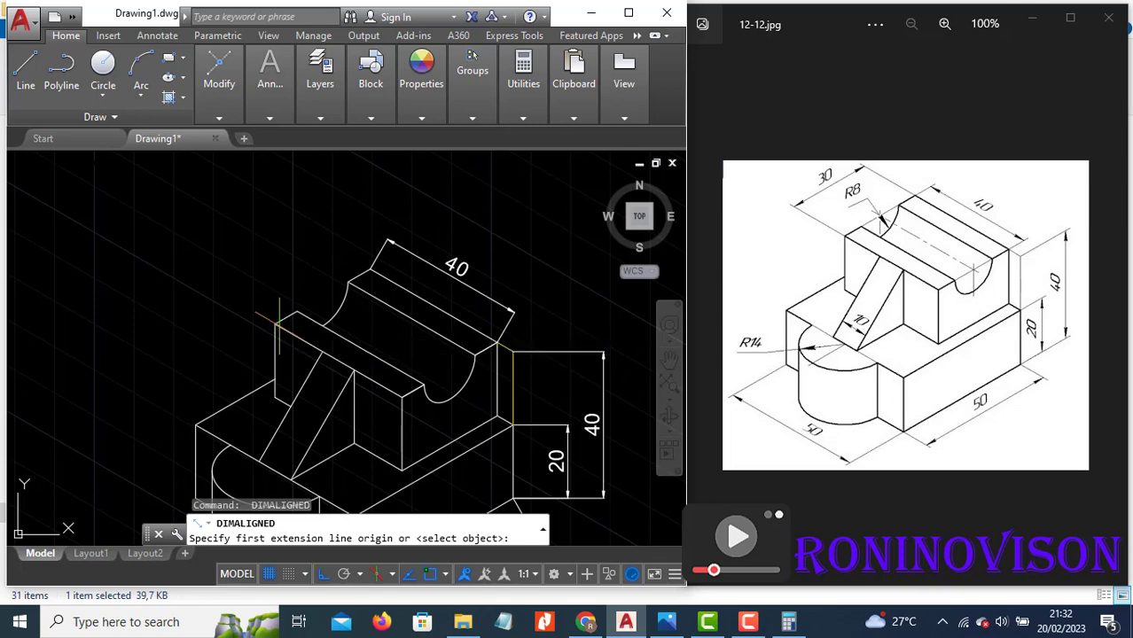
{"action": "left_click", "coordinate": [372, 269]}
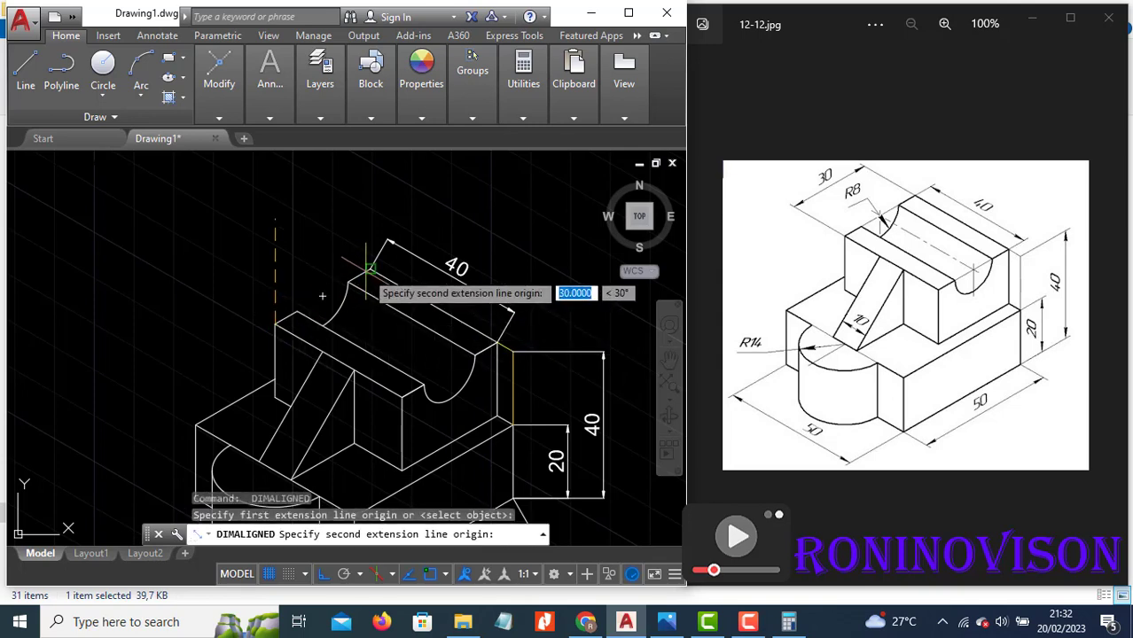
{"action": "left_click", "coordinate": [297, 259]}
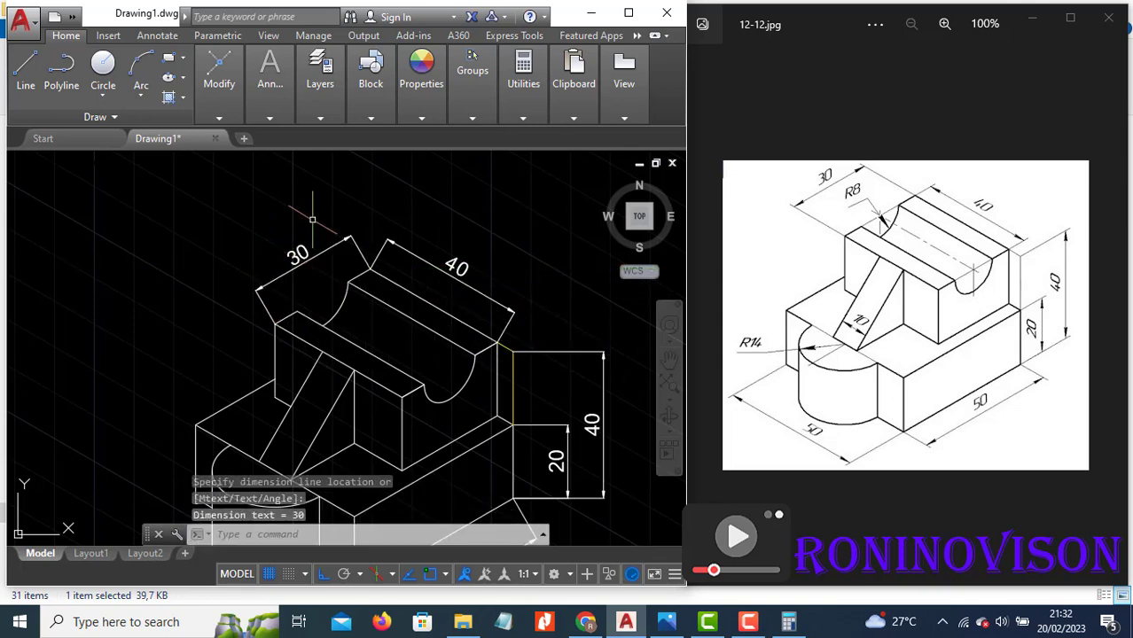
Add an aligned dimension for the sloping rib's width, placed inside the rib just above its lower edge
{"action": "scroll", "coordinate": [327, 219], "scroll_direction": "down", "scroll_amount": 2}
{"action": "key", "text": "Return"}
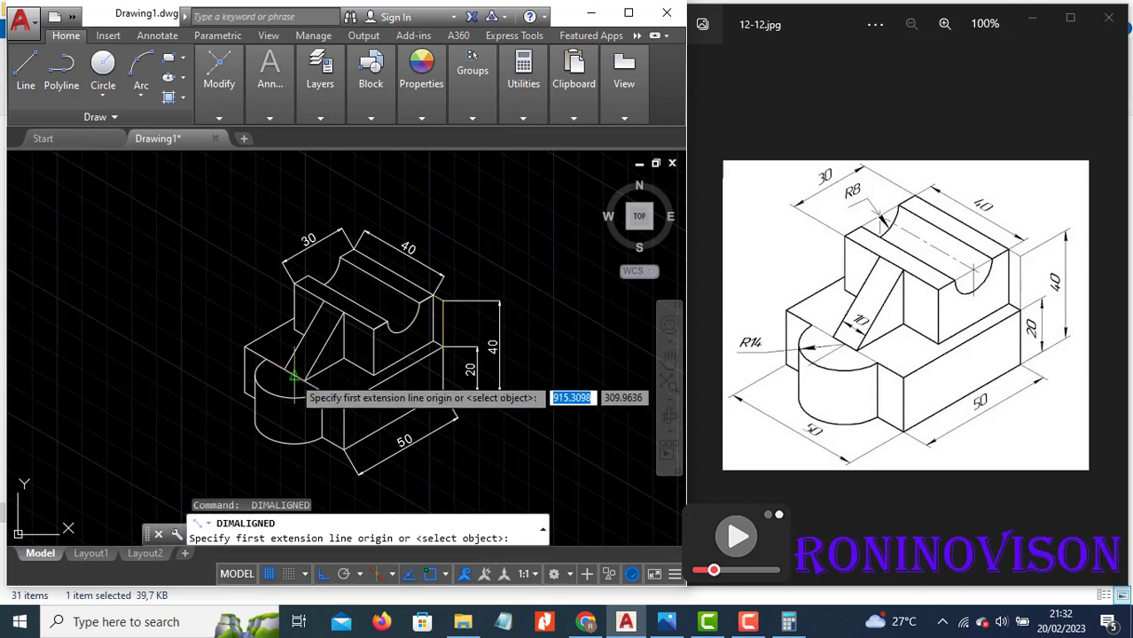
{"action": "left_click", "coordinate": [305, 380]}
{"action": "left_click", "coordinate": [303, 383]}
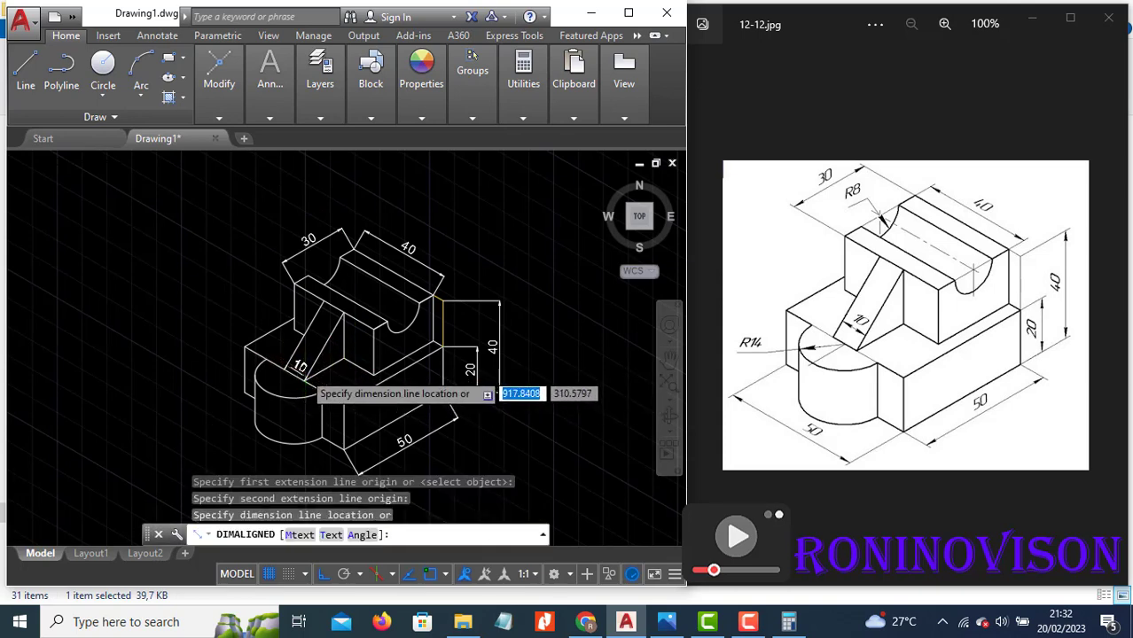
{"action": "scroll", "coordinate": [303, 381], "scroll_direction": "up", "scroll_amount": 3}
{"action": "left_click", "coordinate": [297, 344]}
{"action": "scroll", "coordinate": [350, 326], "scroll_direction": "down", "scroll_amount": 3}
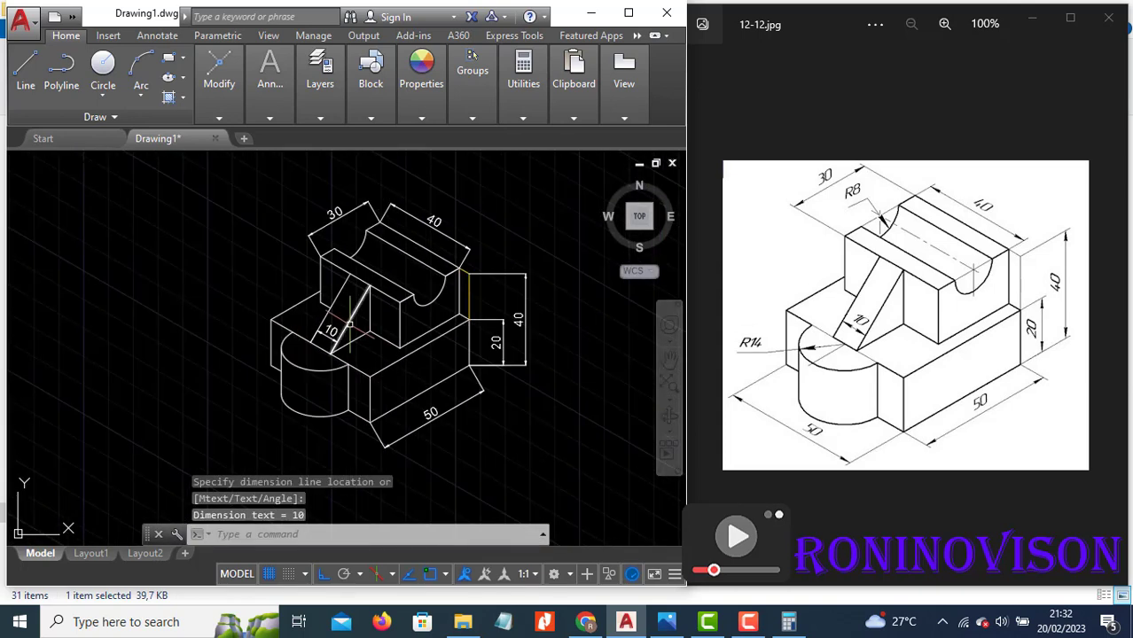
Add an aligned dimension between the base block's lower left and front bottom corners, placed below the rounded projection
{"action": "scroll", "coordinate": [381, 351], "scroll_direction": "down", "scroll_amount": 2}
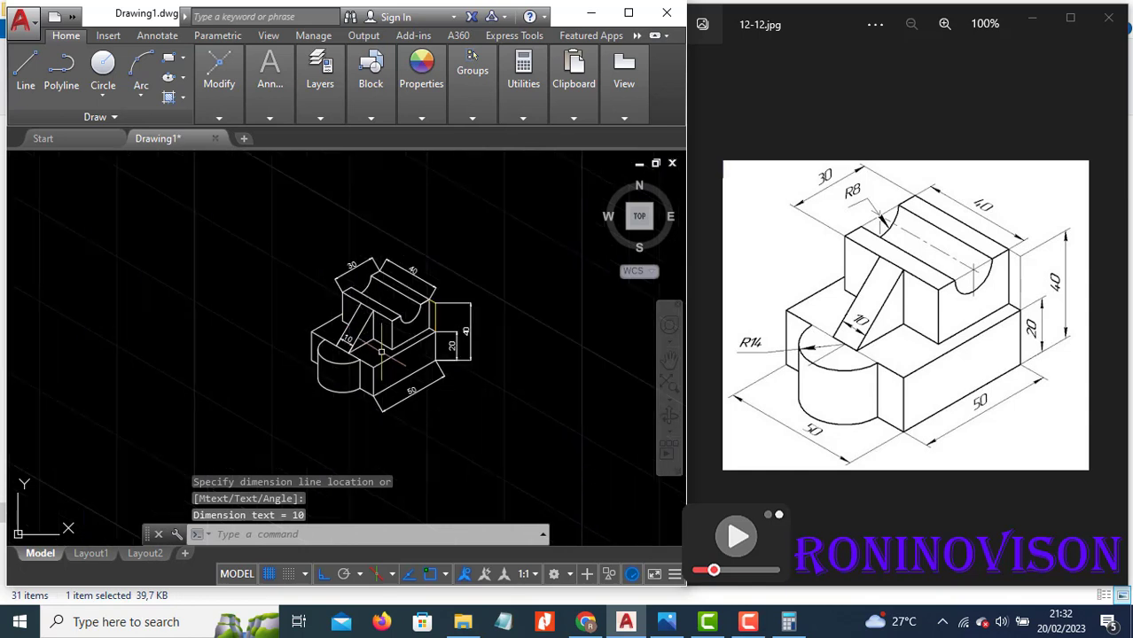
{"action": "key", "text": "Return"}
{"action": "left_click", "coordinate": [312, 363]}
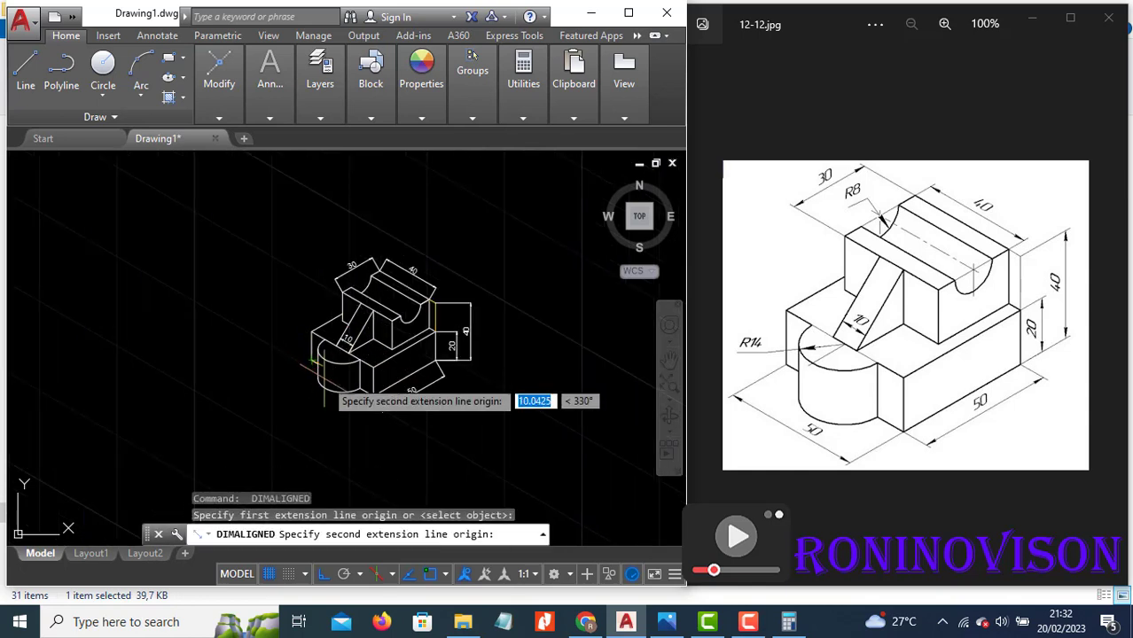
{"action": "left_click", "coordinate": [373, 397]}
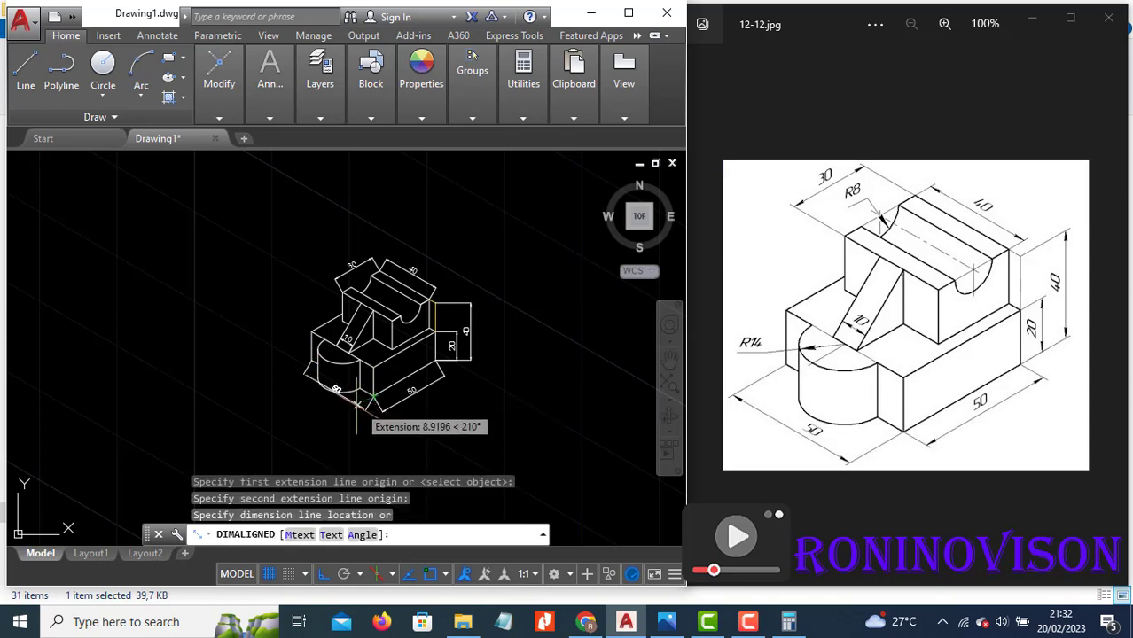
{"action": "left_click", "coordinate": [348, 419]}
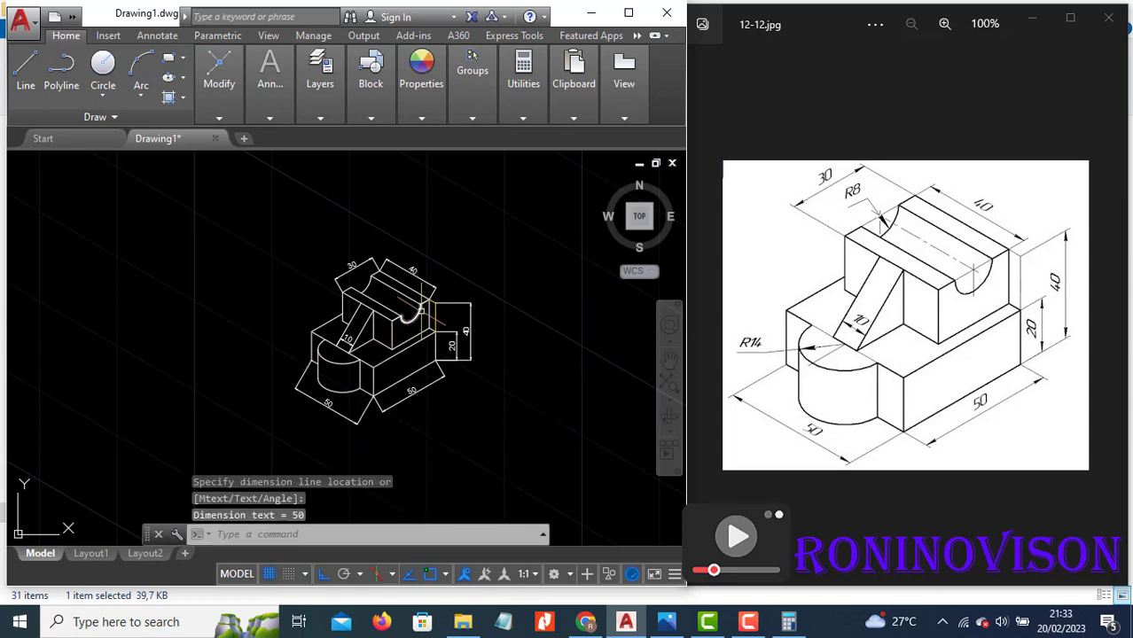
Oblique the base block's long-side 50 dimension with DIMEDIT, aligning its extension lines with the block's rear vertical edge
{"action": "scroll", "coordinate": [415, 309], "scroll_direction": "up", "scroll_amount": 2}
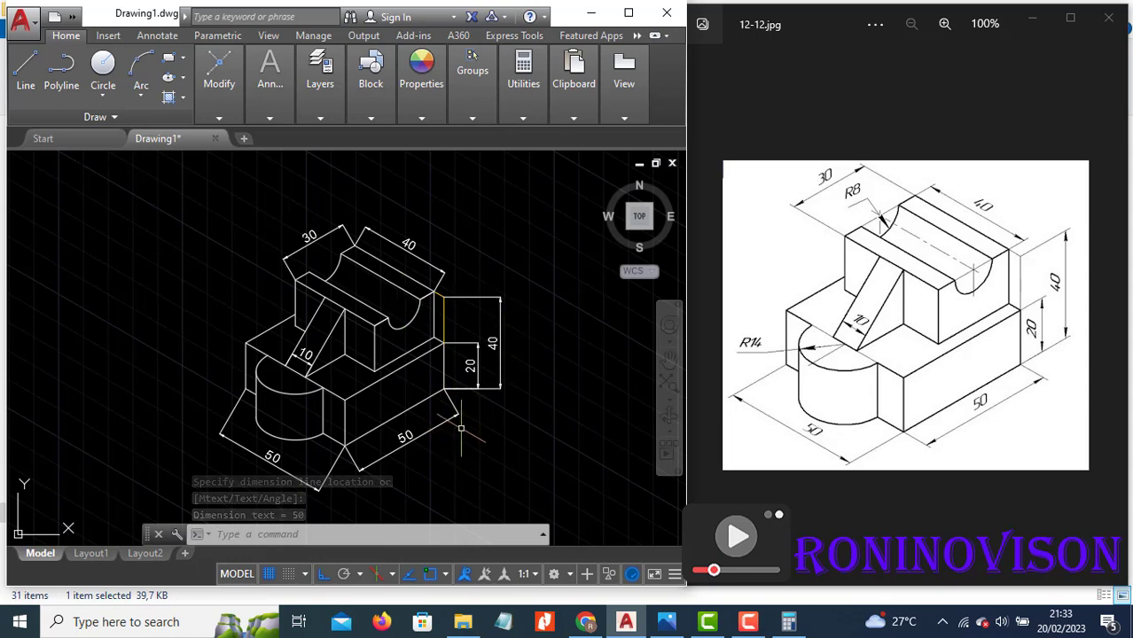
{"action": "type", "text": "dim"}
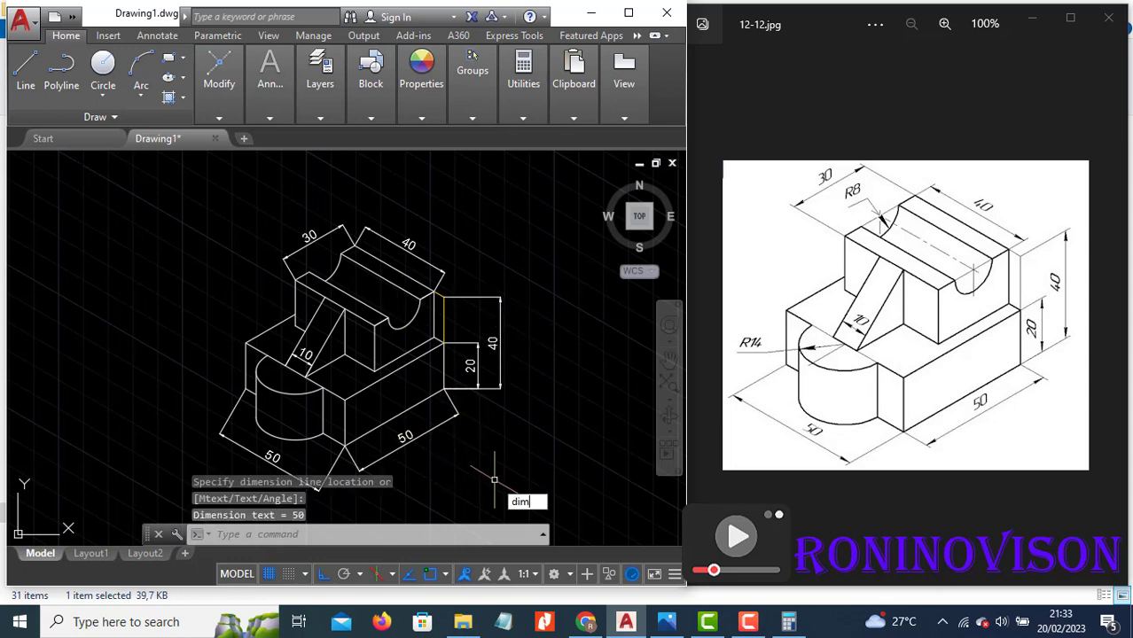
{"action": "type", "text": "ed"}
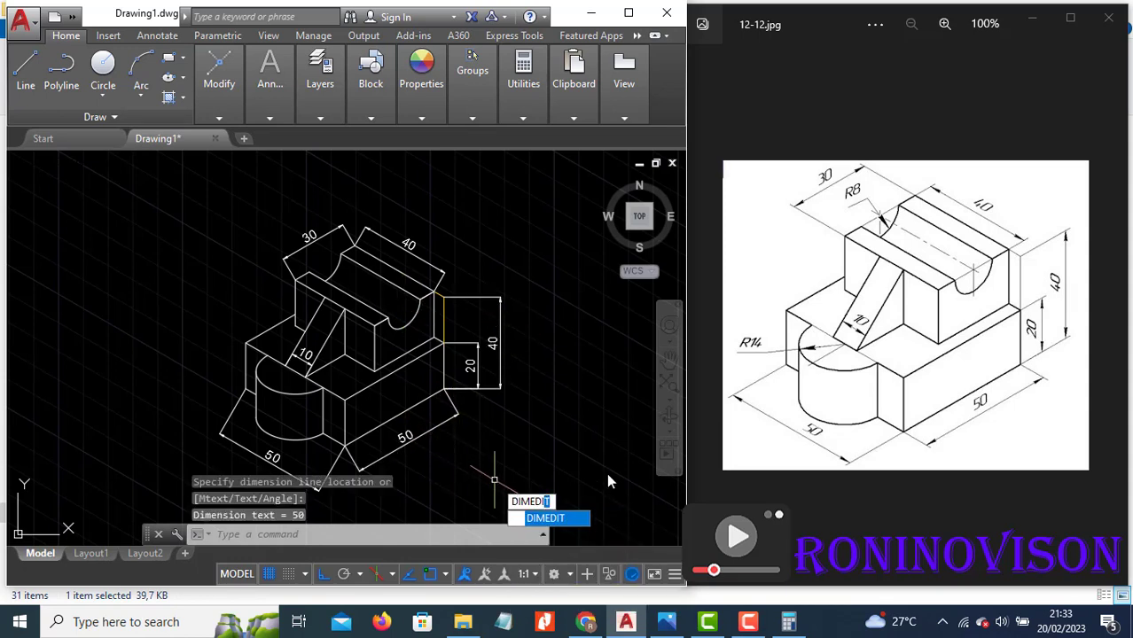
{"action": "type", "text": "i"}
{"action": "left_click", "coordinate": [545, 519]}
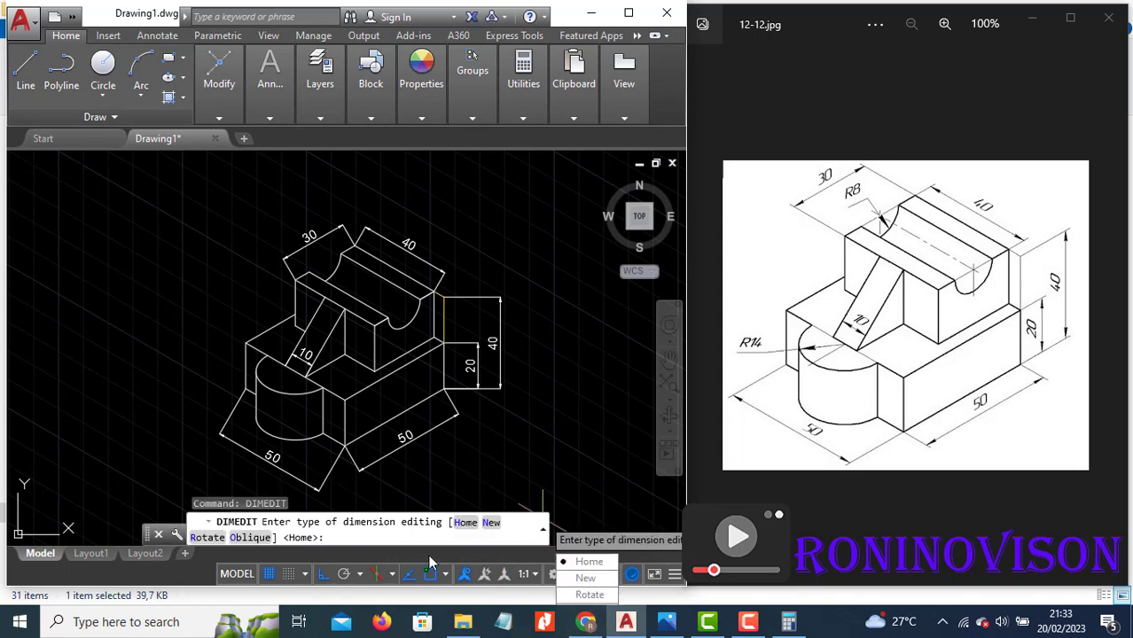
{"action": "left_click", "coordinate": [250, 538]}
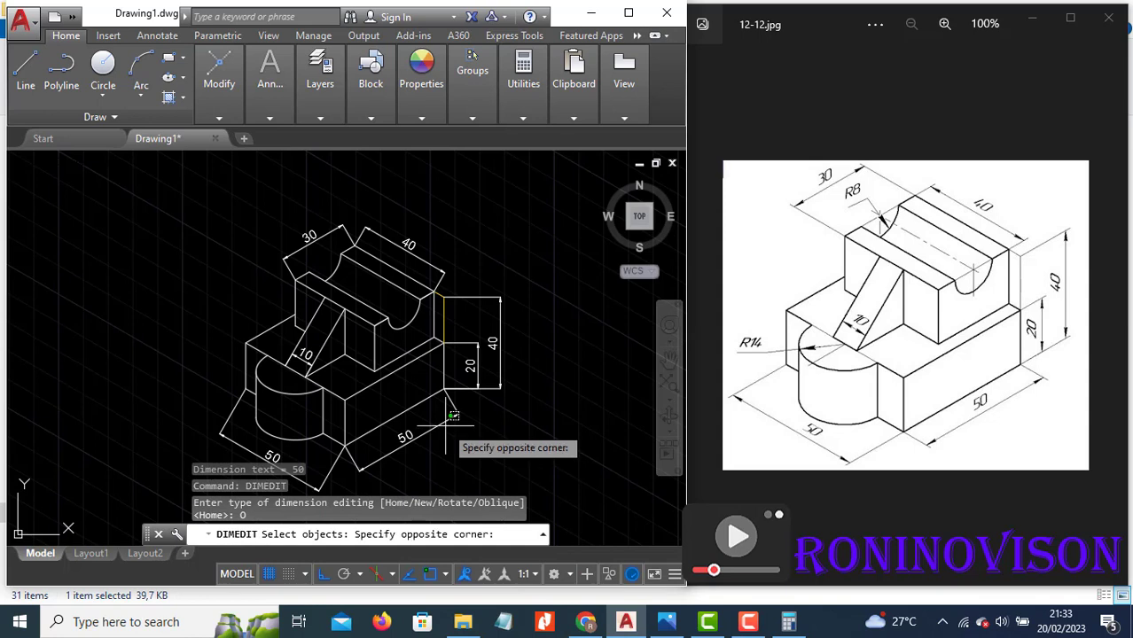
{"action": "left_click", "coordinate": [409, 454]}
{"action": "key", "text": "Return"}
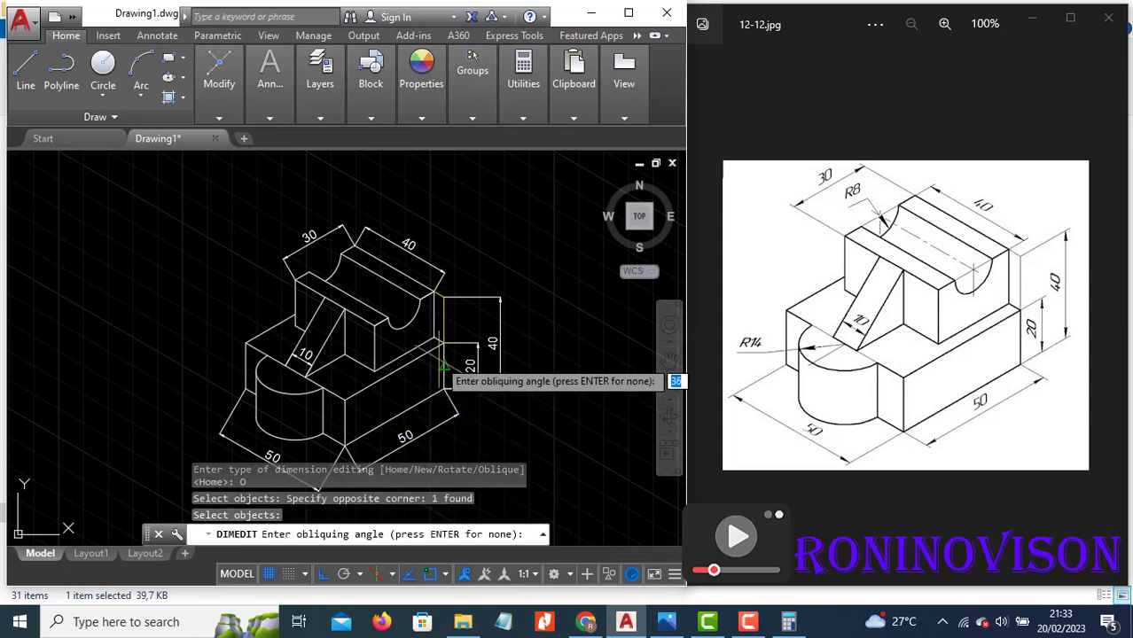
{"action": "left_click", "coordinate": [444, 343]}
{"action": "left_click", "coordinate": [444, 388]}
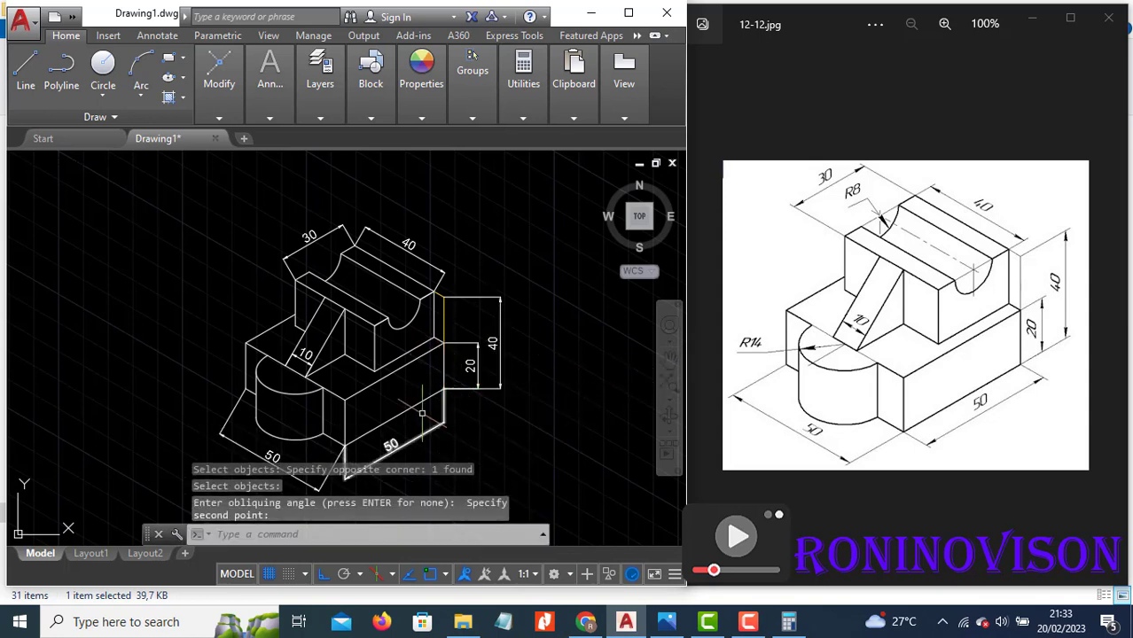
Oblique the 20 height dimension with DIMEDIT, using the two ends of the base block's long top edge as direction
{"action": "left_click", "coordinate": [470, 381]}
{"action": "key", "text": "Return"}
{"action": "left_click", "coordinate": [529, 478]}
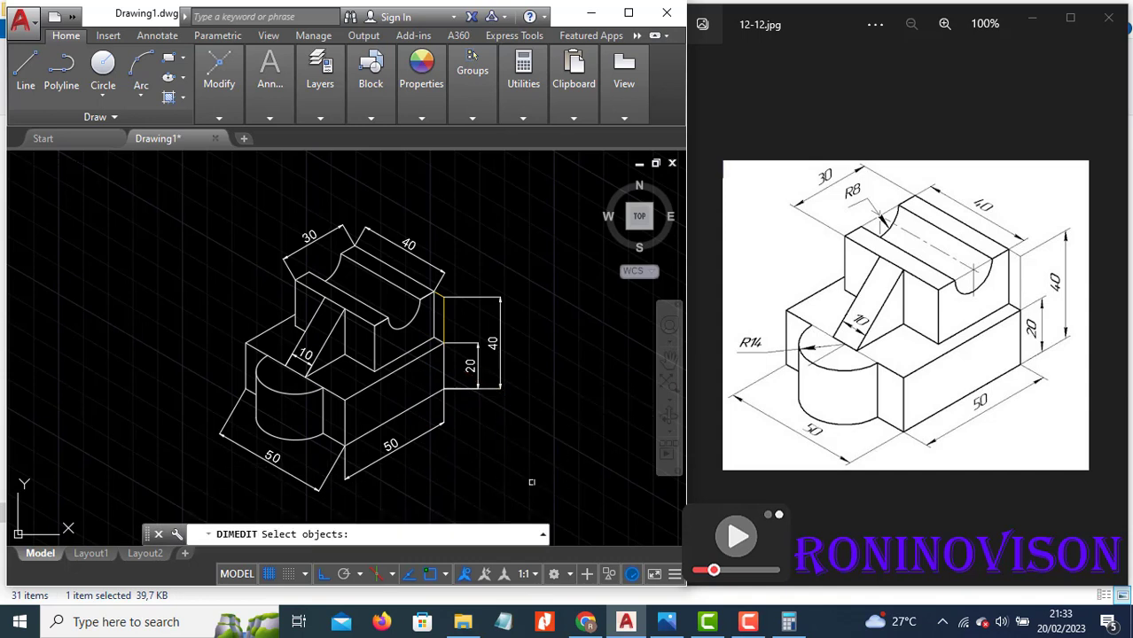
{"action": "left_click", "coordinate": [477, 359]}
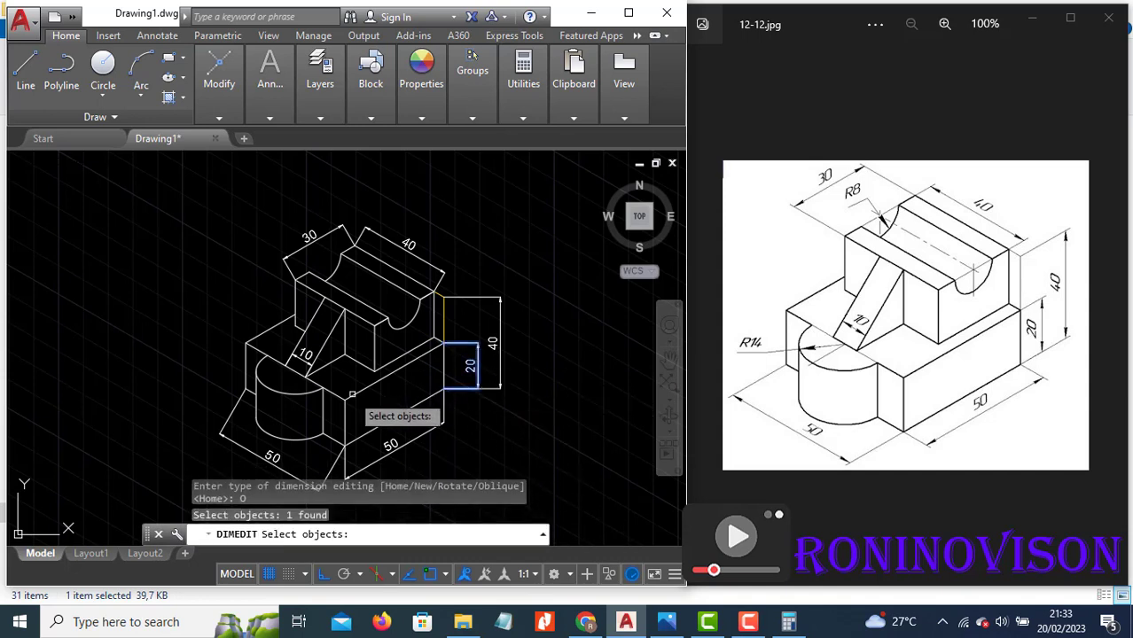
{"action": "key", "text": "Return"}
{"action": "left_click", "coordinate": [346, 396]}
{"action": "left_click", "coordinate": [444, 342]}
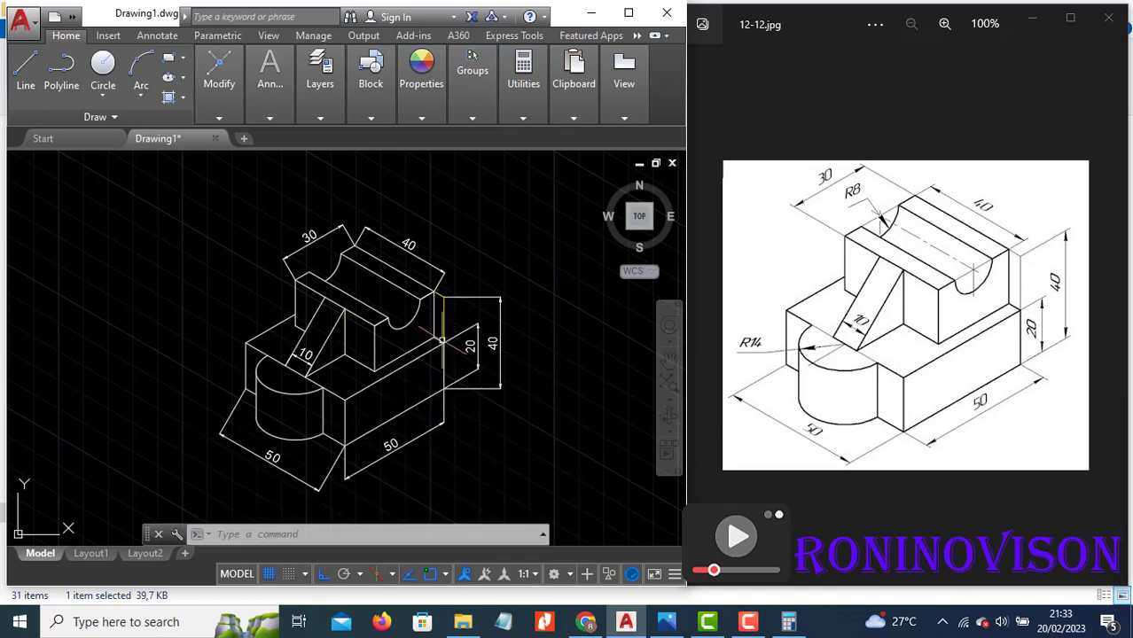
Oblique the overall 40 height dimension with DIMEDIT so it follows the direction of the base block's long top edge
{"action": "key", "text": "Return"}
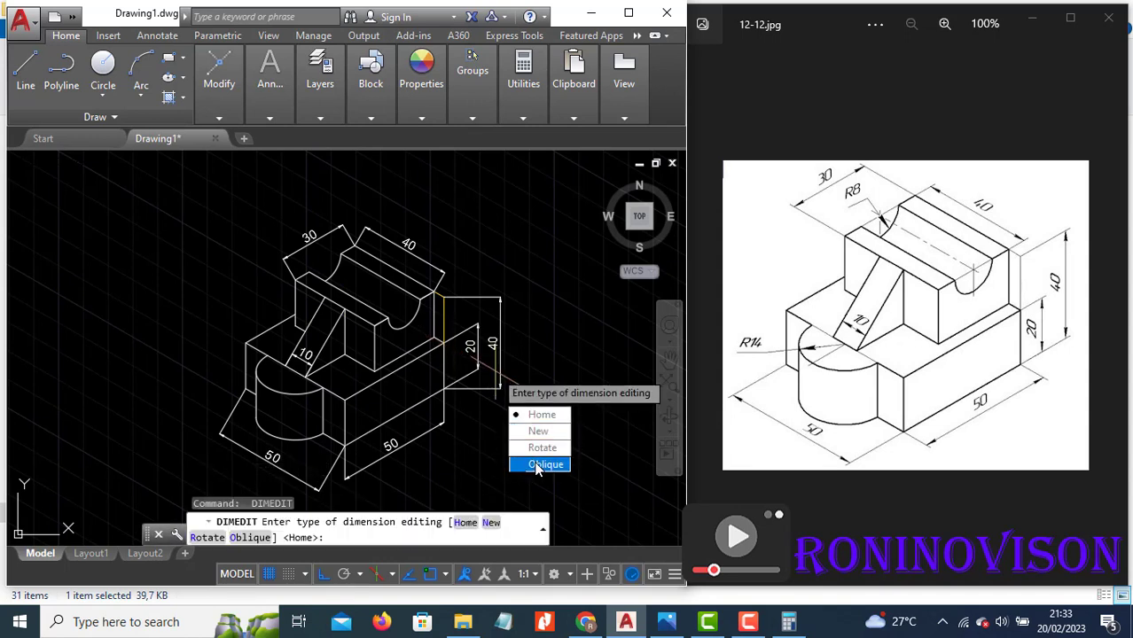
{"action": "left_click", "coordinate": [540, 463]}
{"action": "left_click", "coordinate": [488, 332]}
{"action": "key", "text": "Return"}
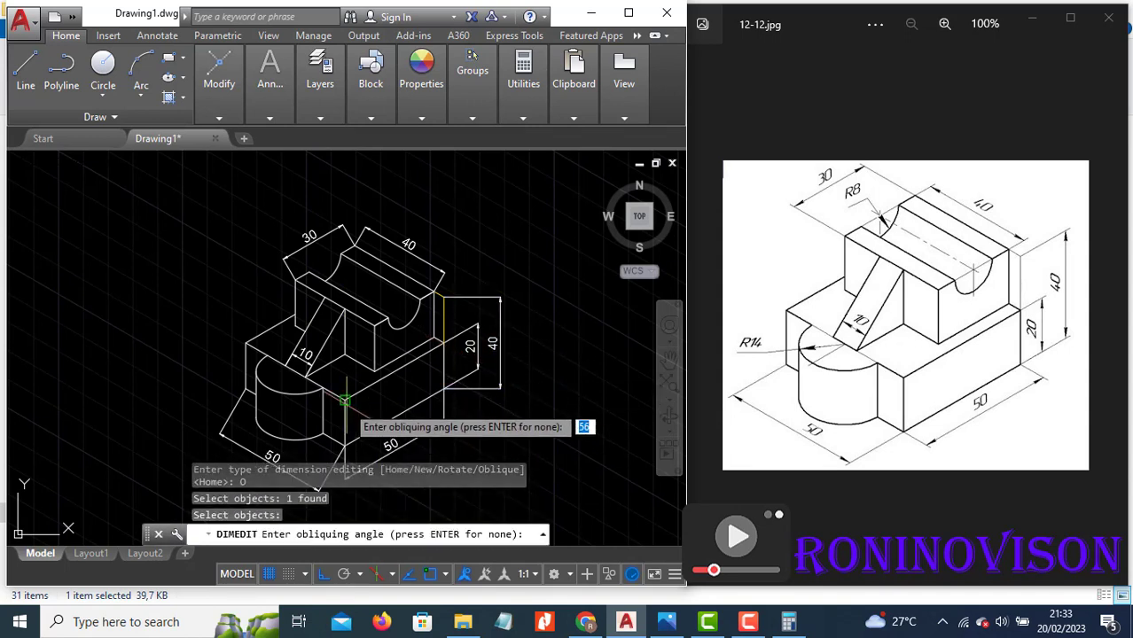
{"action": "left_click", "coordinate": [345, 400]}
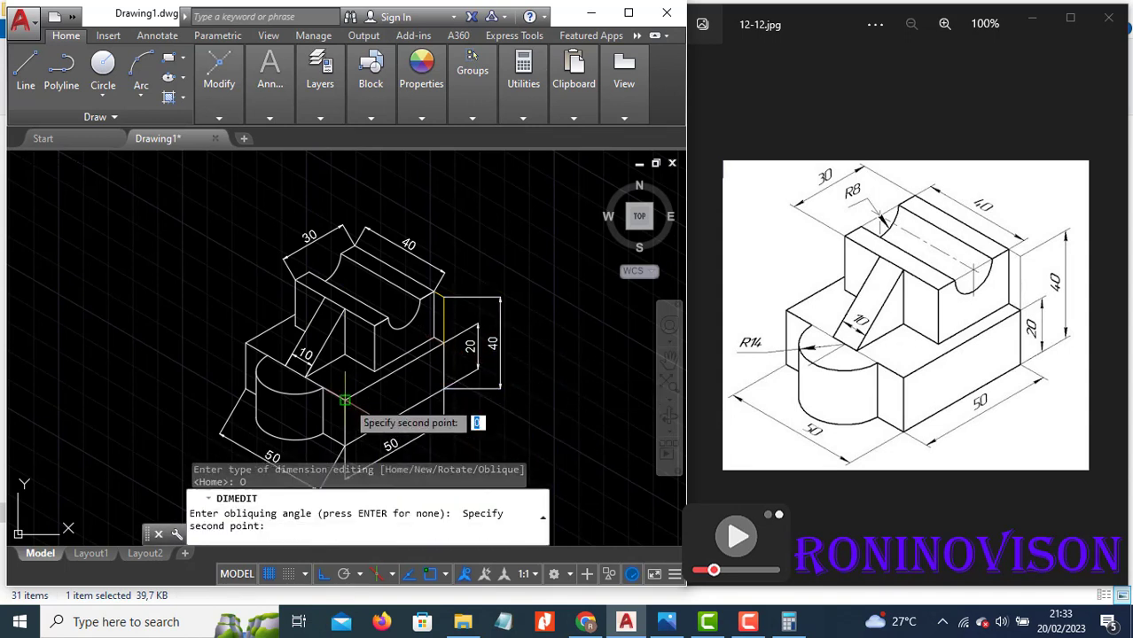
{"action": "left_click", "coordinate": [443, 342]}
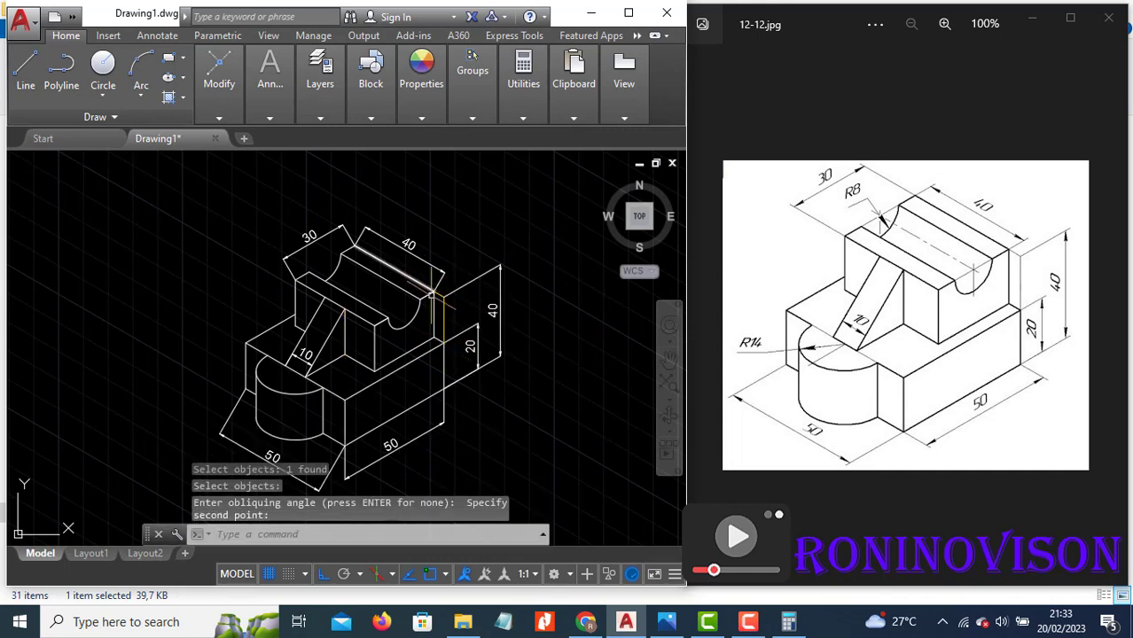
Oblique the upper block's 40 length dimension with DIMEDIT, following the short top edge between the groove and the rear corner
{"action": "key", "text": "Return"}
{"action": "key", "text": "Down"}
{"action": "left_click", "coordinate": [480, 383]}
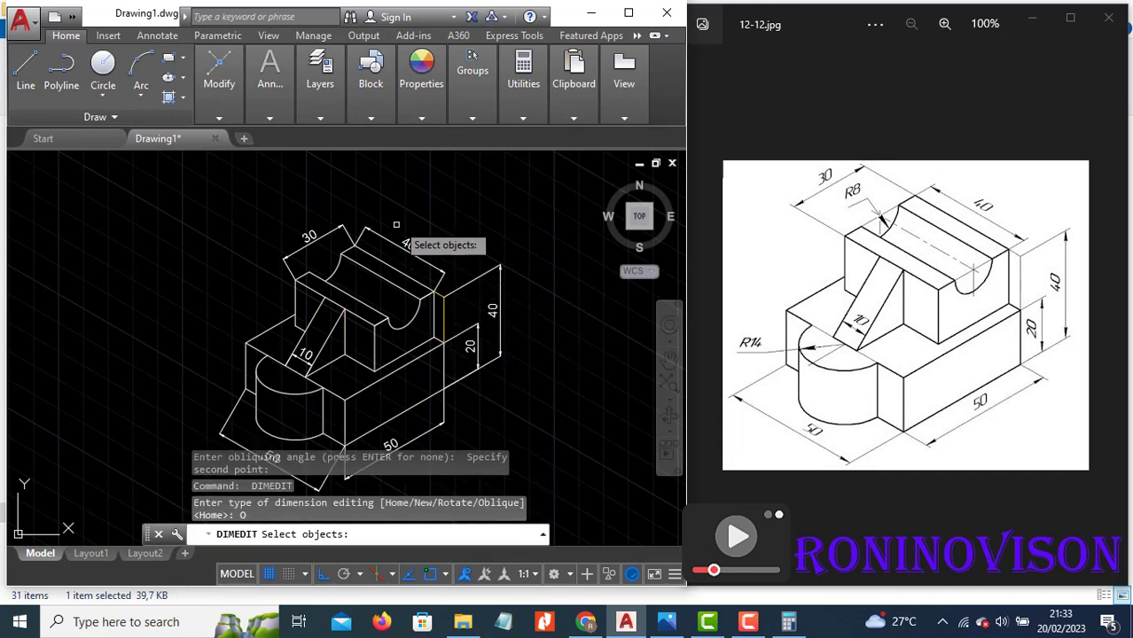
{"action": "left_click", "coordinate": [406, 250]}
{"action": "key", "text": "Return"}
{"action": "left_click", "coordinate": [418, 299]}
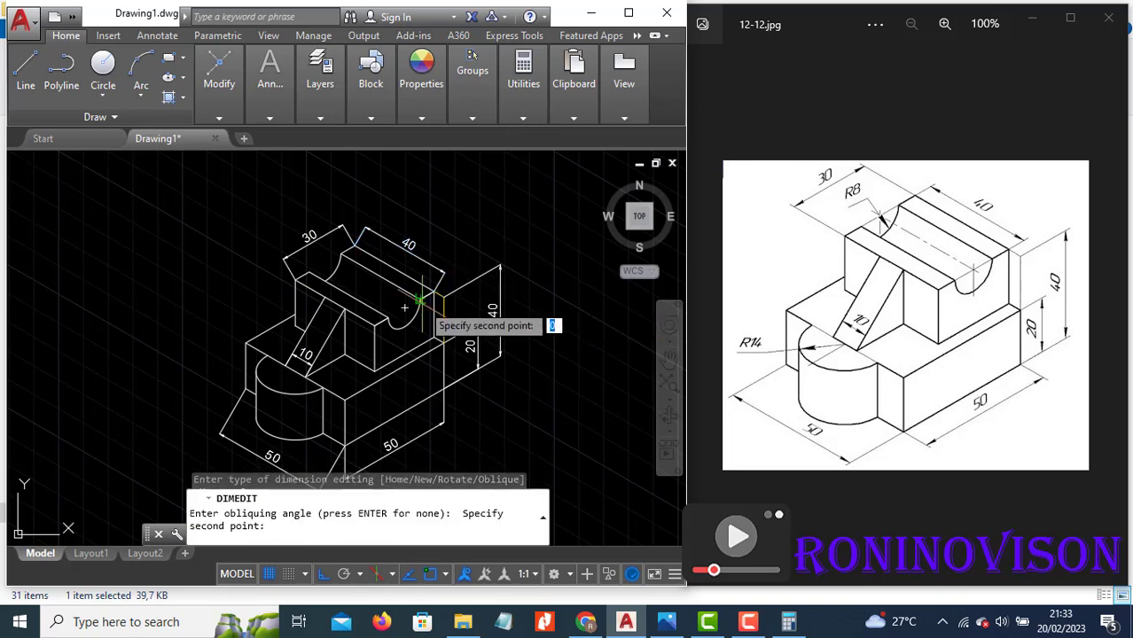
{"action": "scroll", "coordinate": [420, 298], "scroll_direction": "up", "scroll_amount": 5}
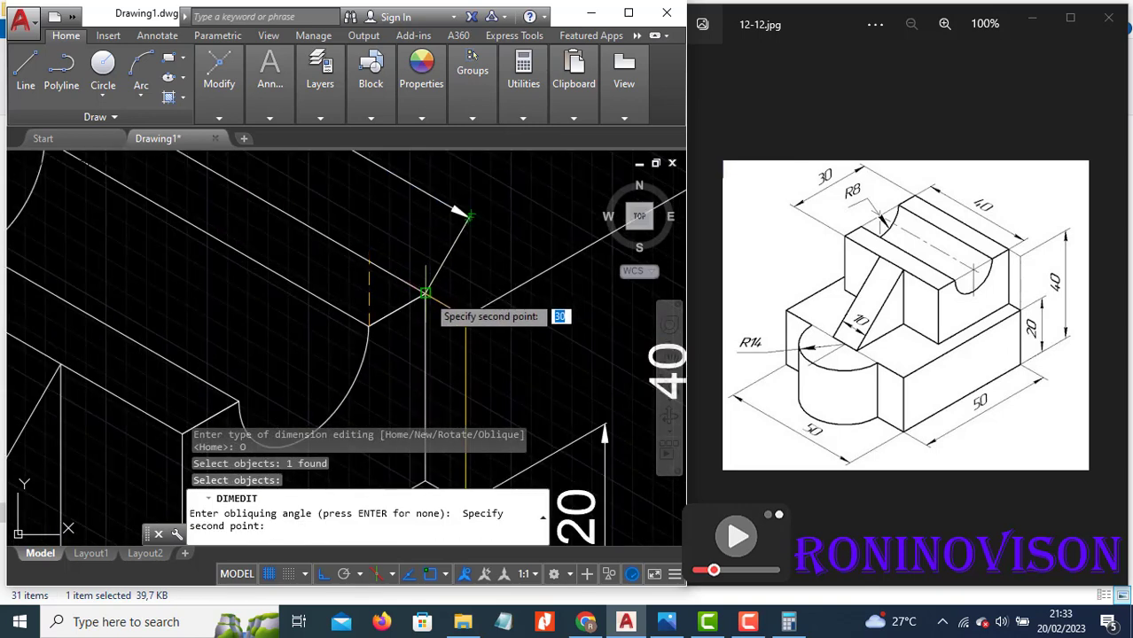
{"action": "left_click", "coordinate": [426, 292]}
{"action": "scroll", "coordinate": [531, 343], "scroll_direction": "down", "scroll_amount": 5}
Oblique the upper block's 30 width dimension with DIMEDIT, aligning its extension lines with the block's long rear top edge
{"action": "key", "text": "Return"}
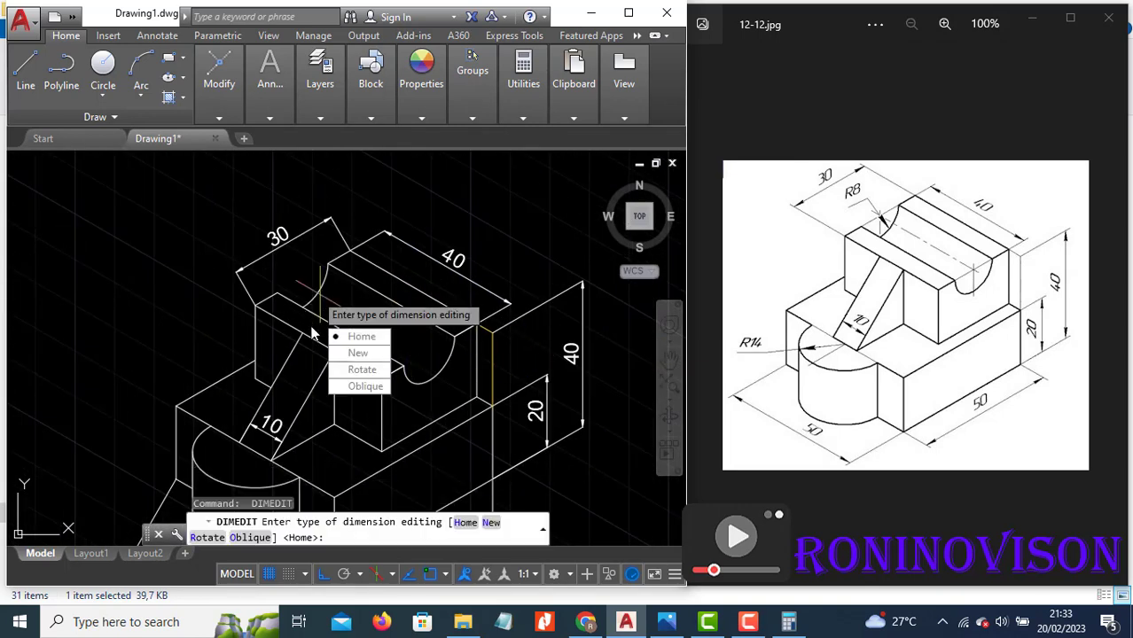
{"action": "left_click", "coordinate": [354, 388]}
{"action": "left_click", "coordinate": [274, 236]}
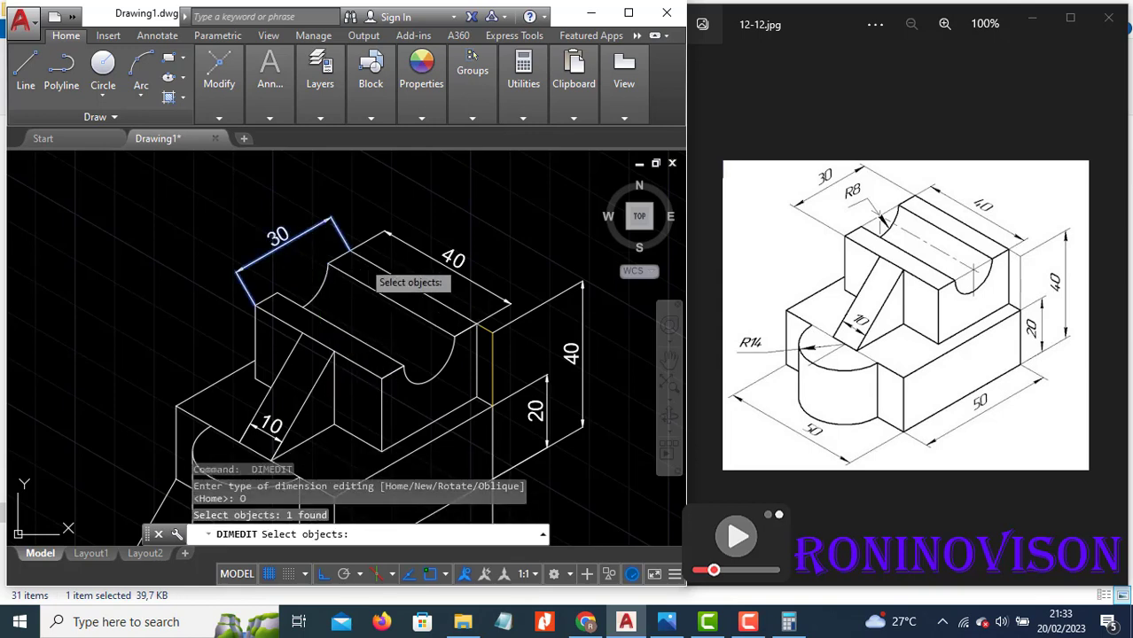
{"action": "key", "text": "Return"}
{"action": "left_click", "coordinate": [477, 325]}
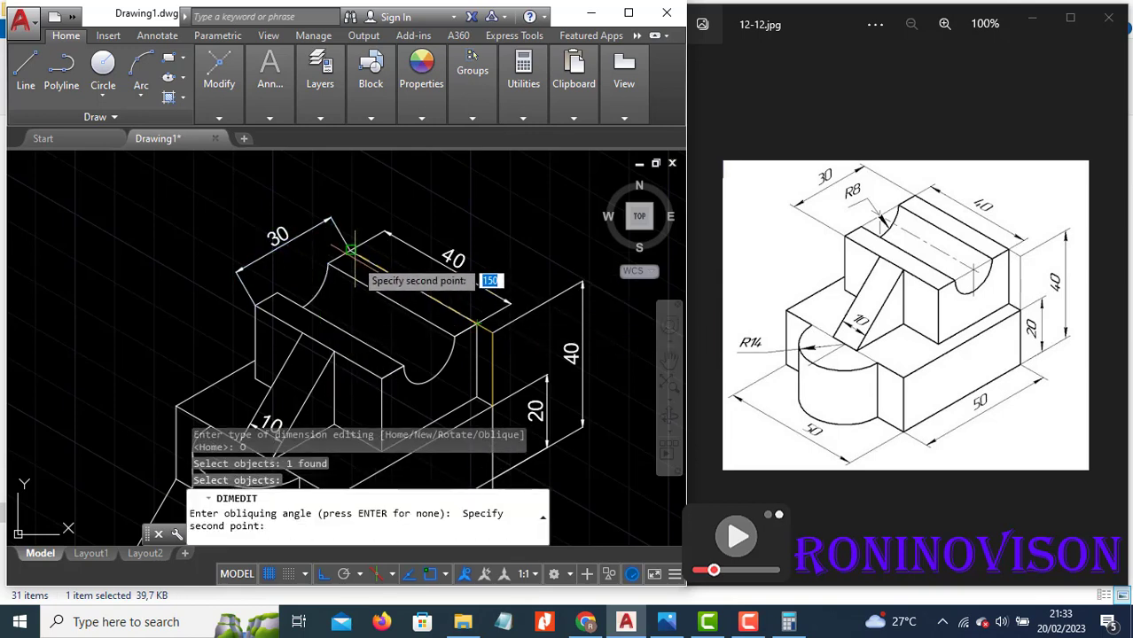
{"action": "left_click", "coordinate": [371, 286]}
{"action": "scroll", "coordinate": [390, 337], "scroll_direction": "down", "scroll_amount": 5}
Oblique the 50 dimension below the rounded projection with DIMEDIT, picking the ends of the base block's front vertical edge
{"action": "key", "text": "Return"}
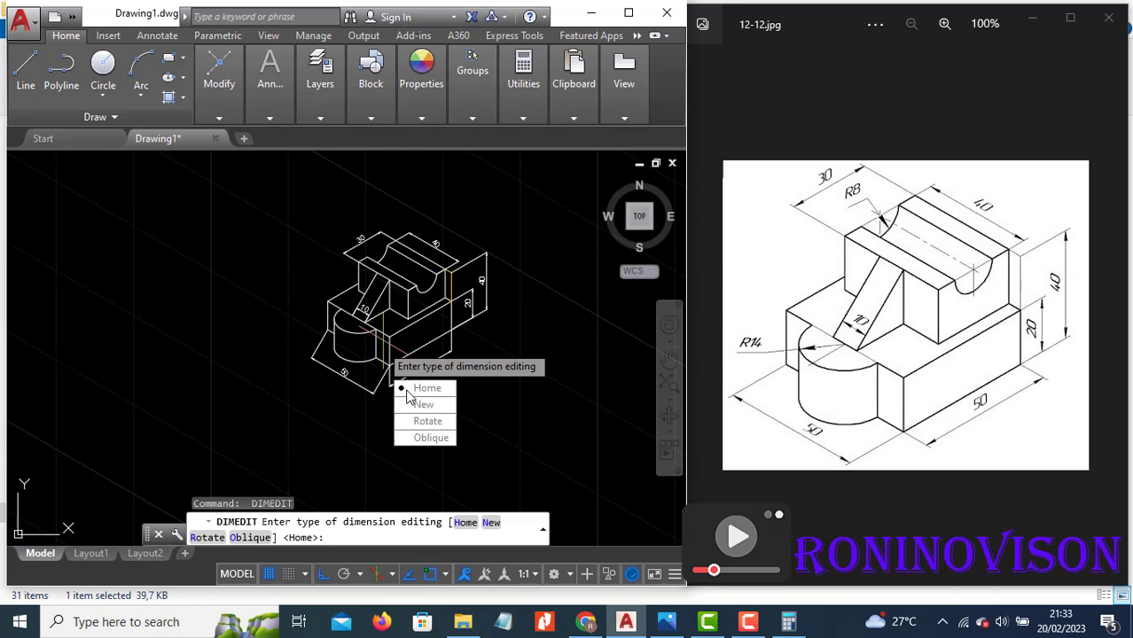
{"action": "left_click", "coordinate": [429, 438]}
{"action": "scroll", "coordinate": [377, 377], "scroll_direction": "up", "scroll_amount": 4}
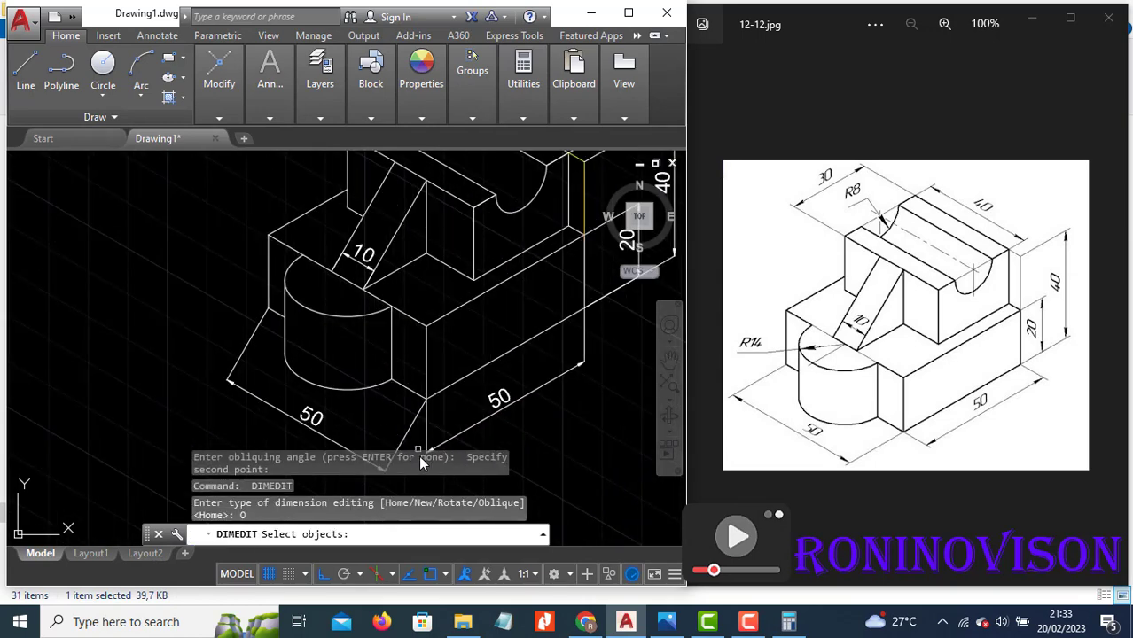
{"action": "left_click", "coordinate": [405, 433]}
{"action": "key", "text": "Return"}
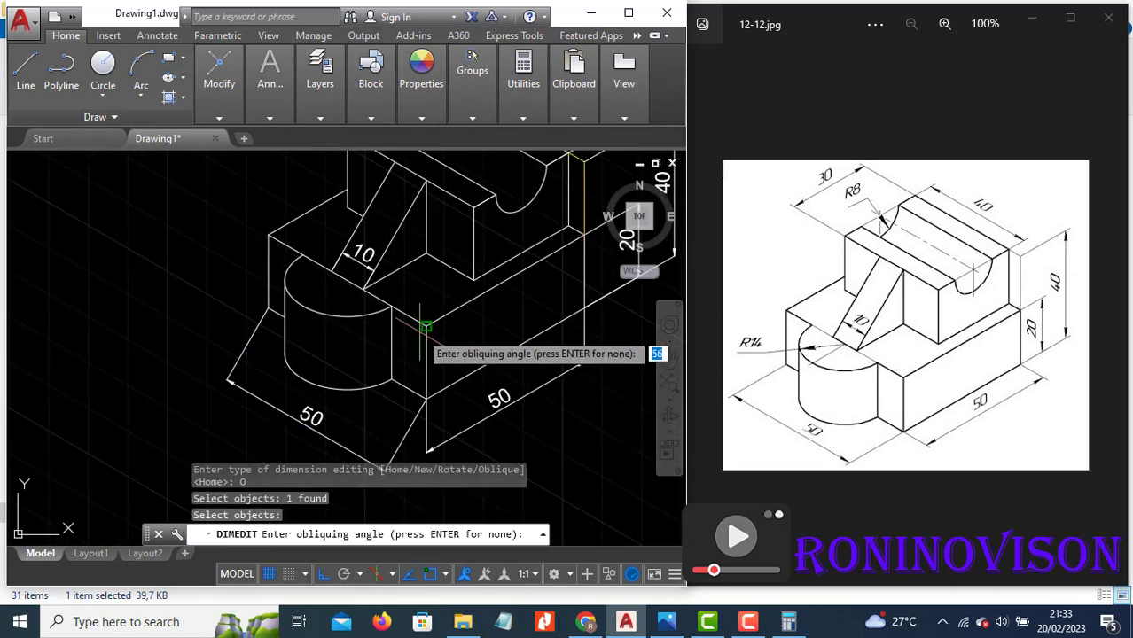
{"action": "left_click", "coordinate": [427, 325]}
{"action": "left_click", "coordinate": [426, 400]}
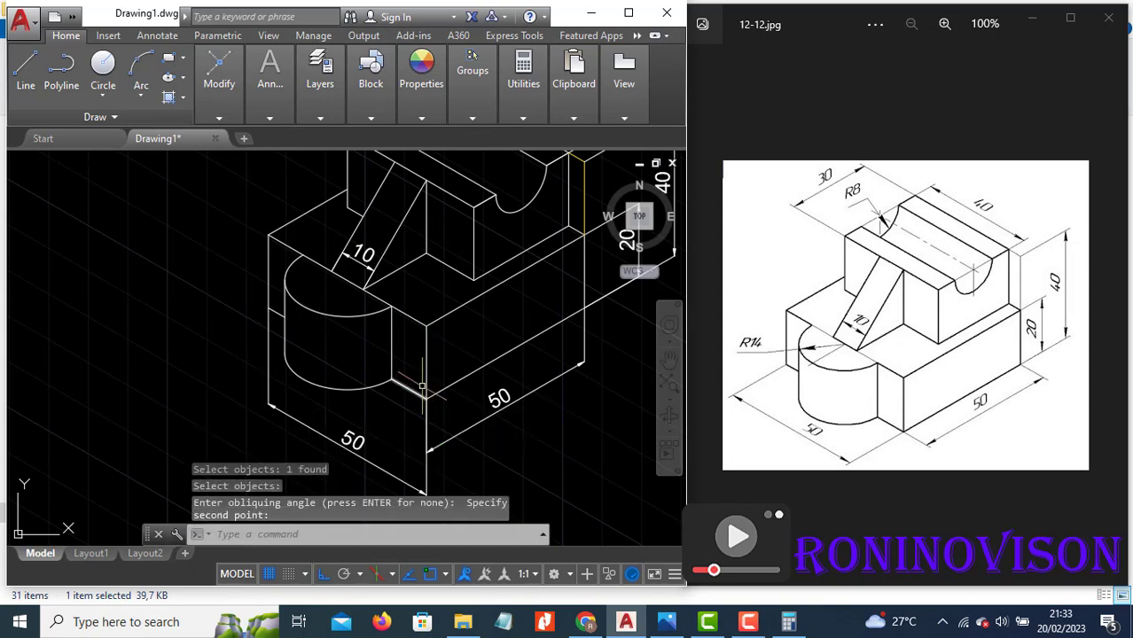
{"action": "scroll", "coordinate": [423, 387], "scroll_direction": "down", "scroll_amount": 2}
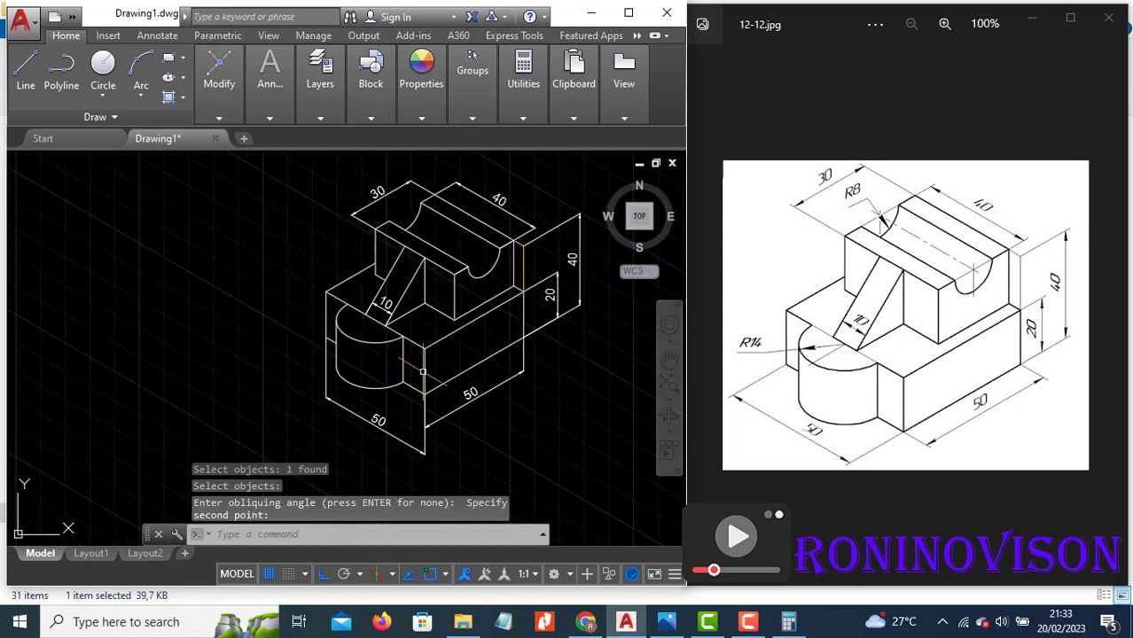
Reposition the dimension lines of the two 50 base dimensions so they meet at one point below the front vertical edge
{"action": "left_click", "coordinate": [386, 435]}
{"action": "left_click", "coordinate": [378, 420]}
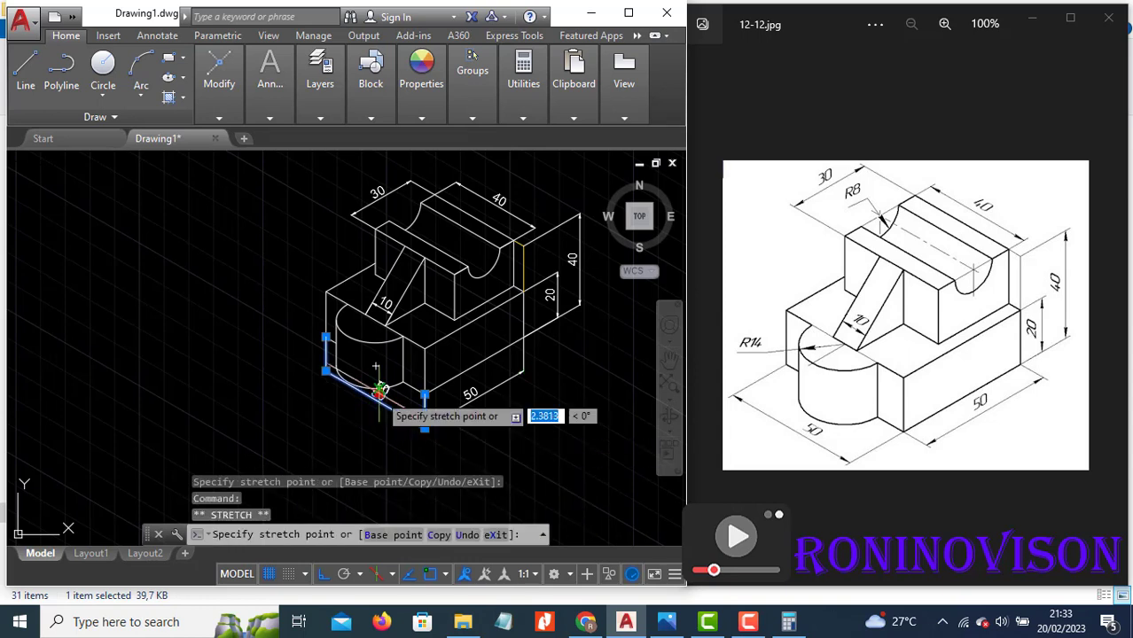
{"action": "left_click", "coordinate": [475, 399]}
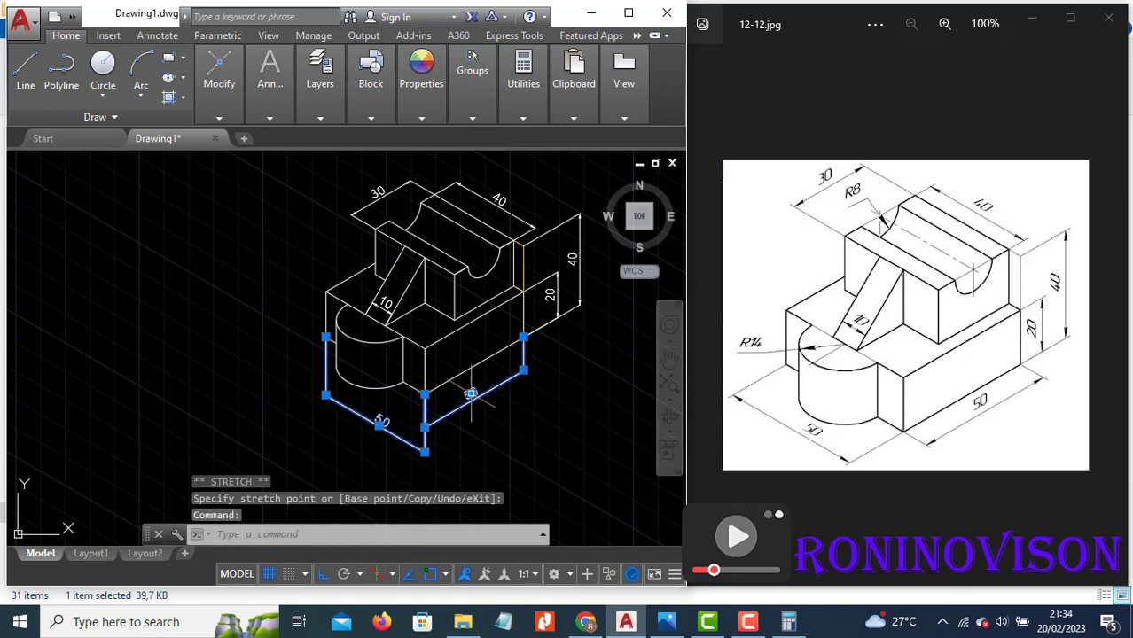
{"action": "left_click", "coordinate": [471, 399]}
{"action": "left_click", "coordinate": [471, 426]}
{"action": "key", "text": "Escape"}
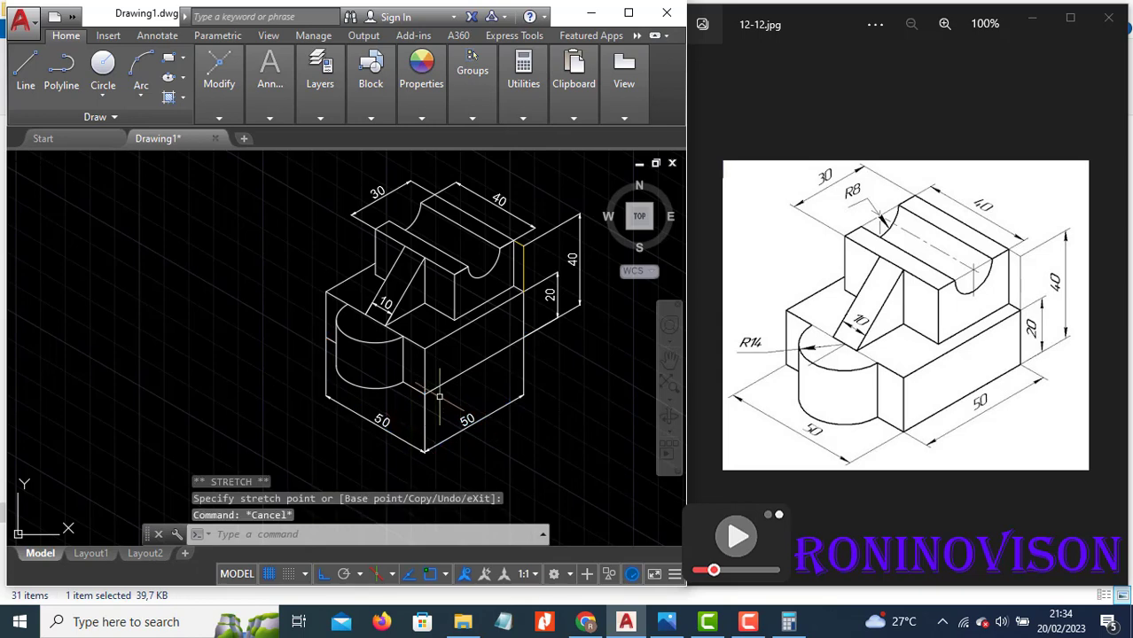
Examine the dimensioned isometric bracket, checking the obliqued dimensions around the base, rib and grooved upper block
{"action": "scroll", "coordinate": [471, 426], "scroll_direction": "down", "scroll_amount": 2}
{"action": "scroll", "coordinate": [421, 419], "scroll_direction": "up", "scroll_amount": 2}
{"action": "scroll", "coordinate": [430, 359], "scroll_direction": "up", "scroll_amount": 2}
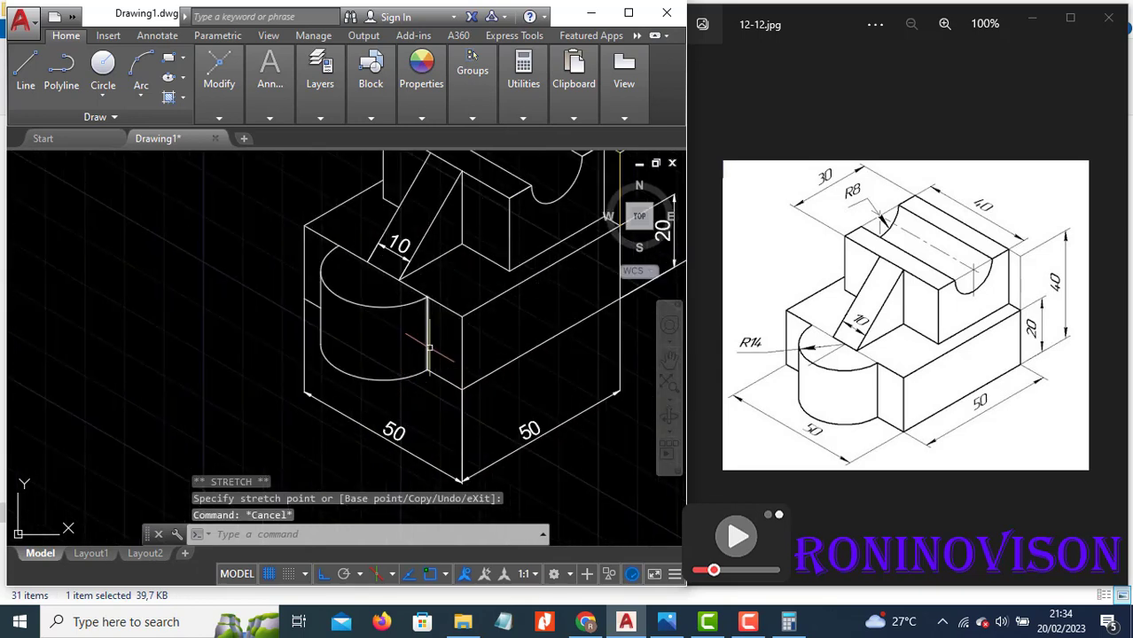
{"action": "scroll", "coordinate": [425, 405], "scroll_direction": "down", "scroll_amount": 3}
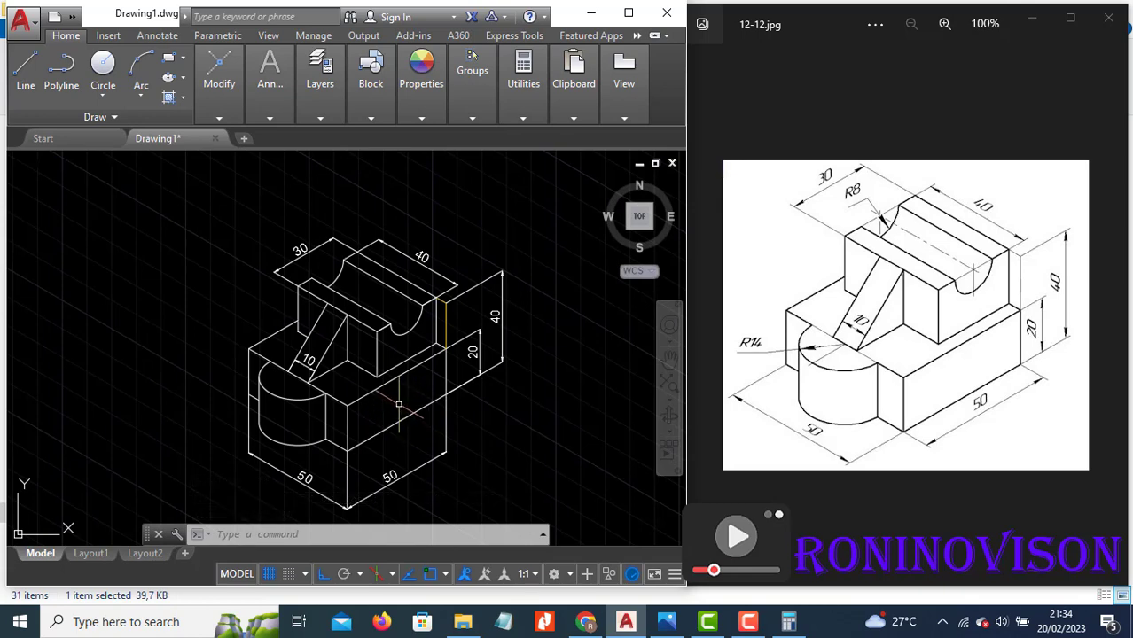
{"action": "middle_click_drag", "start_coordinate": [404, 350], "coordinate": [437, 320]}
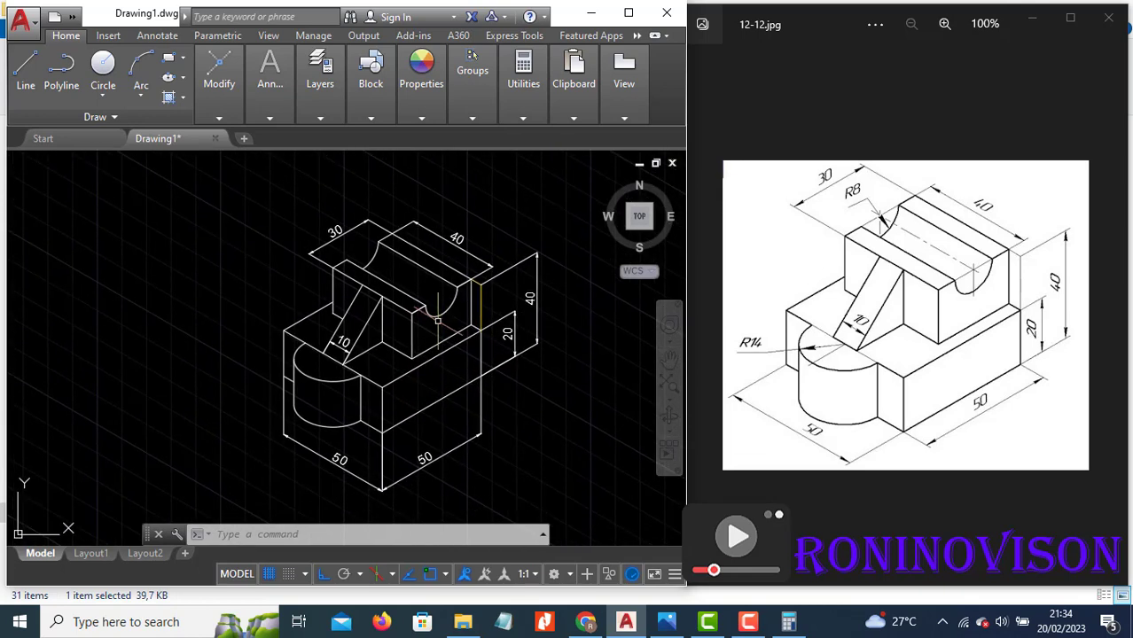
{"action": "scroll", "coordinate": [423, 323], "scroll_direction": "up", "scroll_amount": 2}
{"action": "scroll", "coordinate": [450, 377], "scroll_direction": "down", "scroll_amount": 2}
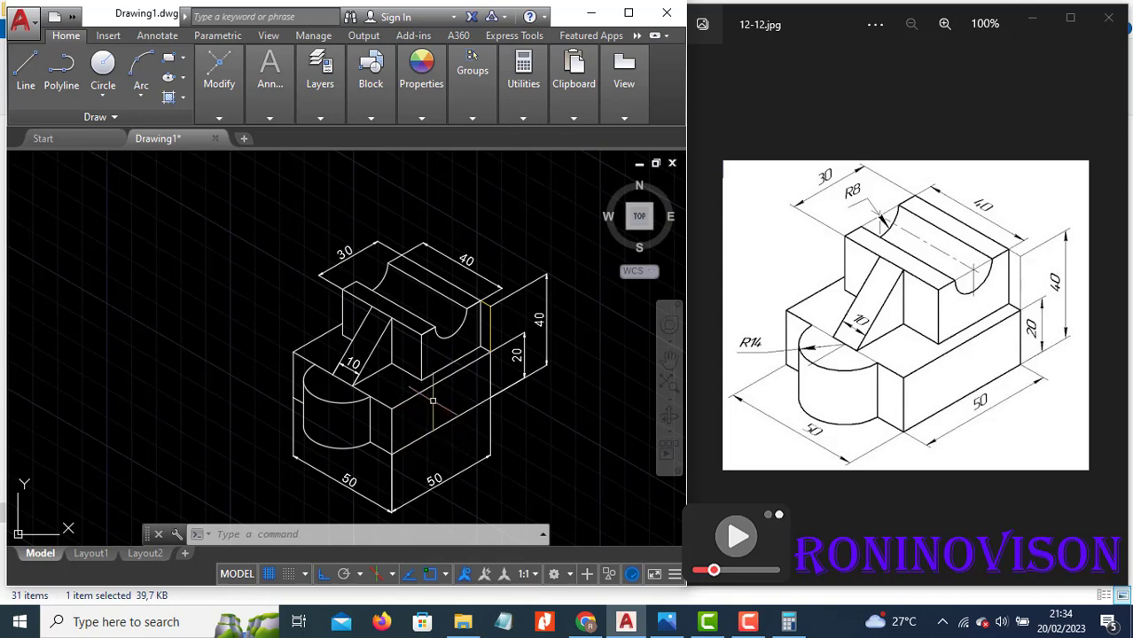
{"action": "scroll", "coordinate": [432, 401], "scroll_direction": "up", "scroll_amount": 2}
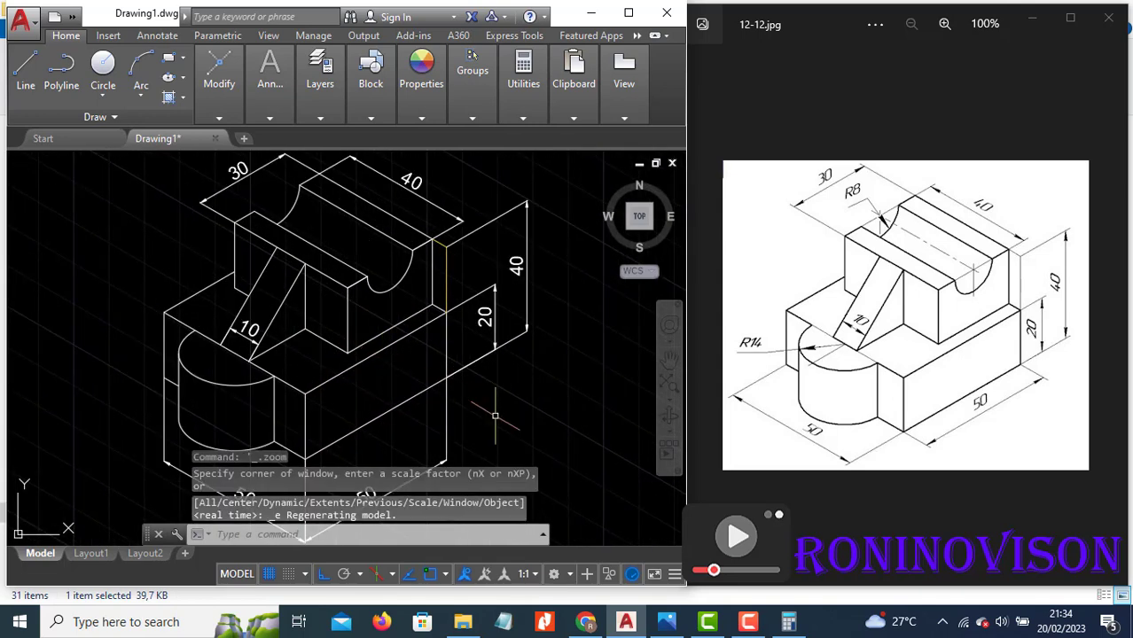
{"action": "left_click", "coordinate": [535, 428]}
{"action": "key", "text": "Escape"}
{"action": "key", "text": "Escape"}
{"action": "key", "text": "Escape"}
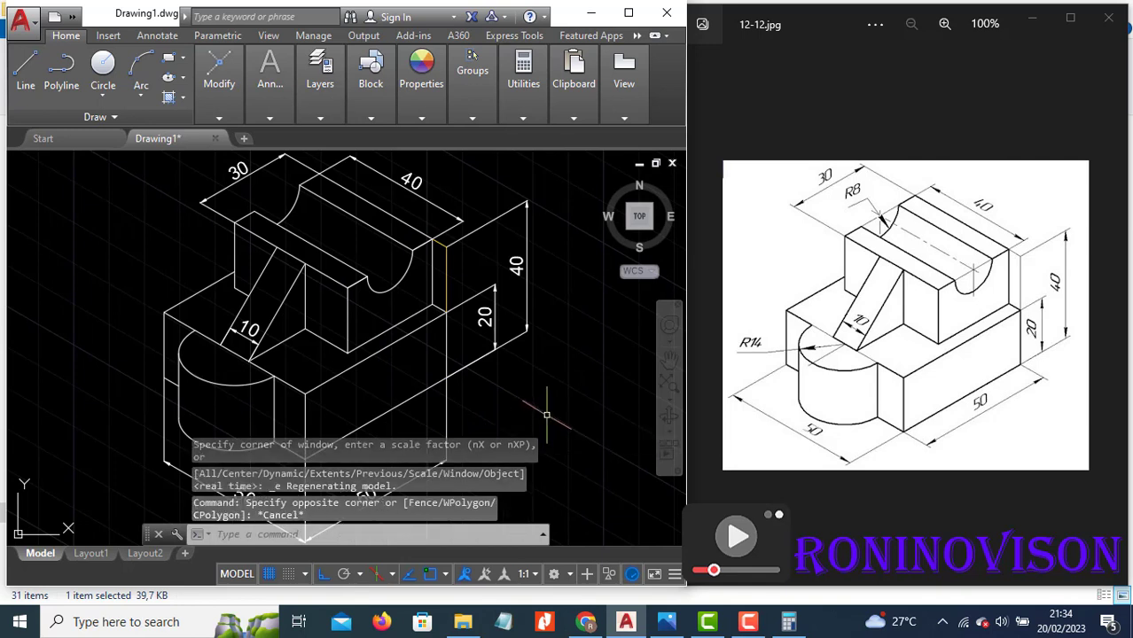
{"action": "left_click", "coordinate": [550, 424]}
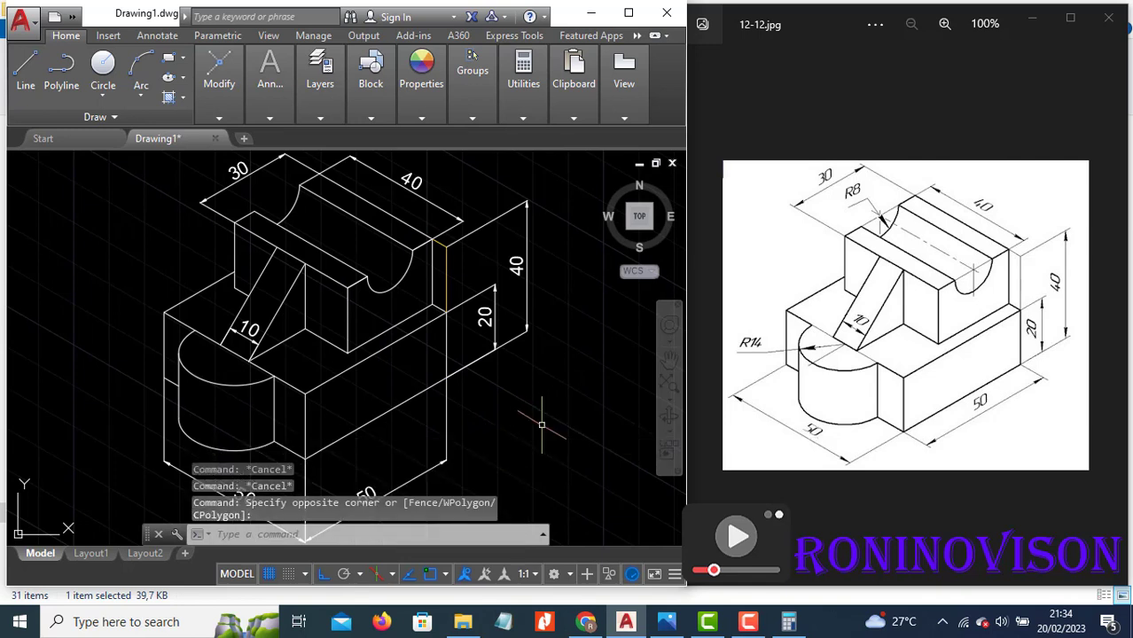
{"action": "key", "text": "Escape"}
{"action": "key", "text": "Escape"}
{"action": "key", "text": "Escape"}
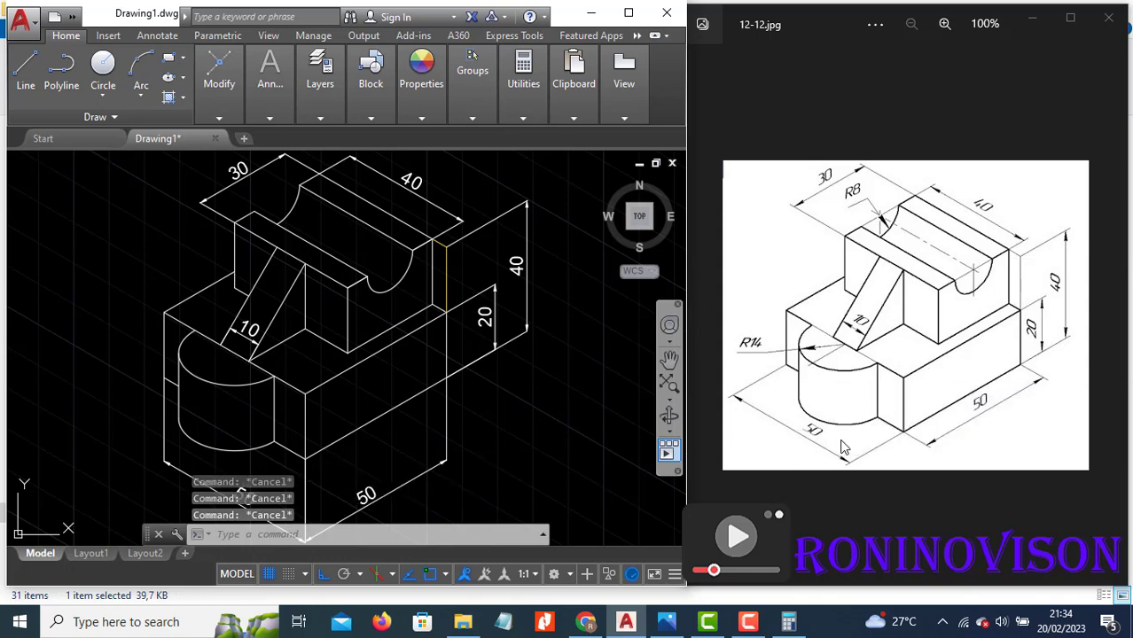